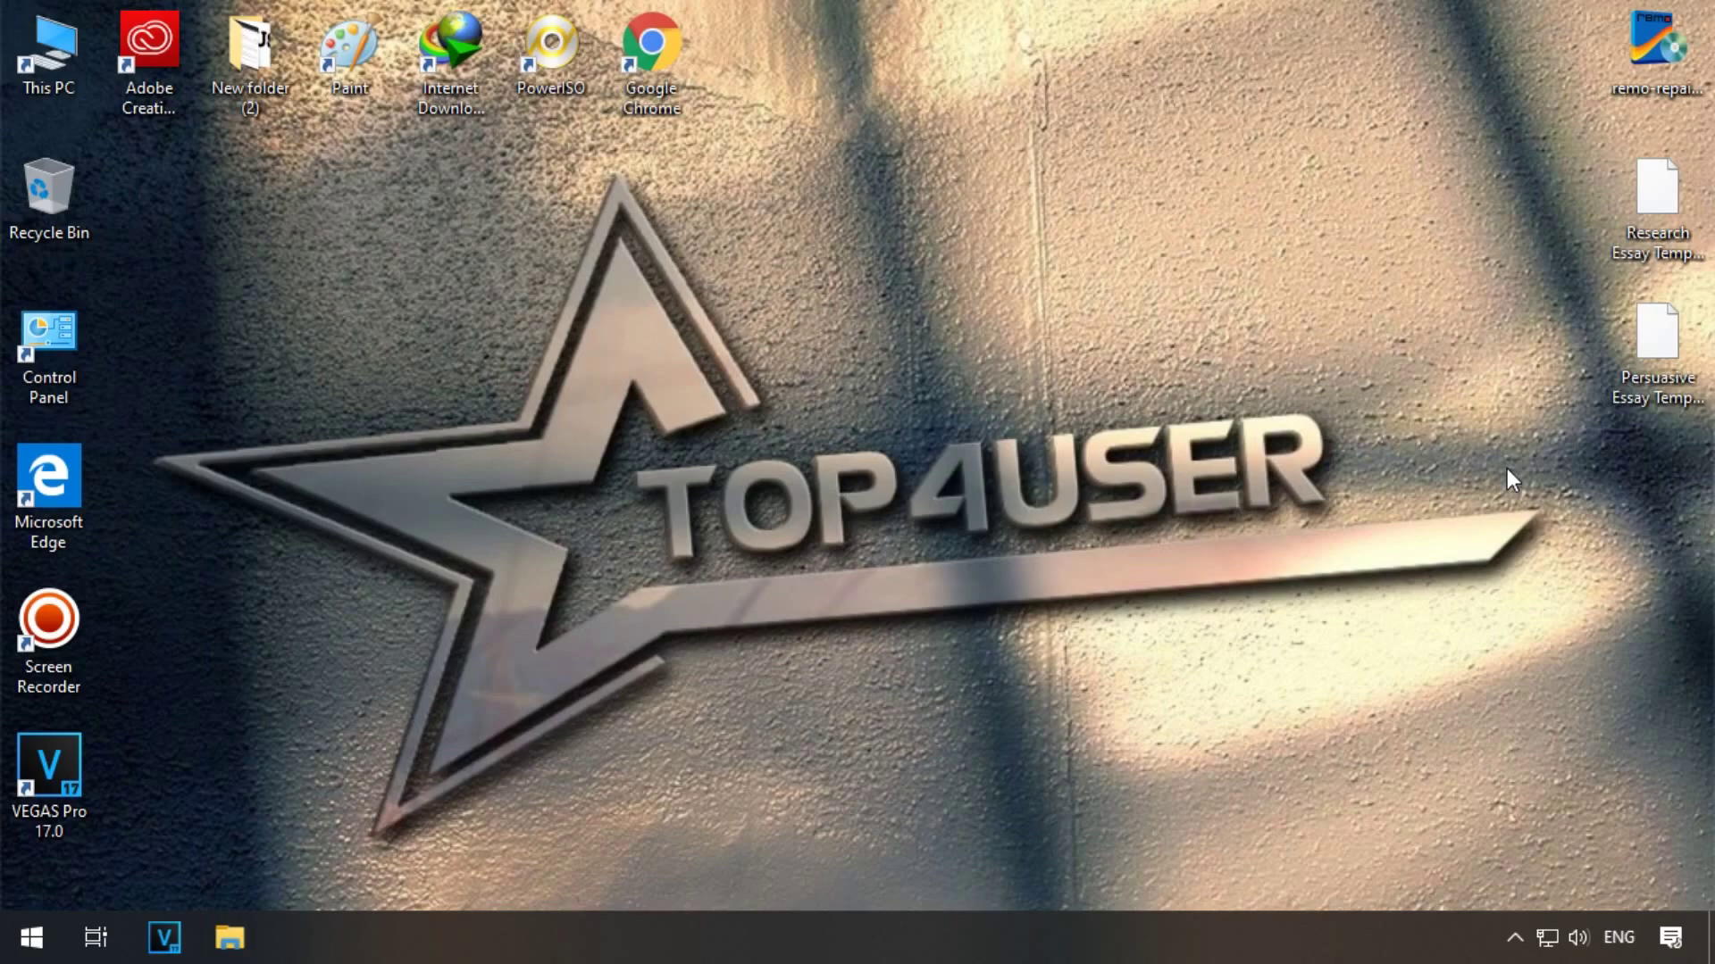
- Install Remo Repair Word from the desktop setup file, close the browser page it opens, and finish without launching the program
left_click(1647, 52)
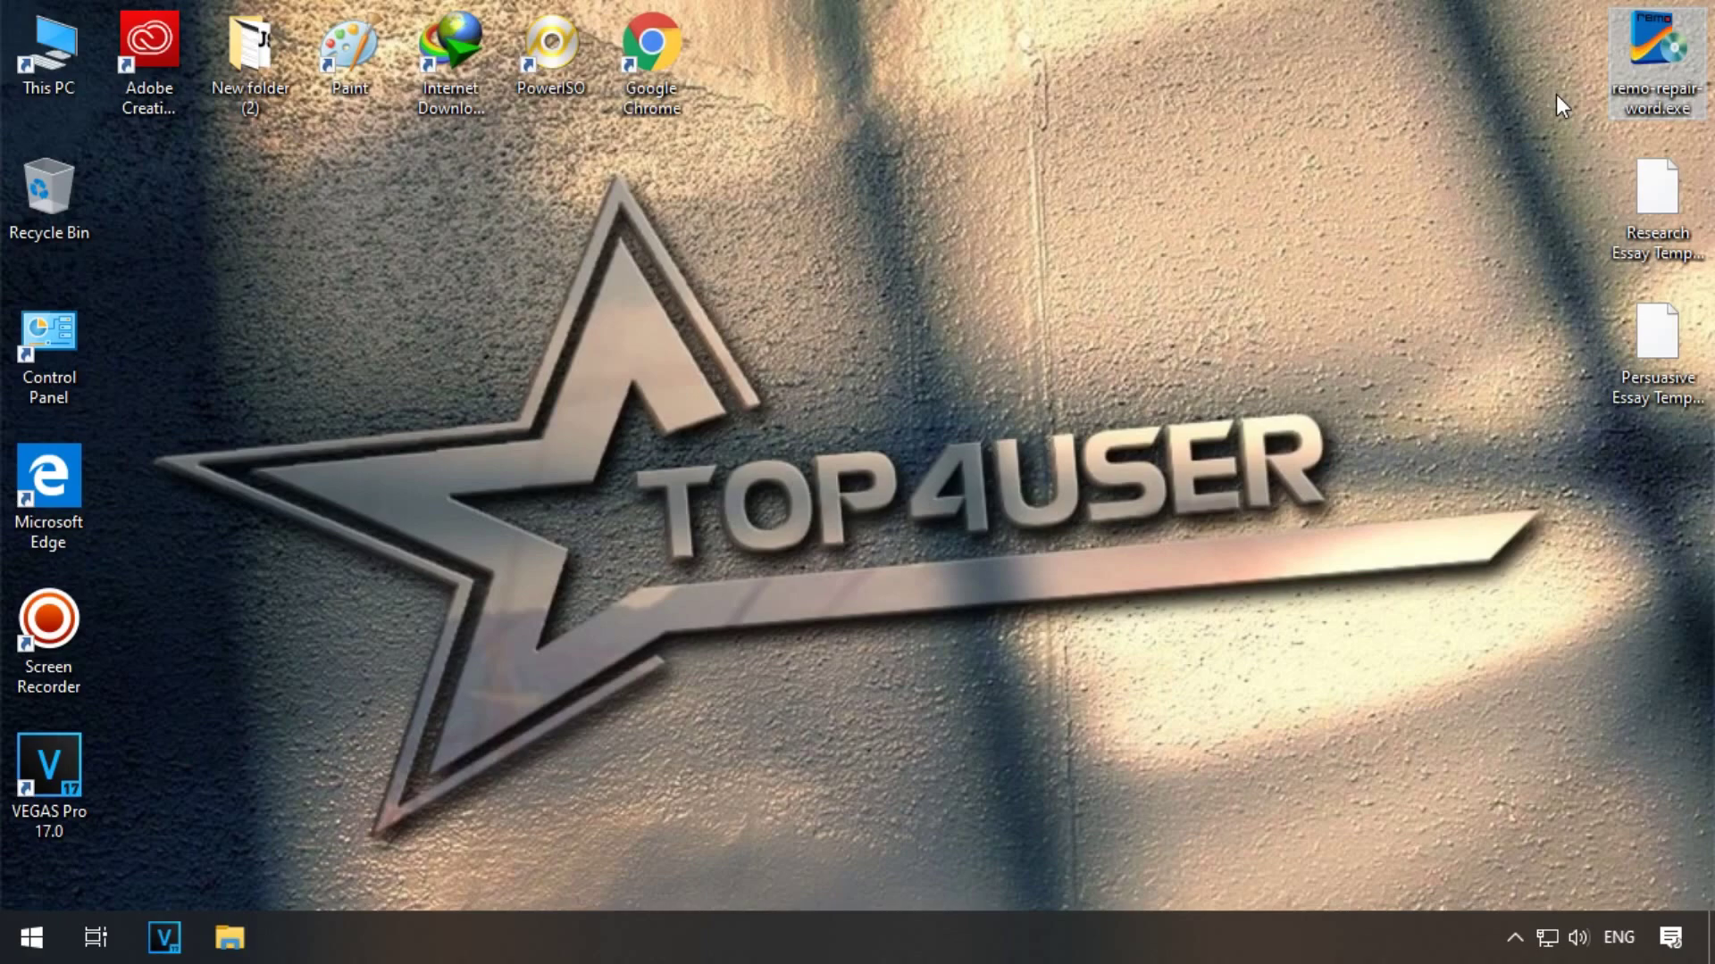
double_click(1653, 50)
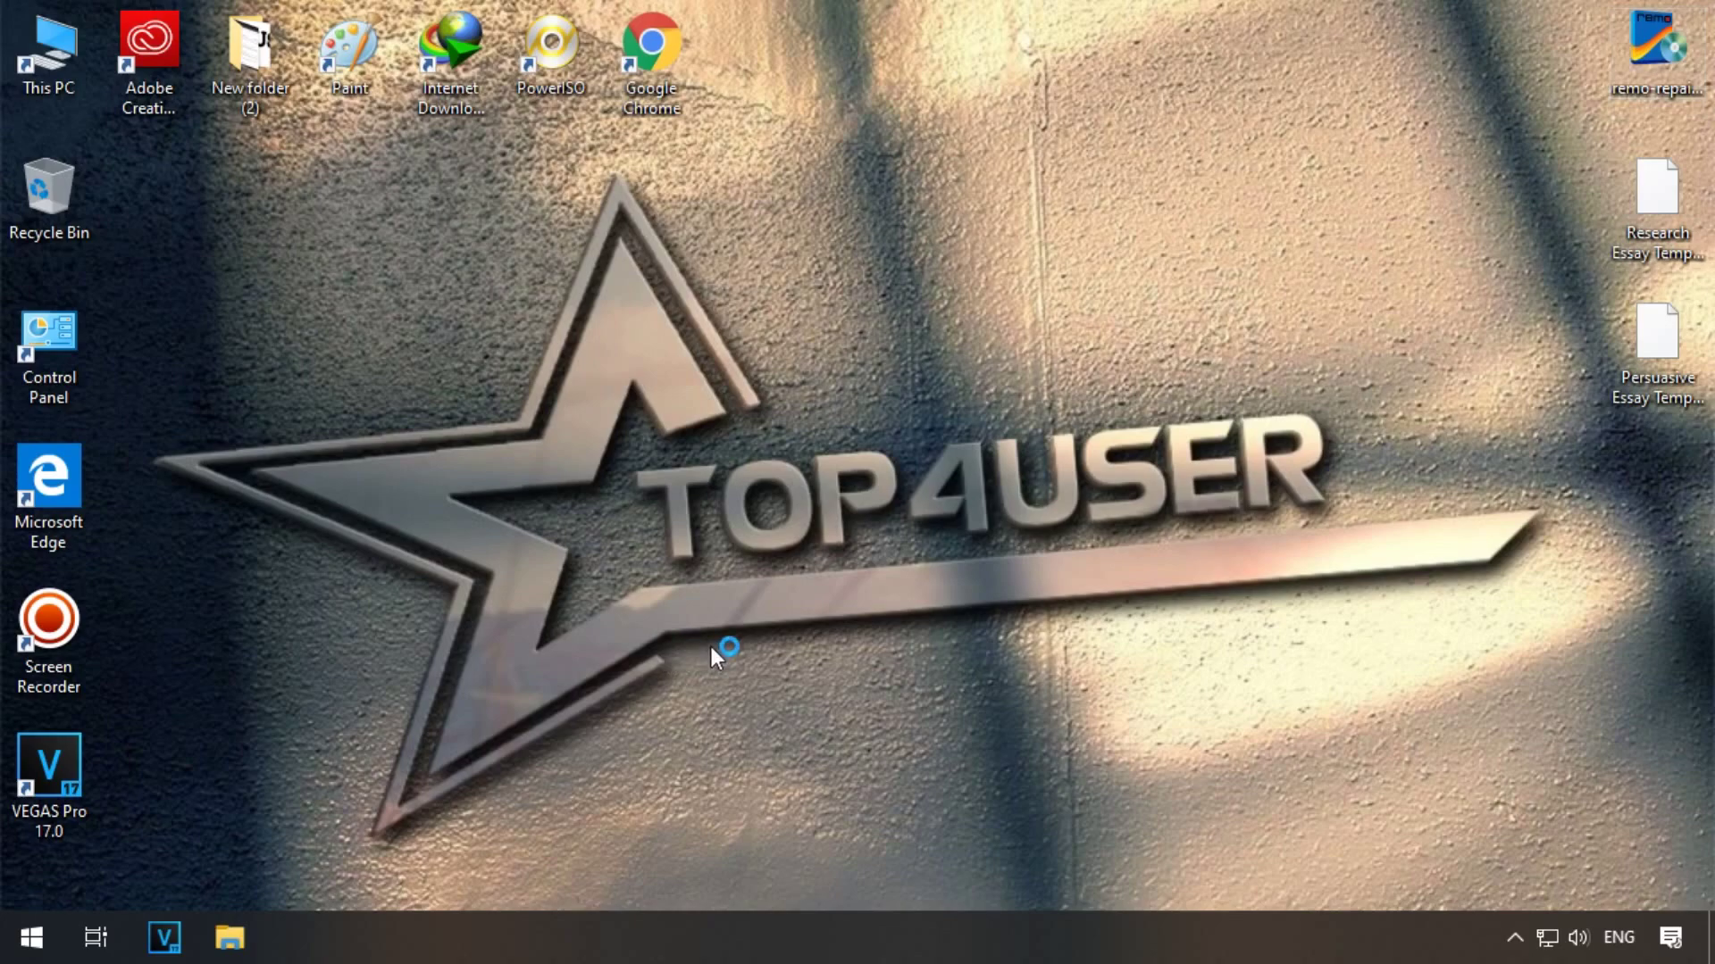
left_click(1027, 680)
left_click(1027, 679)
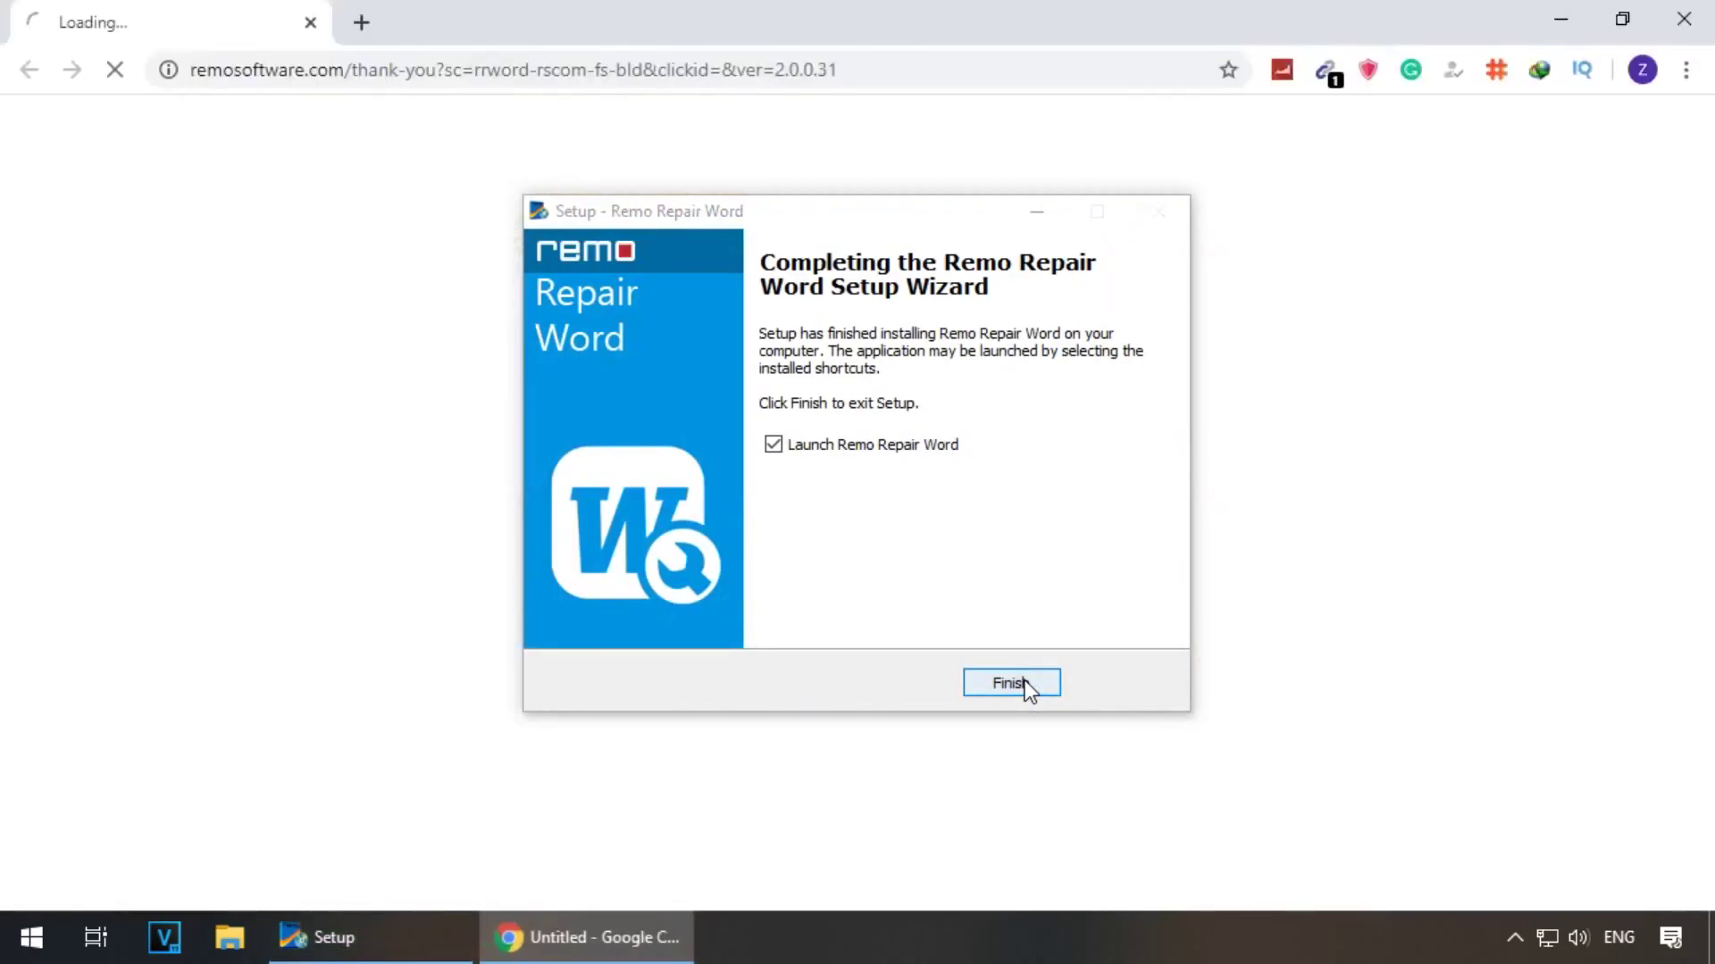
left_click(1684, 19)
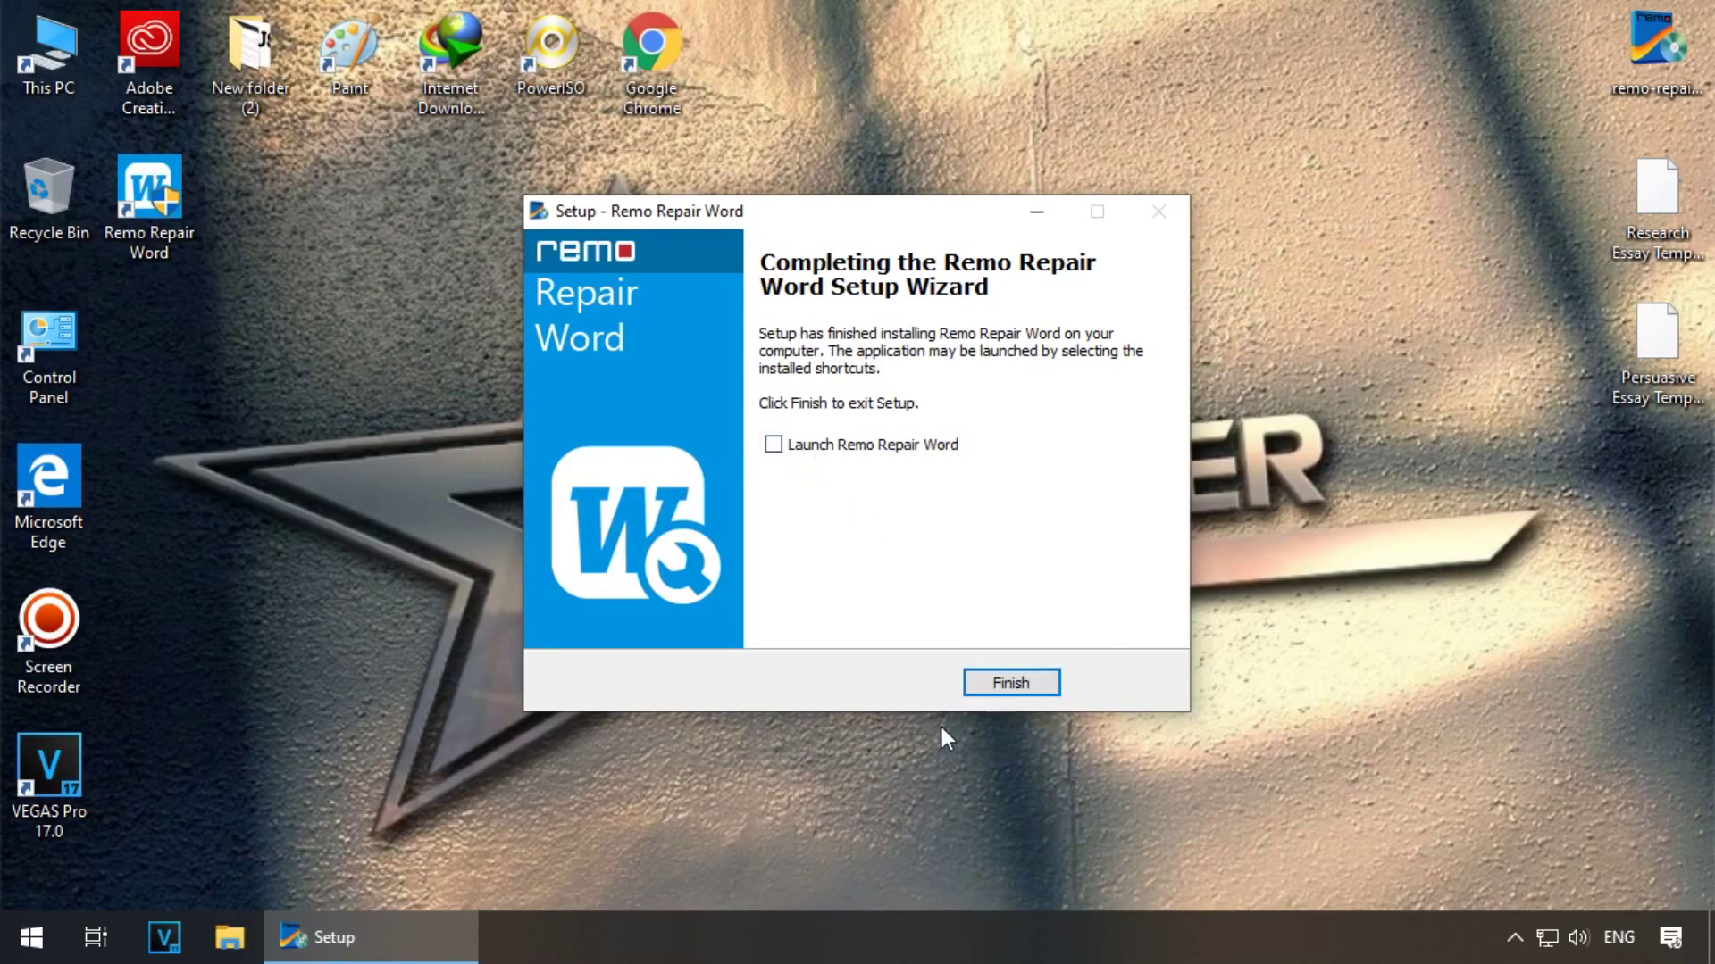
left_click(1022, 684)
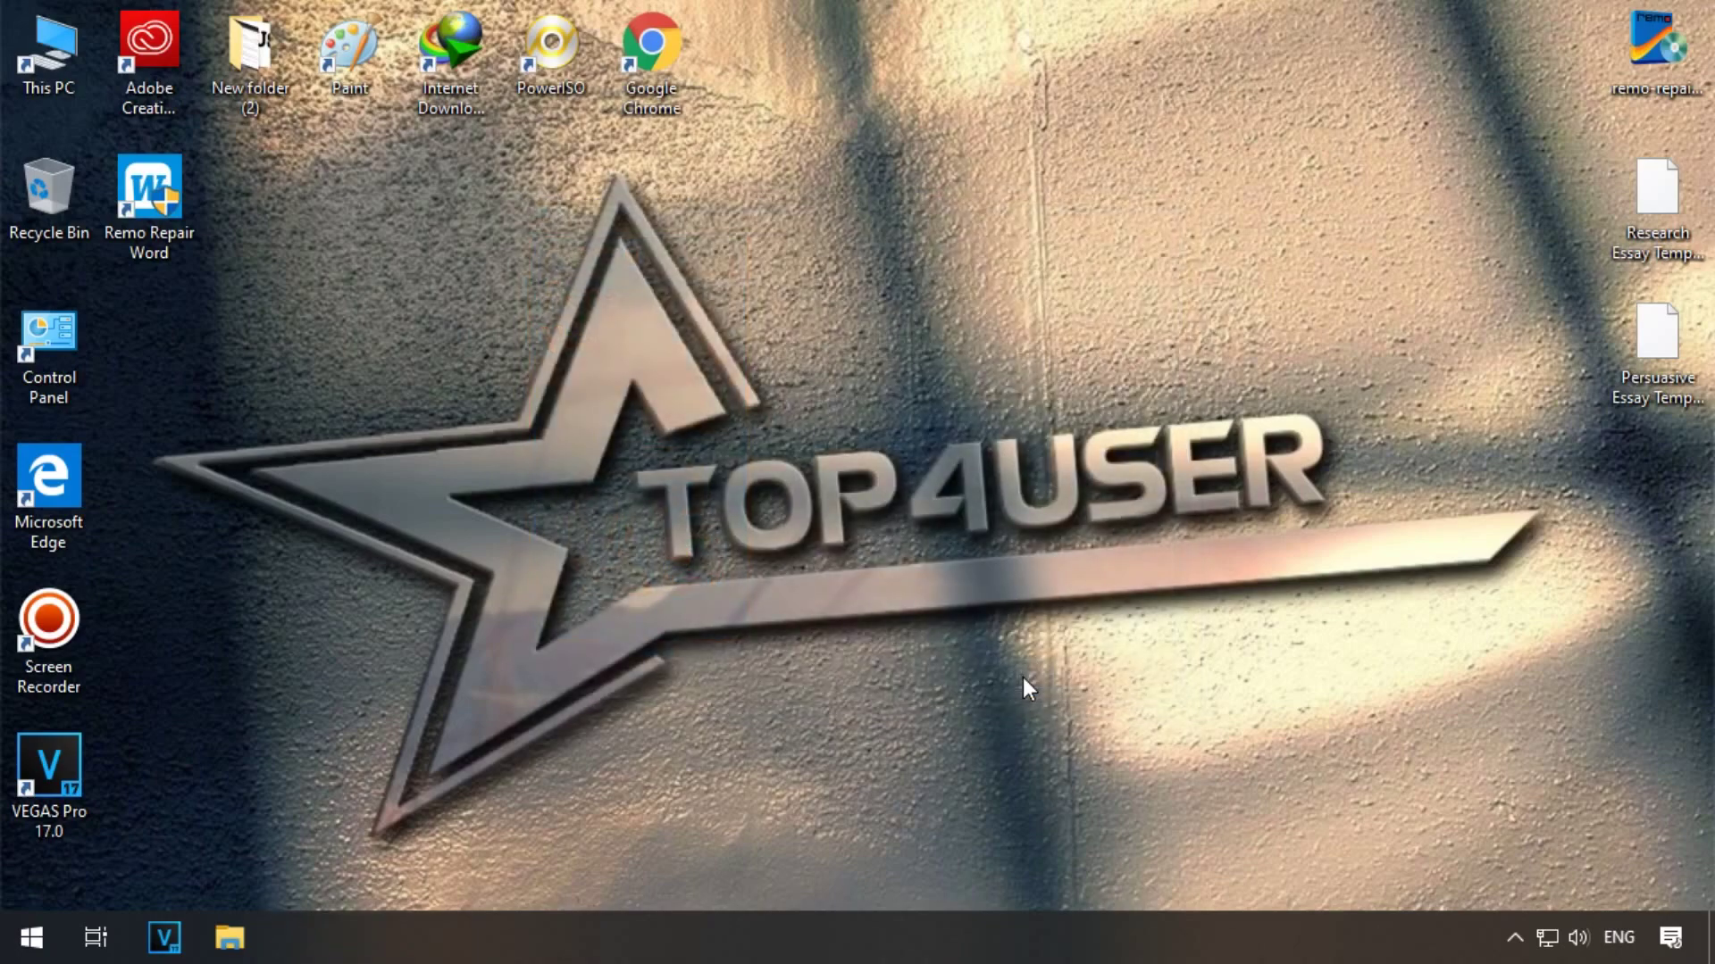
- Rename the desktop file Research Essay Template.doc.covm to Research Essay Template.doc, accepting the extension change
left_click_drag(1537, 172, 1659, 495)
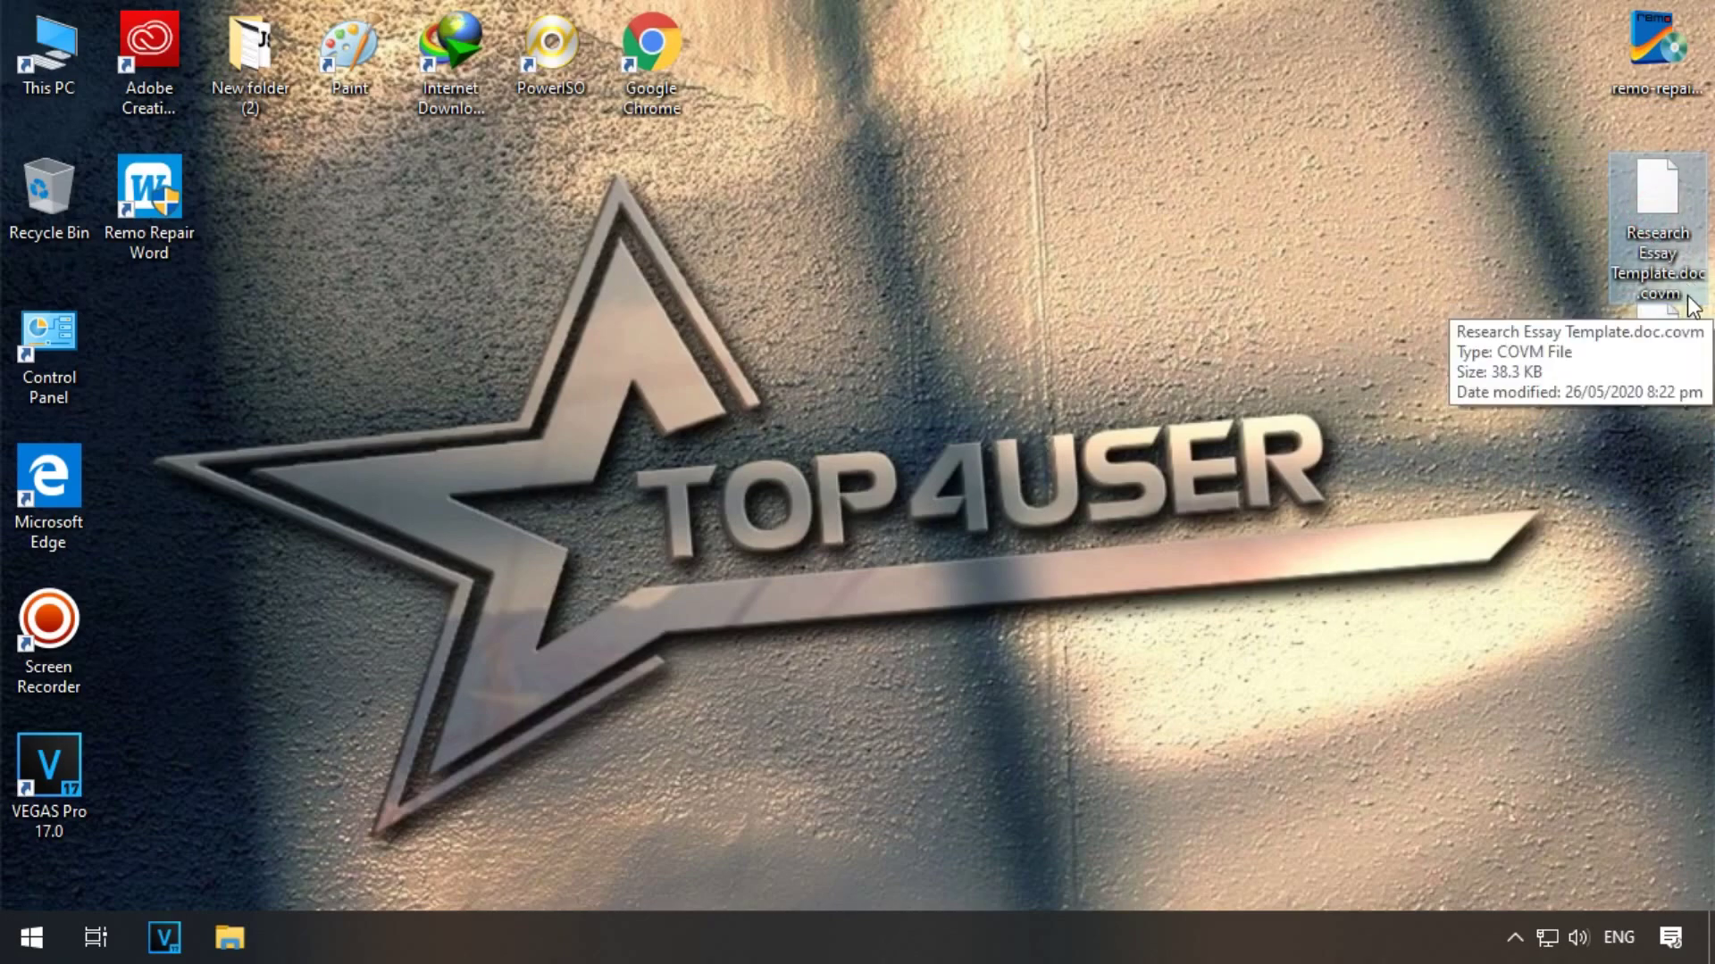
left_click(1658, 366)
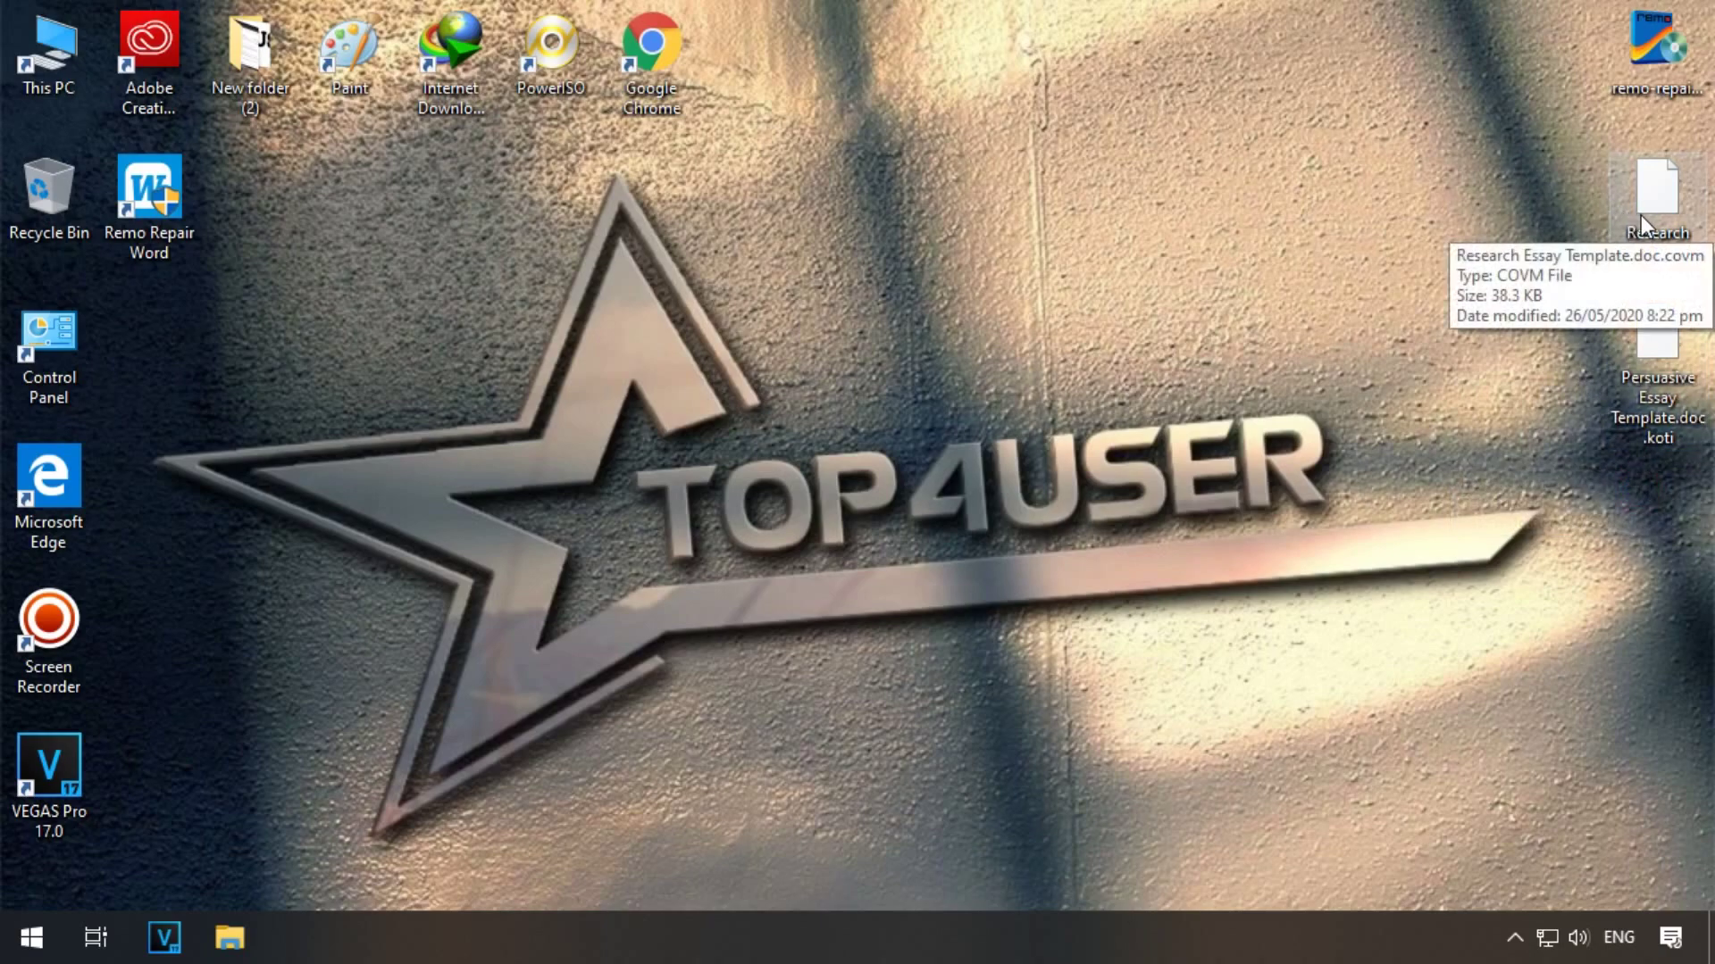
right_click(1643, 179)
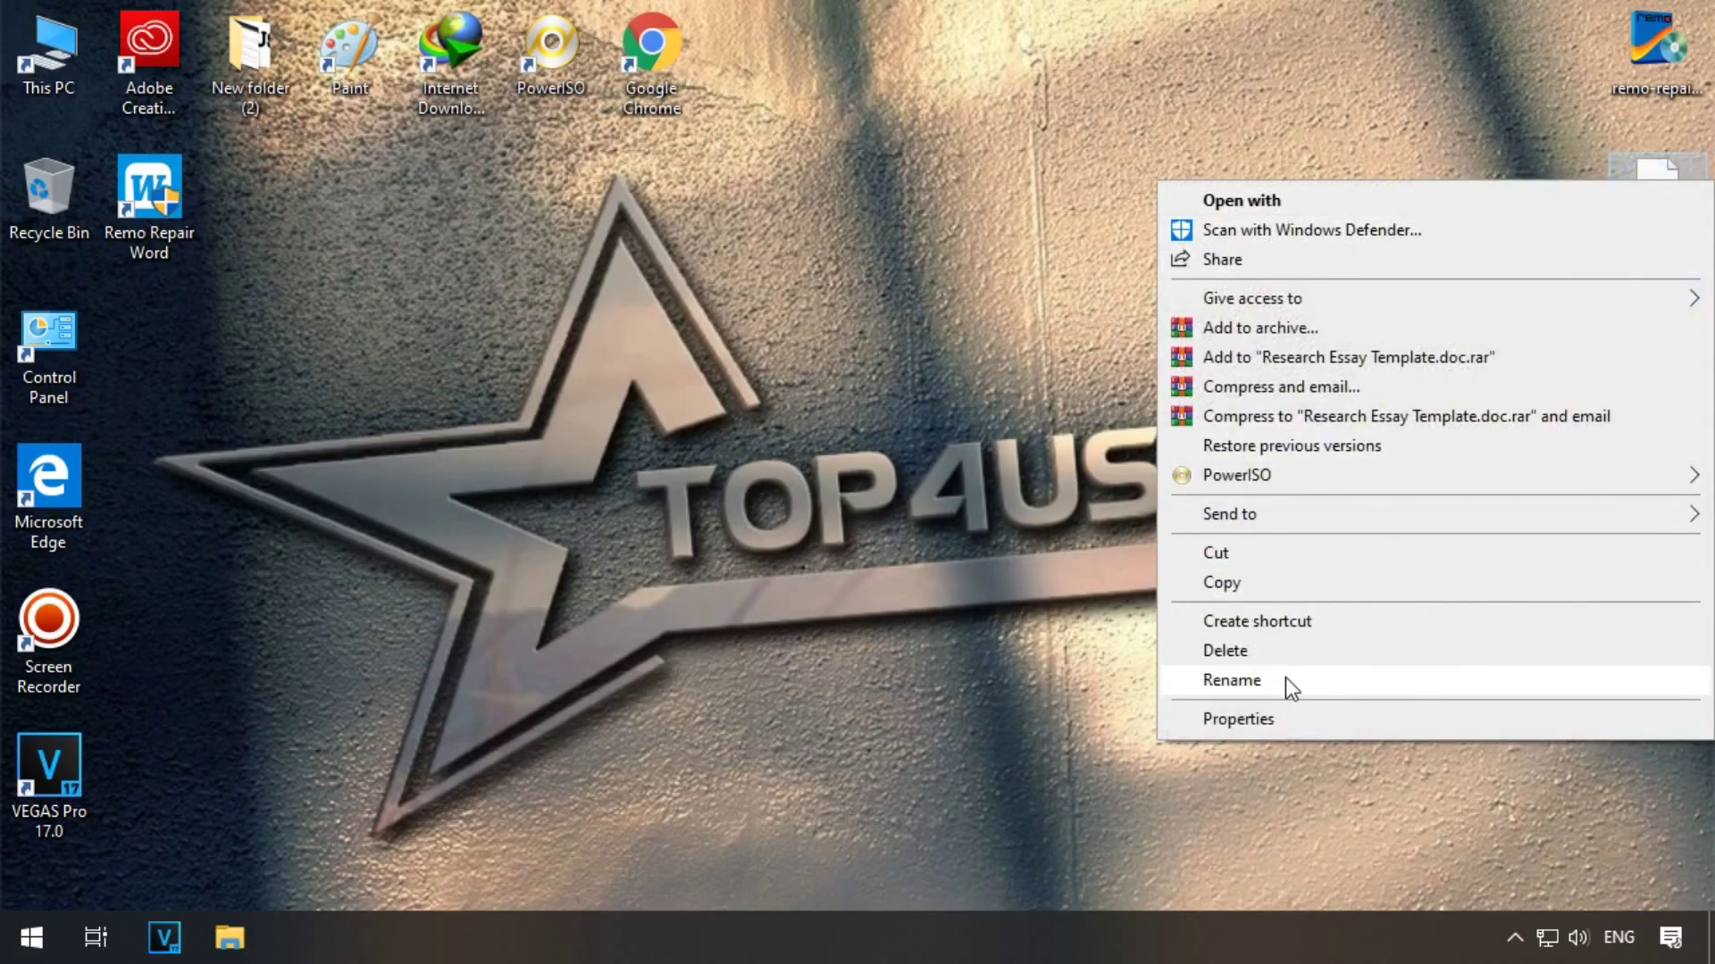
left_click(1285, 677)
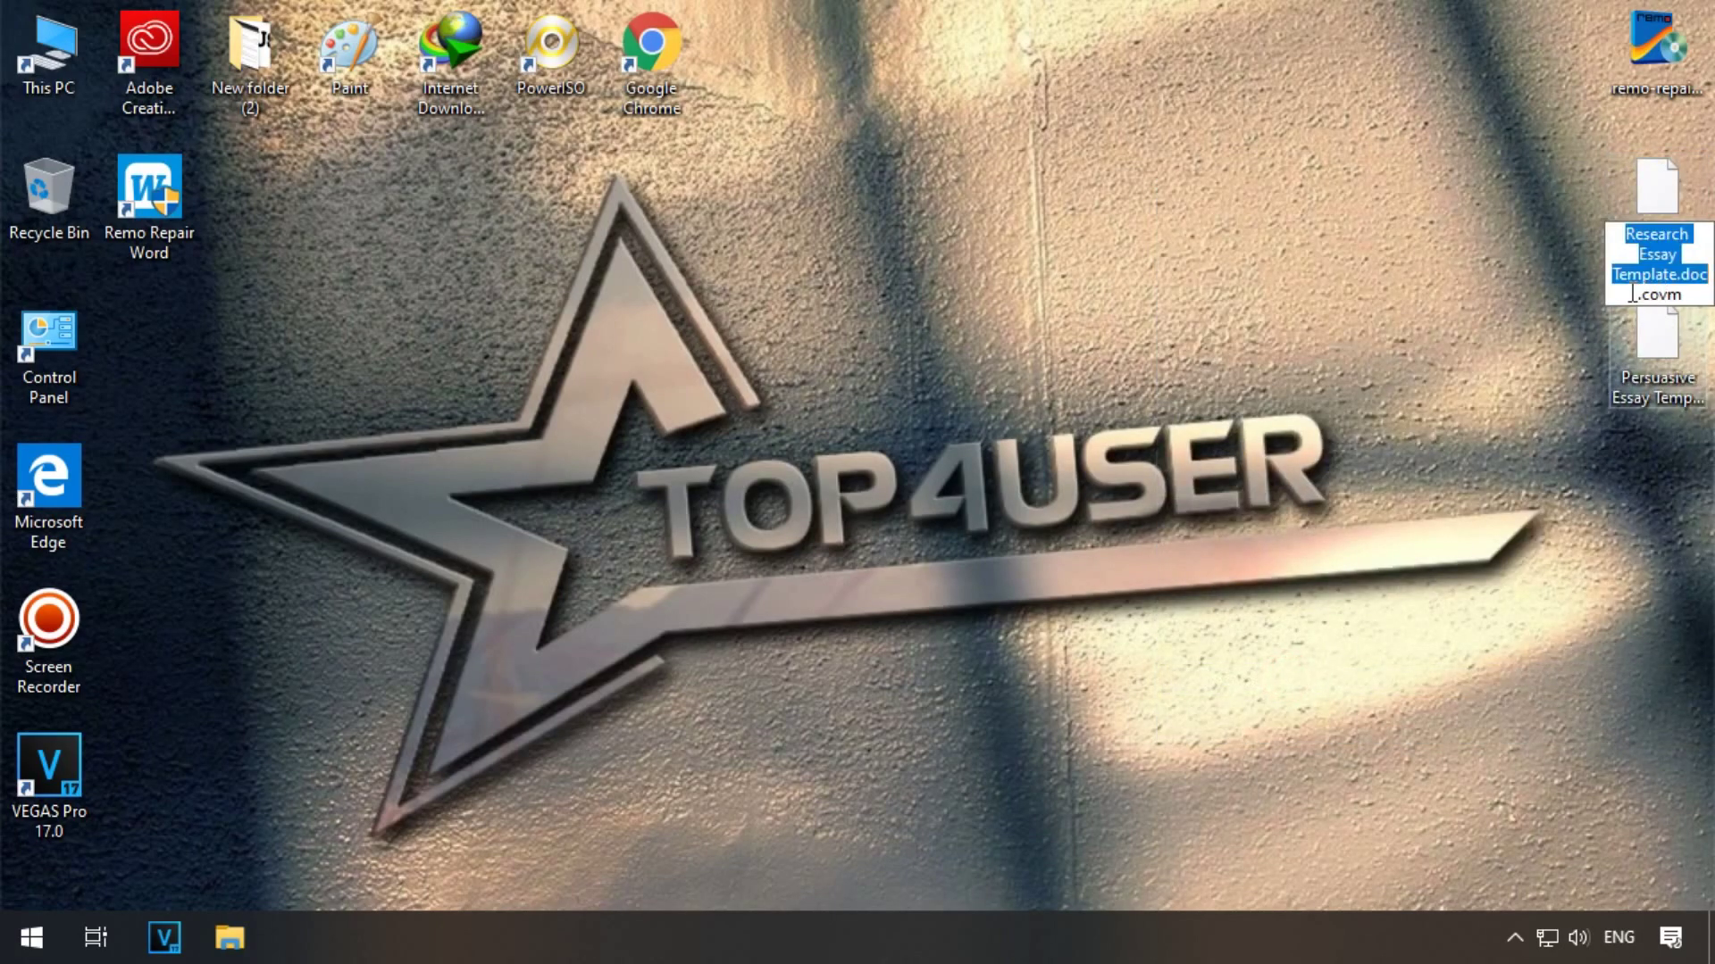
left_click(1632, 294)
key("Delete")
key("Delete")
key("Delete")
key("Delete")
key("Delete")
left_click(1483, 360)
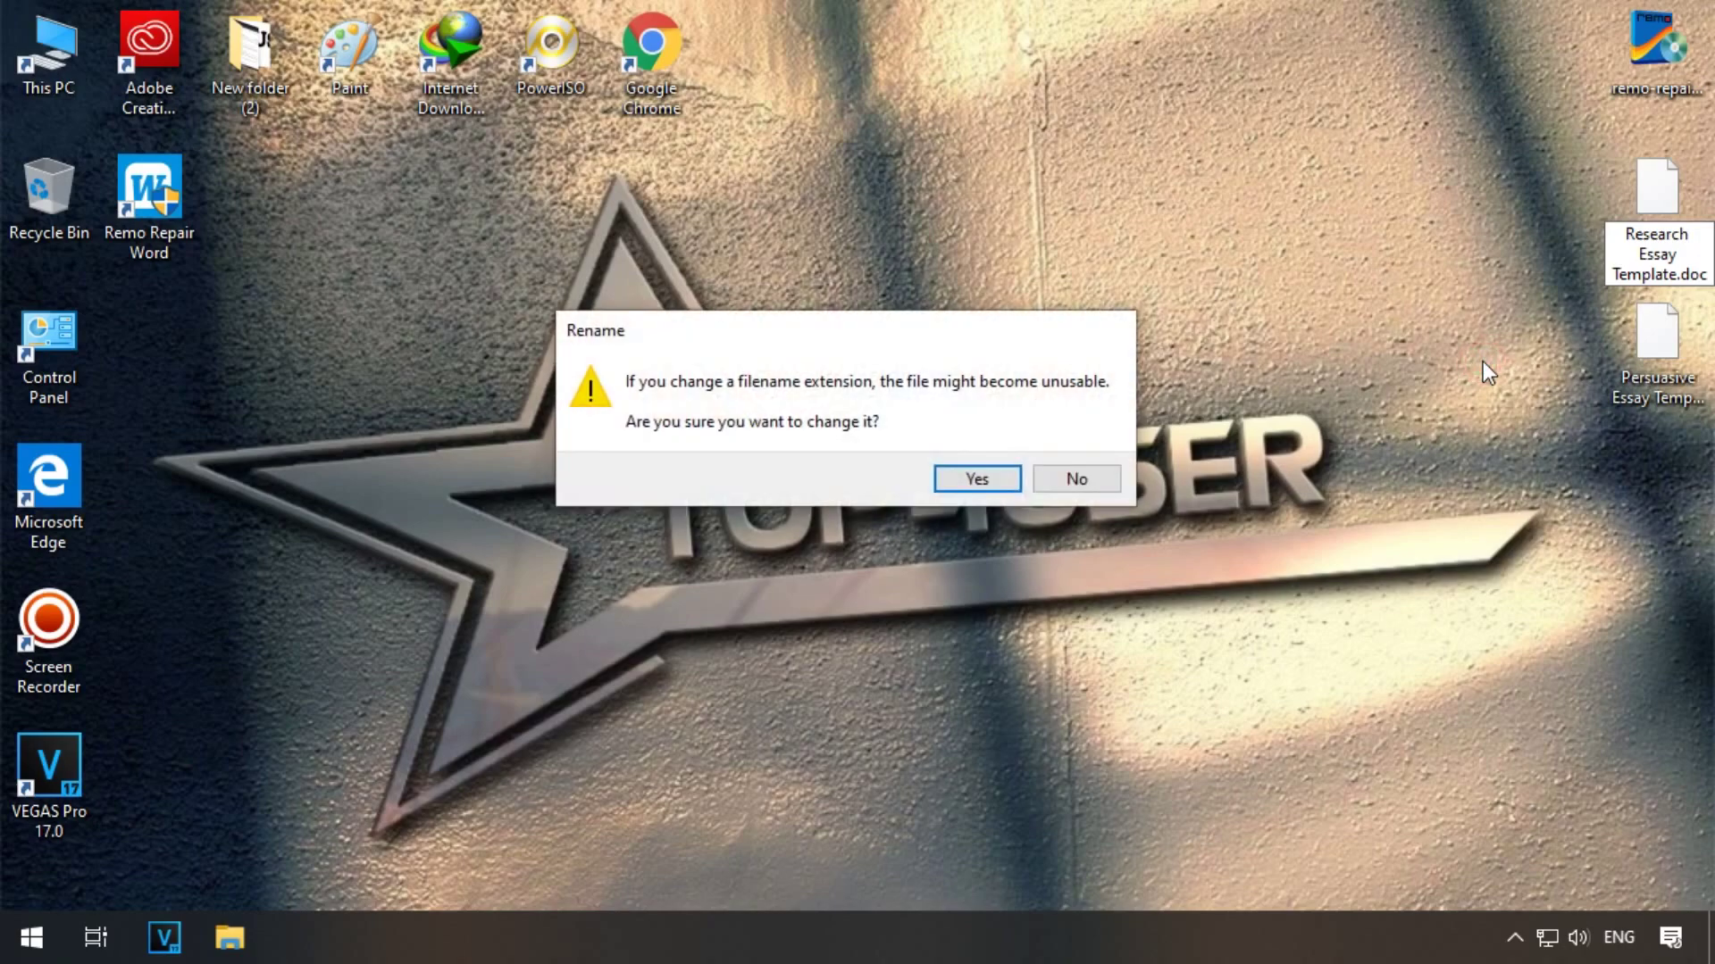
left_click(977, 475)
left_click_drag(977, 473, 1144, 453)
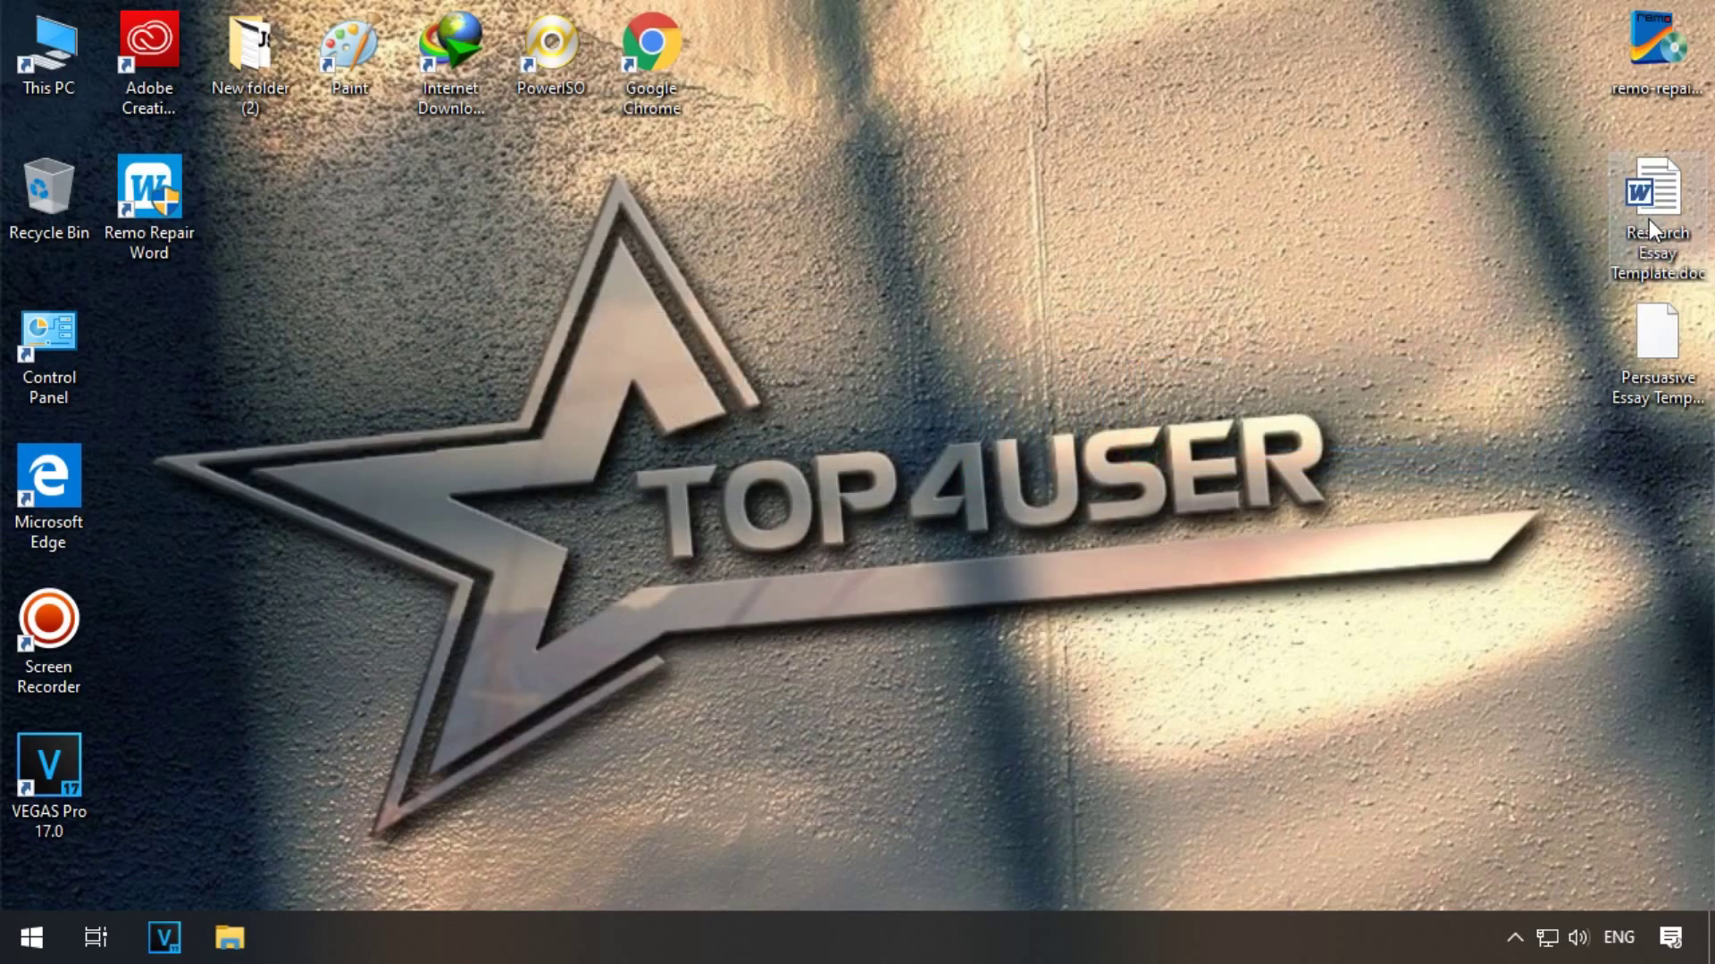
- Rename the desktop file Persuasive Essay Template.doc.koti to Persuasive Essay Template.doc, accepting the extension change
mouse_move(1643, 213)
left_click(1654, 344)
right_click(1643, 353)
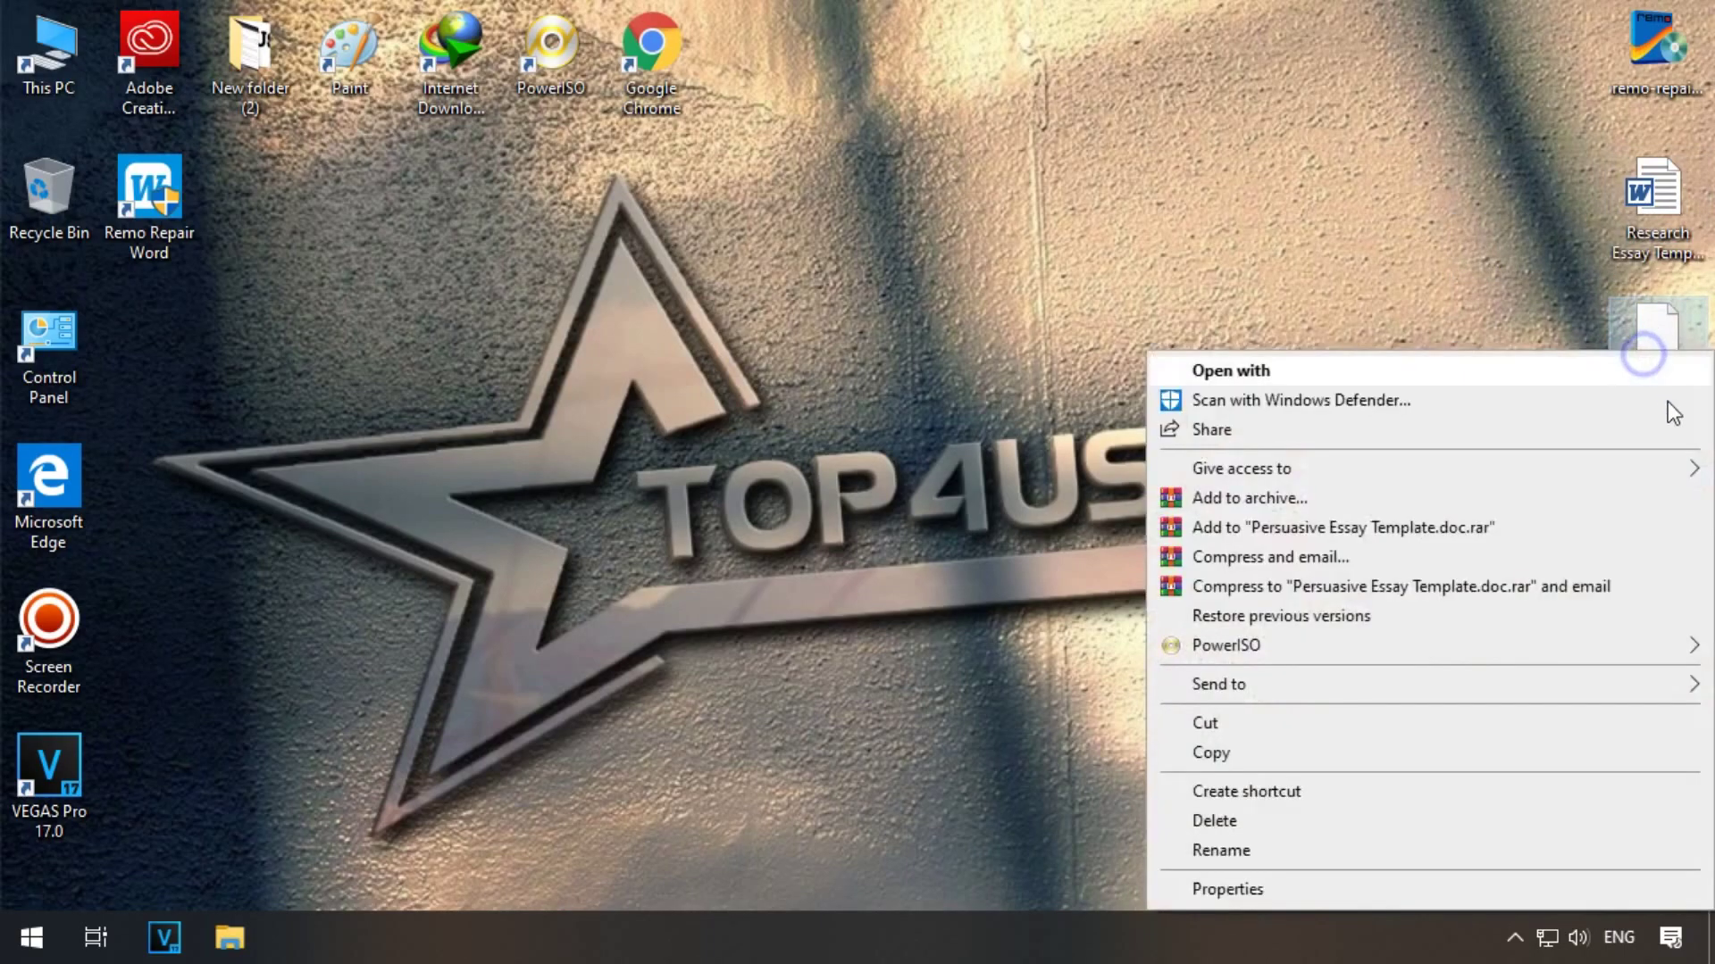
left_click(1391, 834)
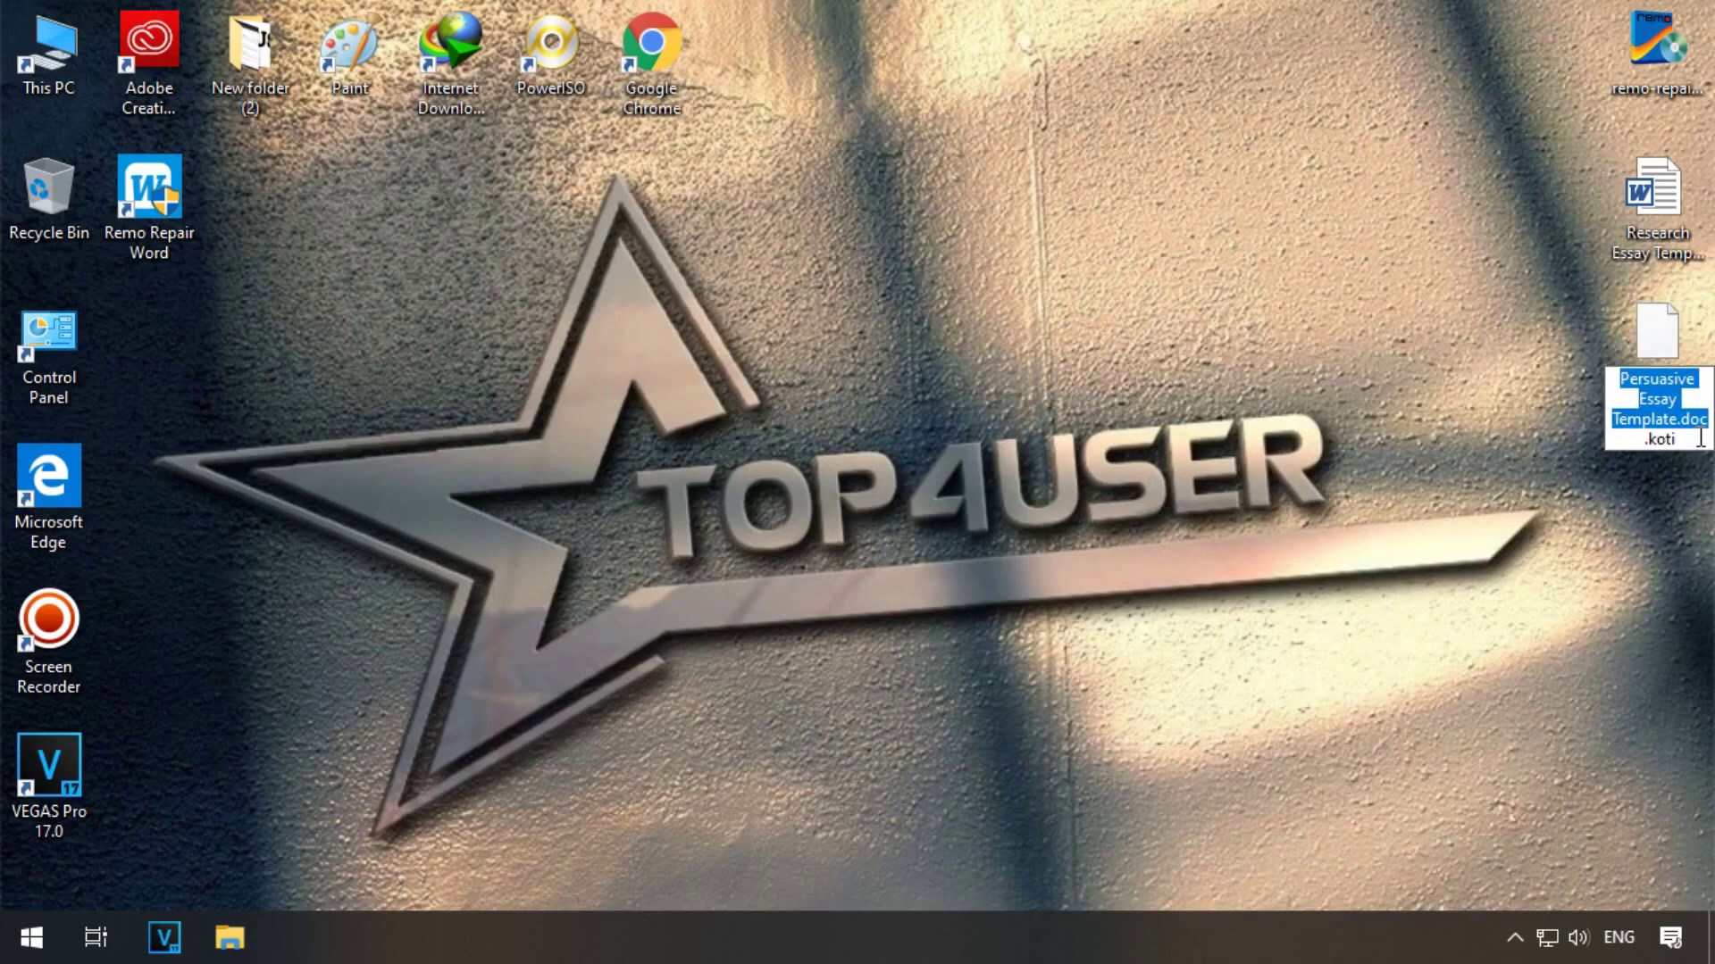
key("Right")
key("shift+End")
key("Delete")
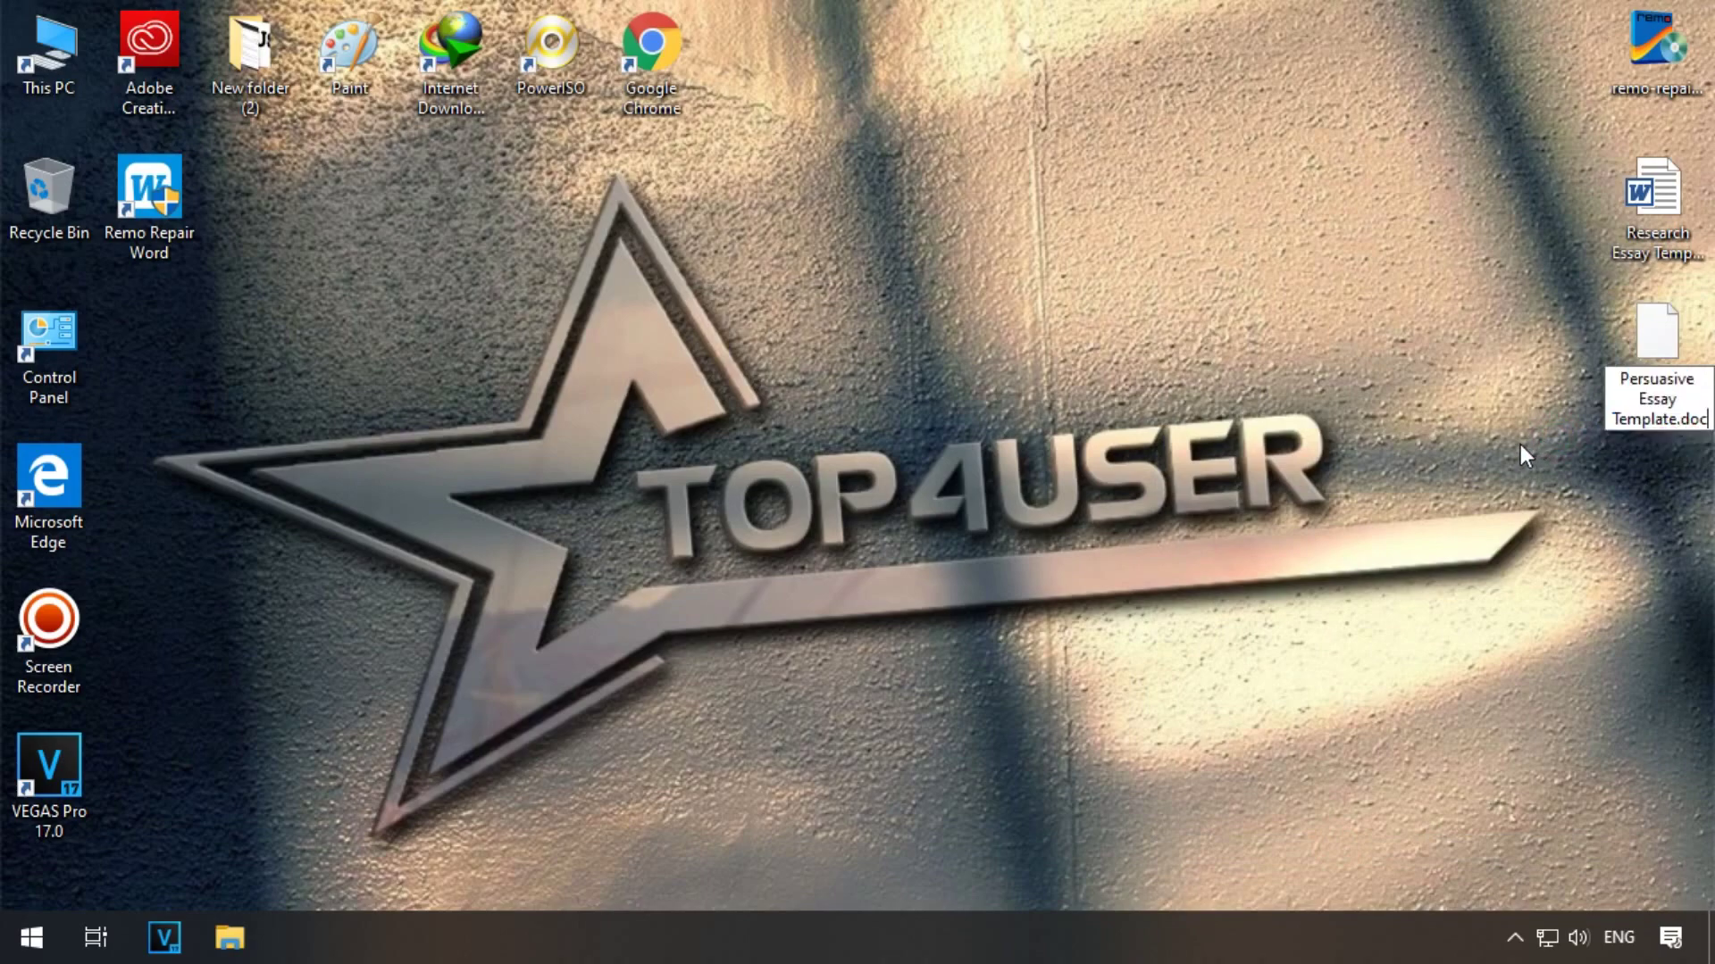
key("Return")
left_click(992, 480)
left_click(1652, 426)
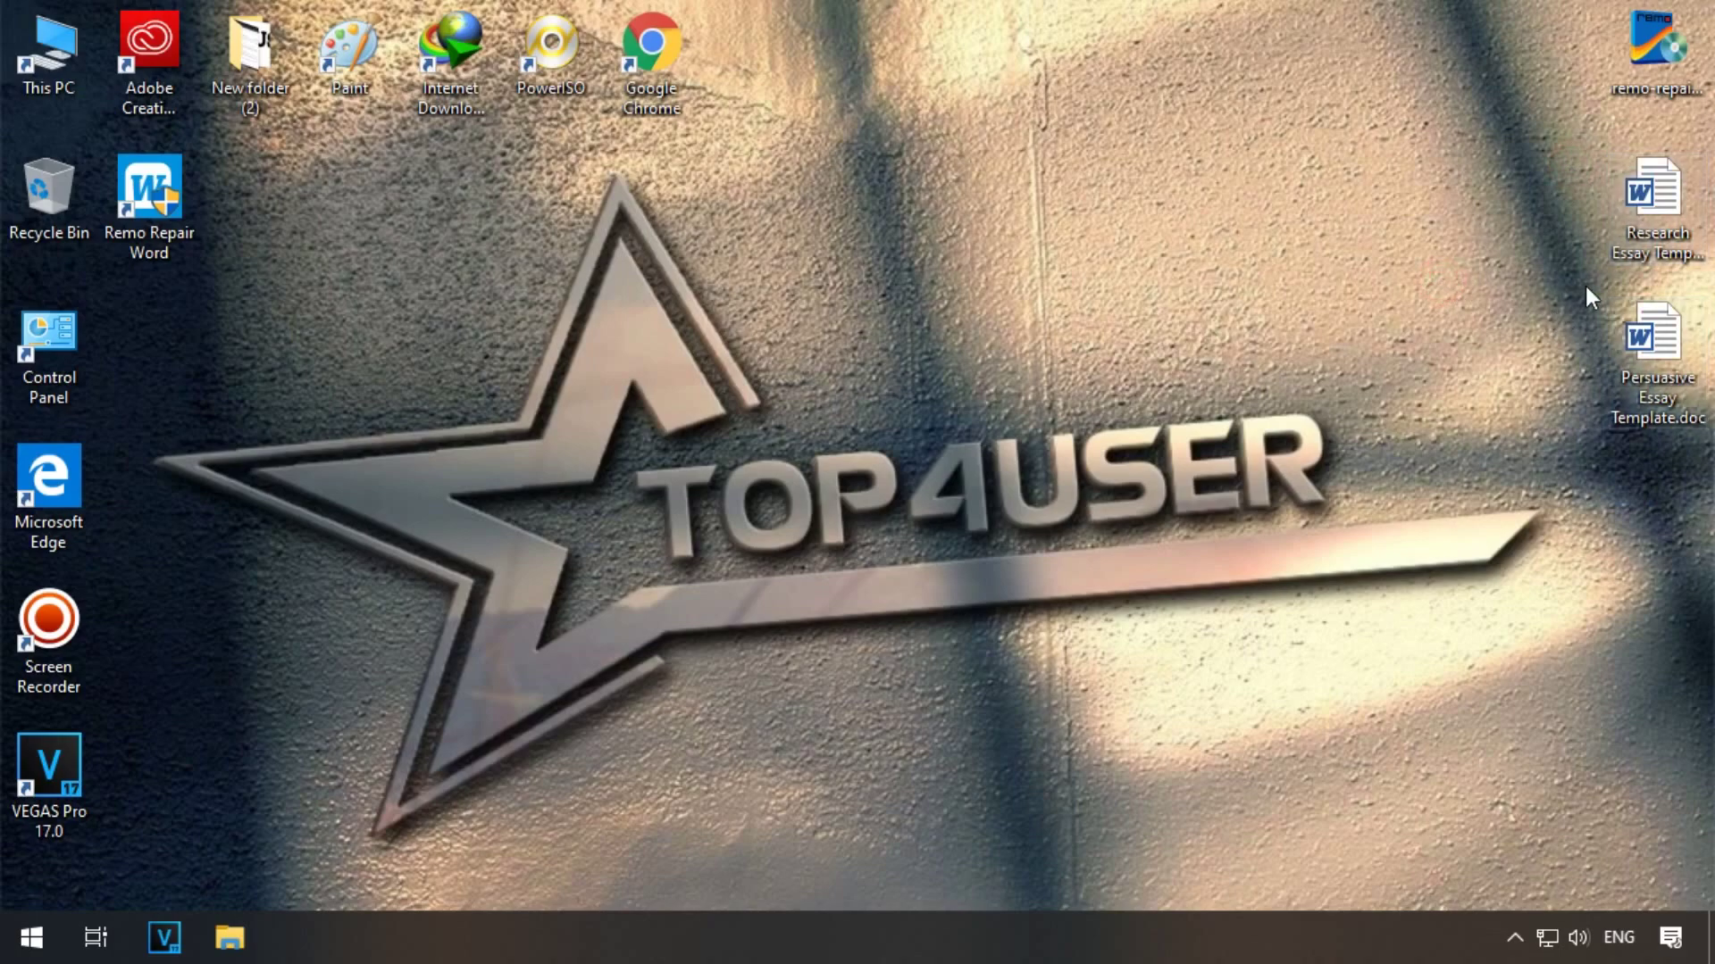
- Open both renamed essay documents in Word and examine the text previews in their File Conversion dialogs
double_click(1643, 379)
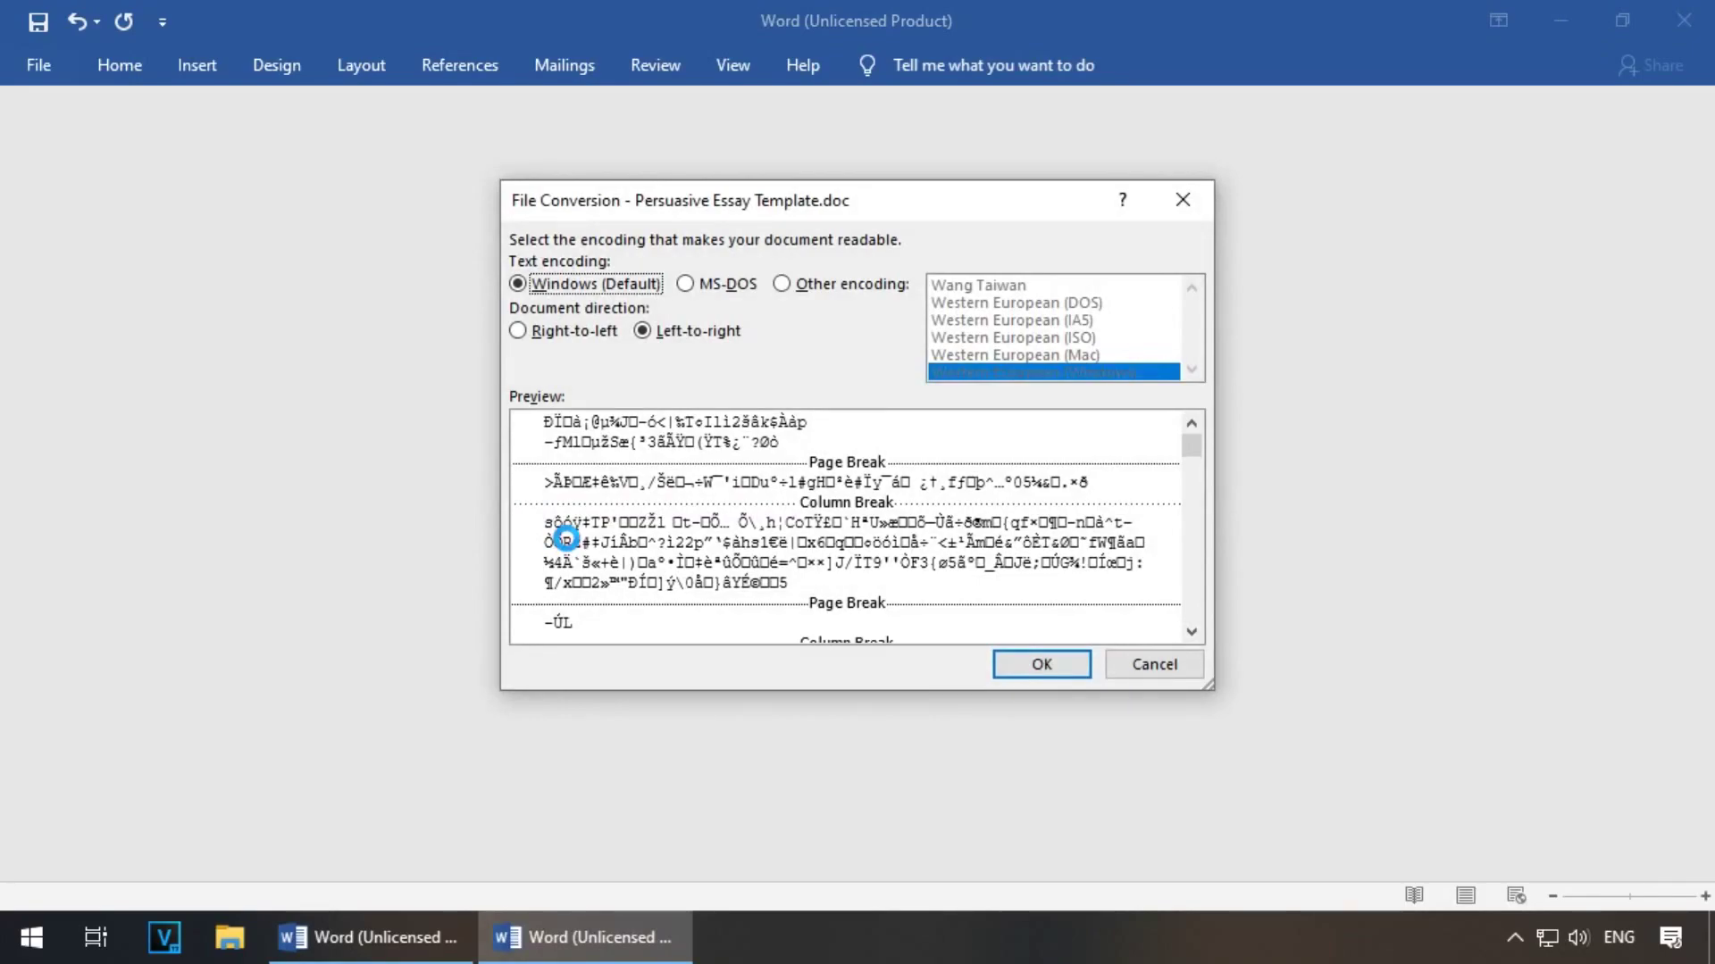
left_click(361, 952)
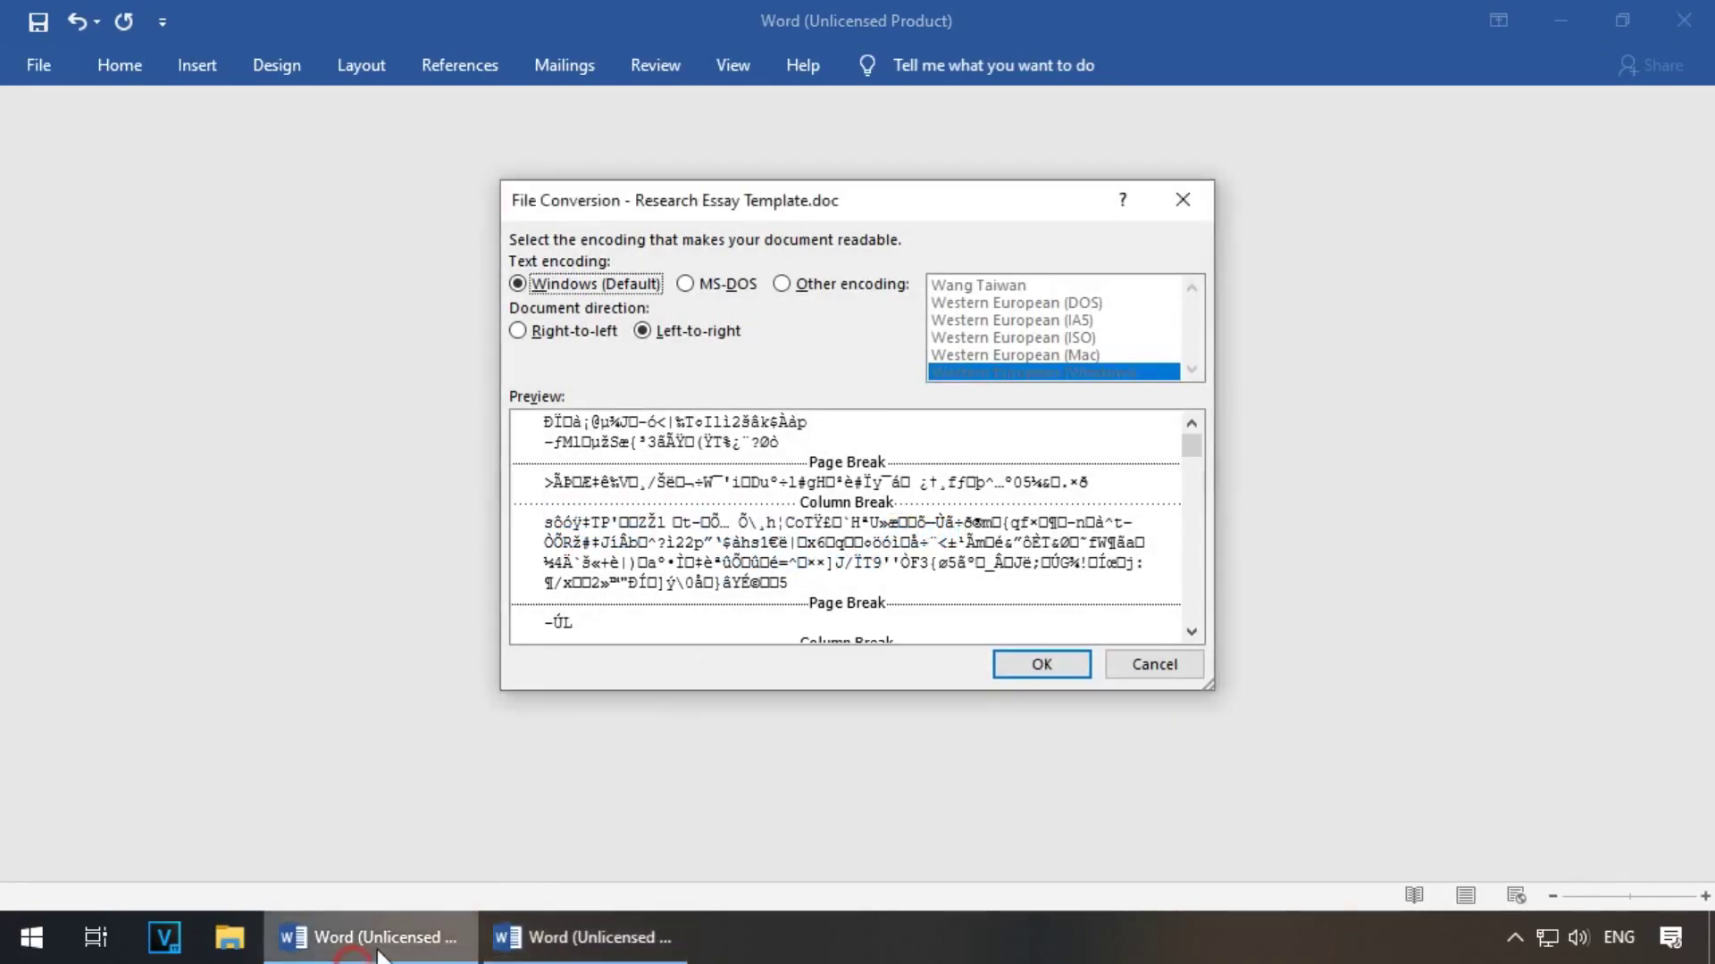
left_click_drag(1193, 446, 1193, 609)
left_click_drag(1213, 484, 1208, 412)
left_click(572, 947)
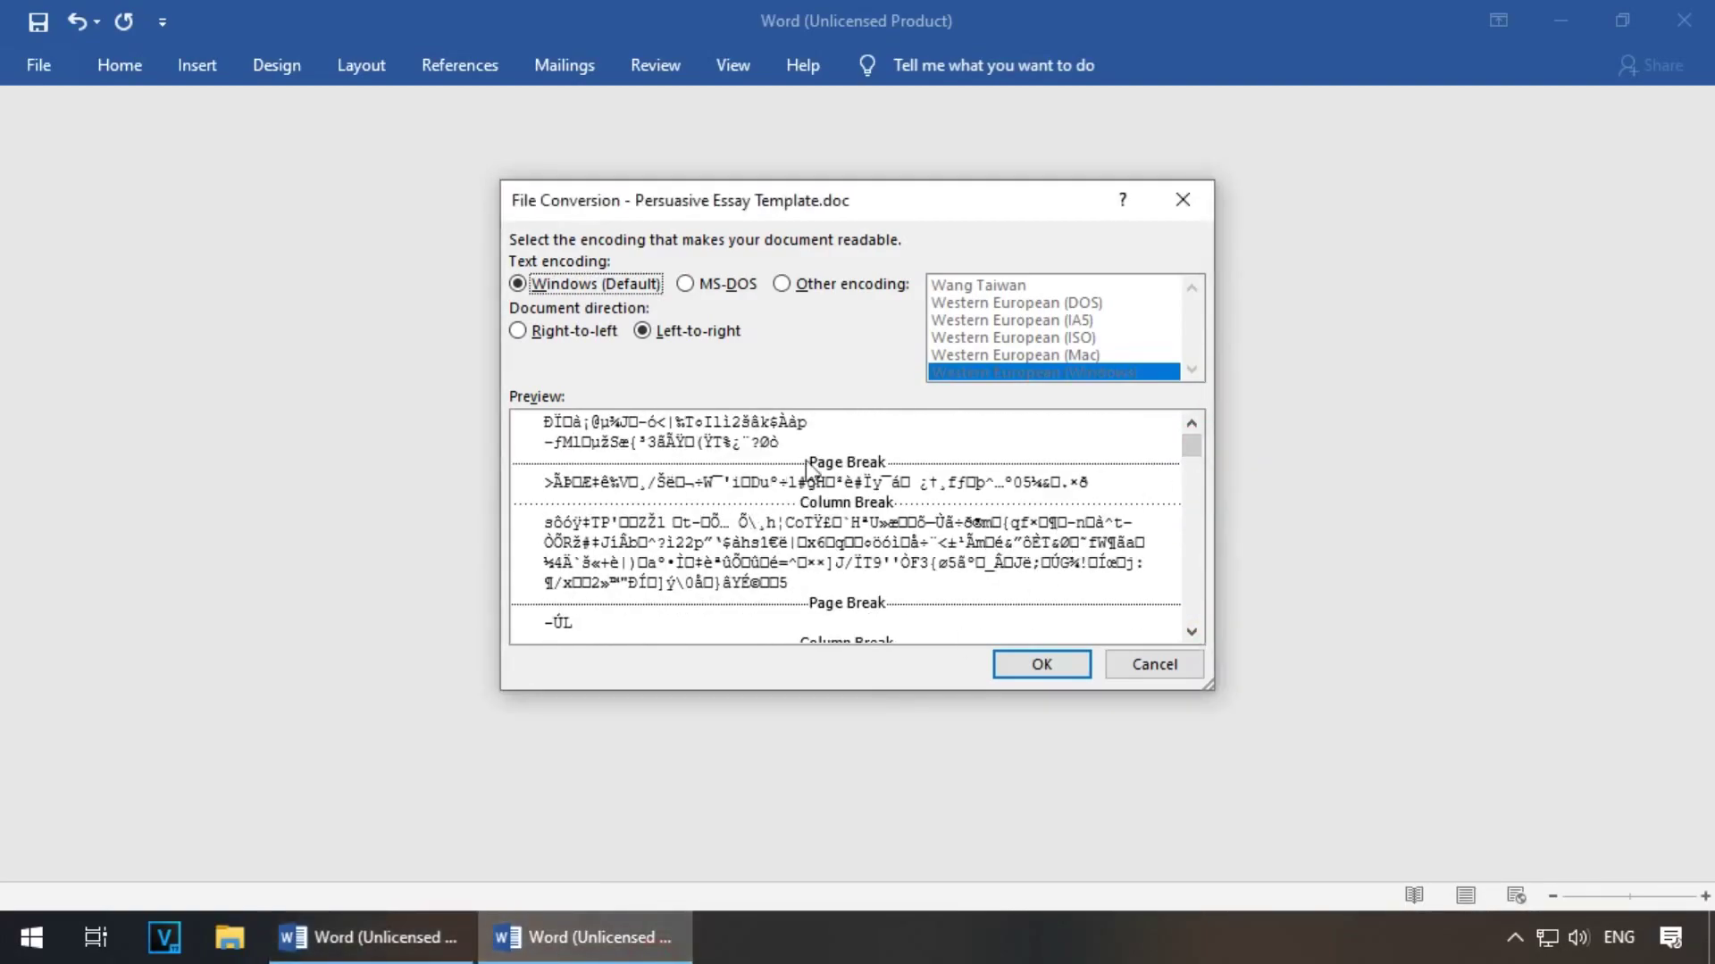
- Open Persuasive Essay Template.doc with Windows (Default) encoding, dismiss the account prompts, and close both Word windows
left_click(1018, 664)
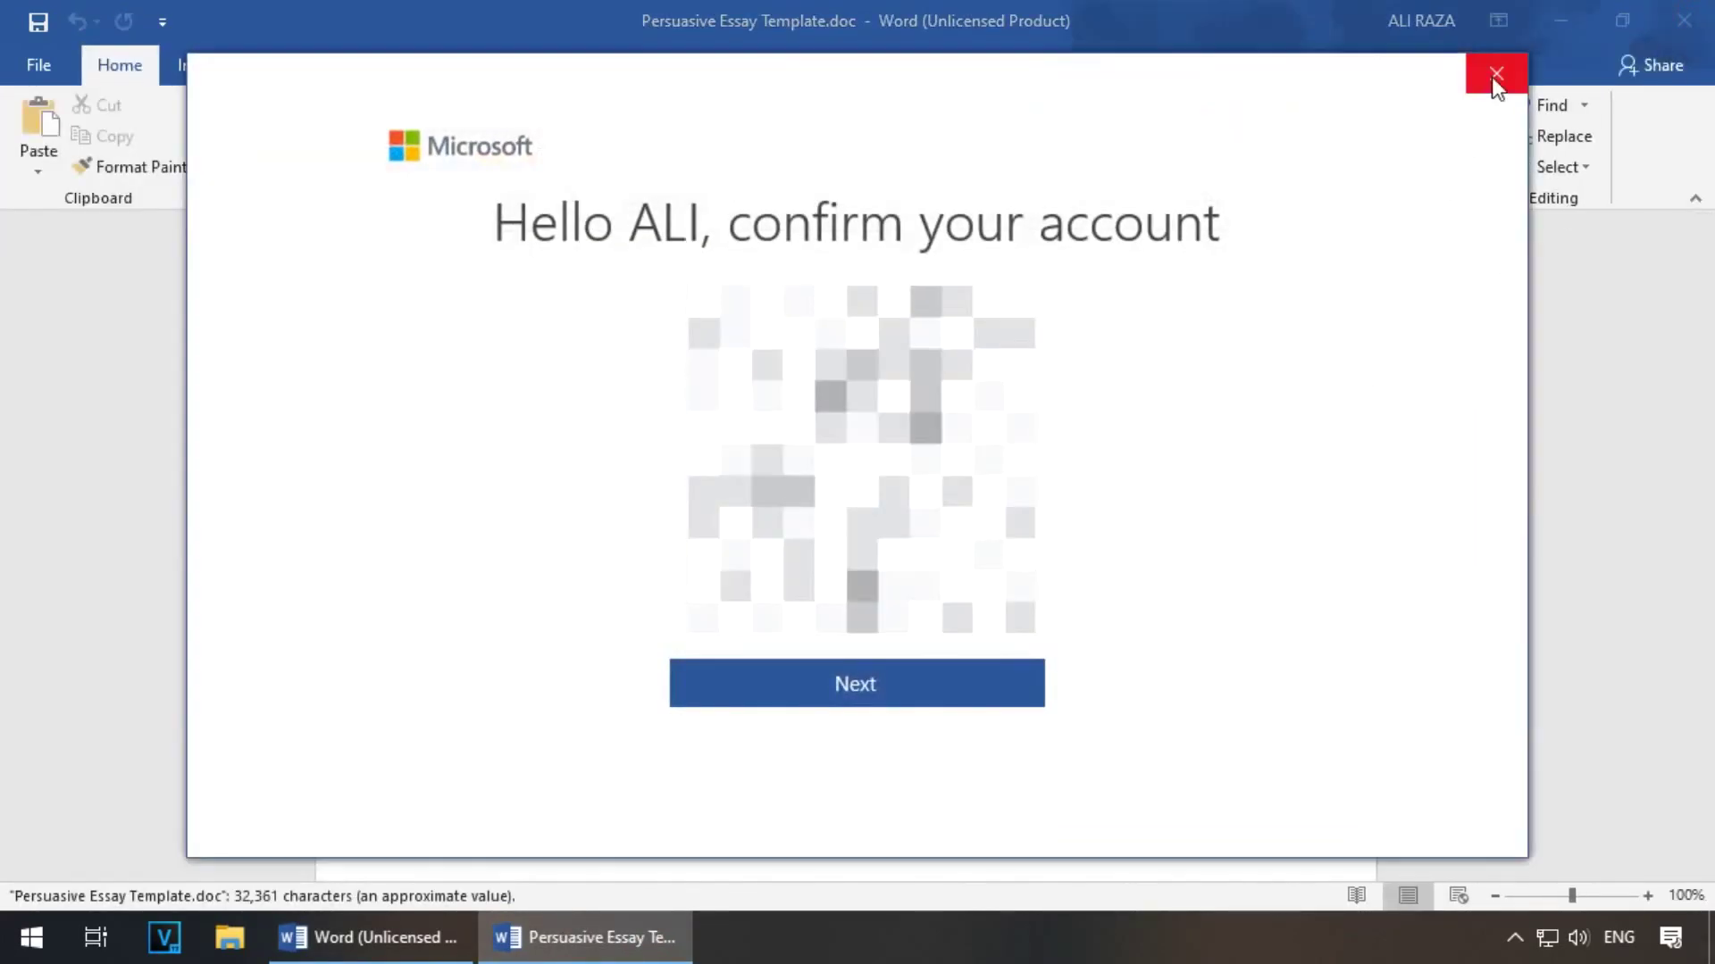
left_click(1493, 77)
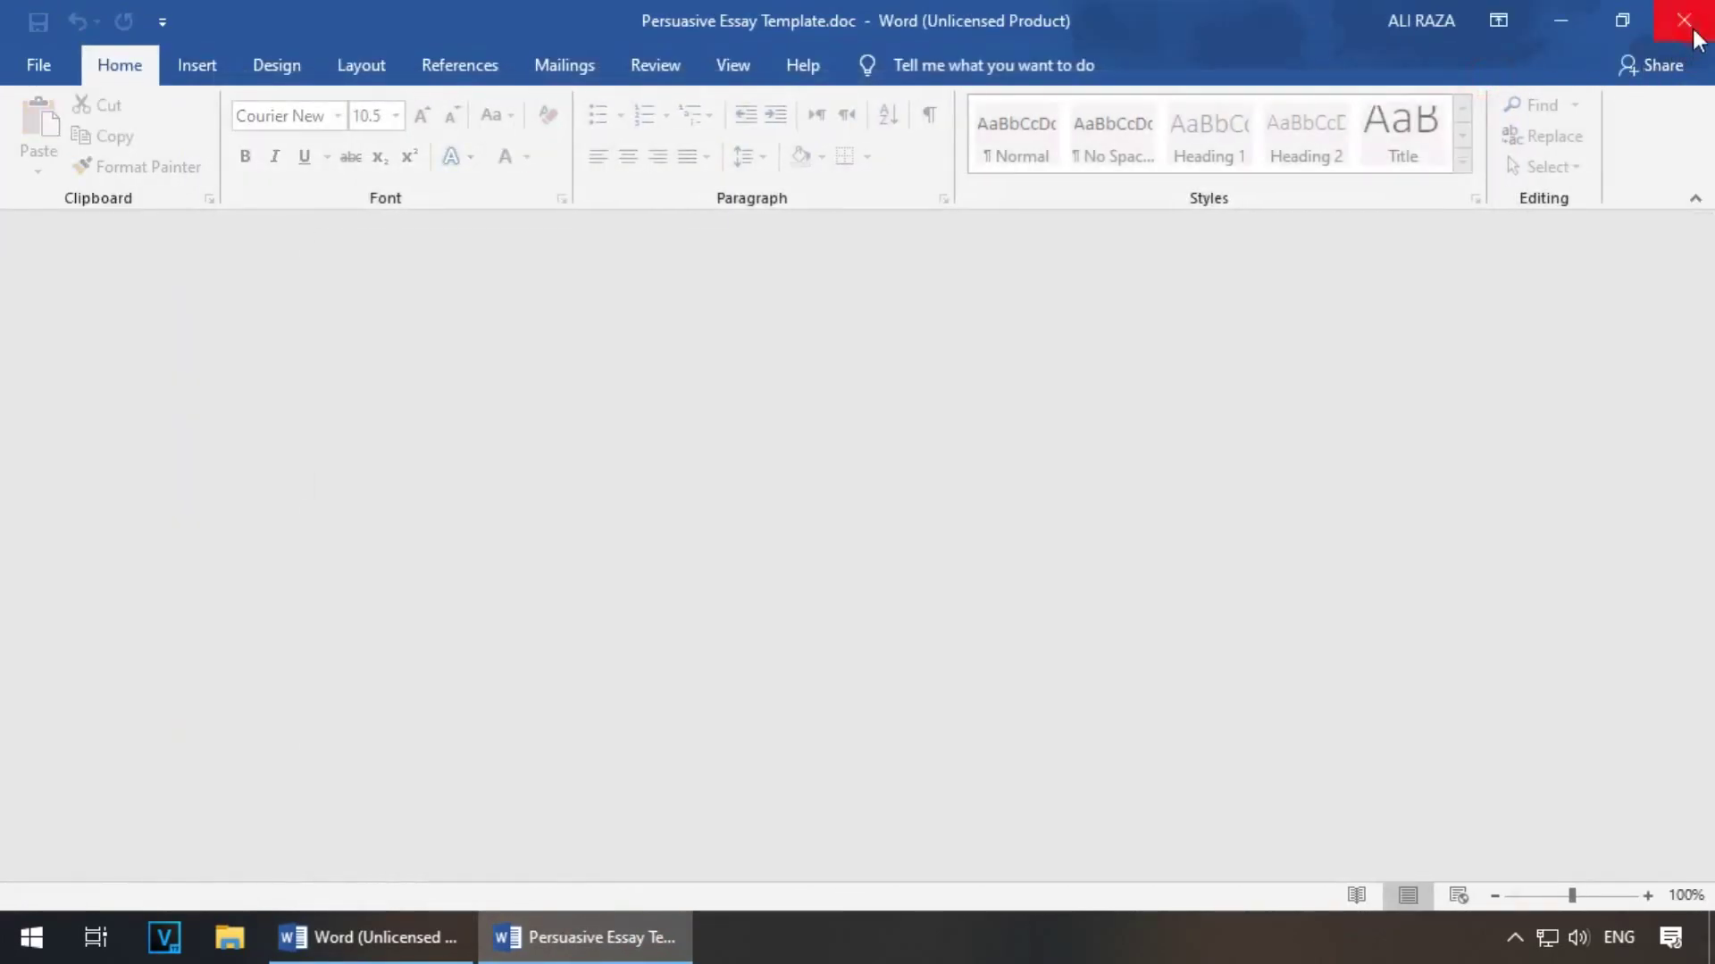
left_click(1692, 28)
left_click(1195, 194)
left_click(1496, 75)
left_click(1683, 16)
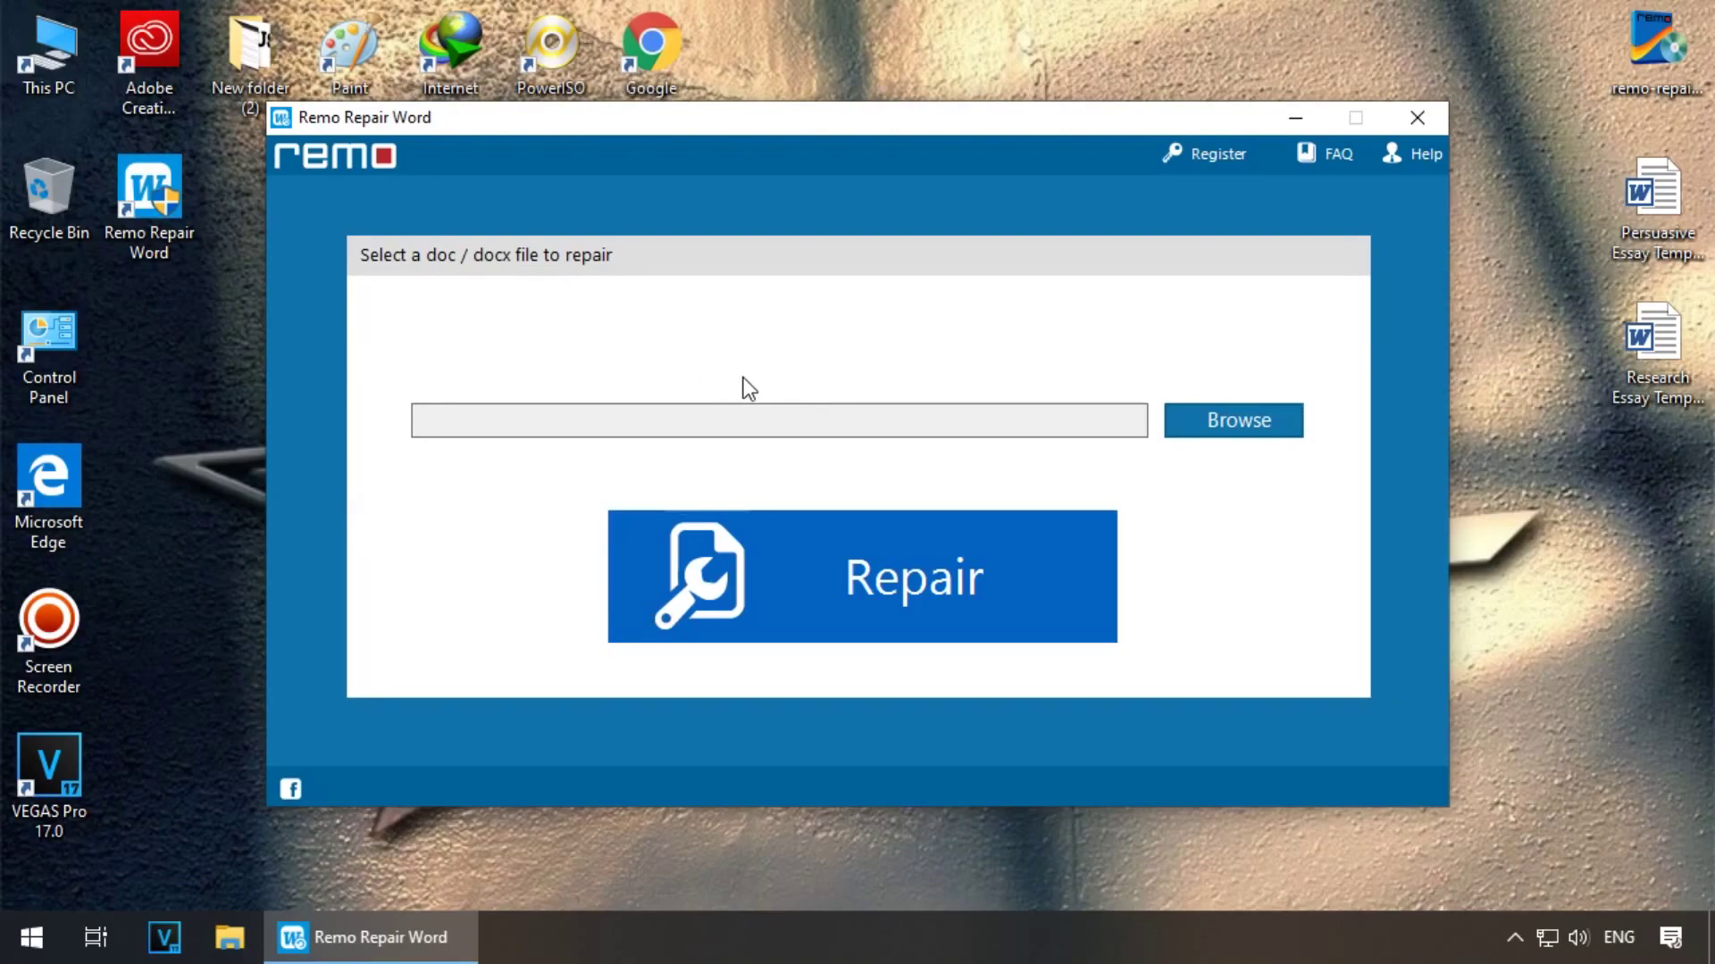
- Load Persuasive Essay Template.doc from the Documents folder into Remo Repair Word and repair it
left_click(1249, 434)
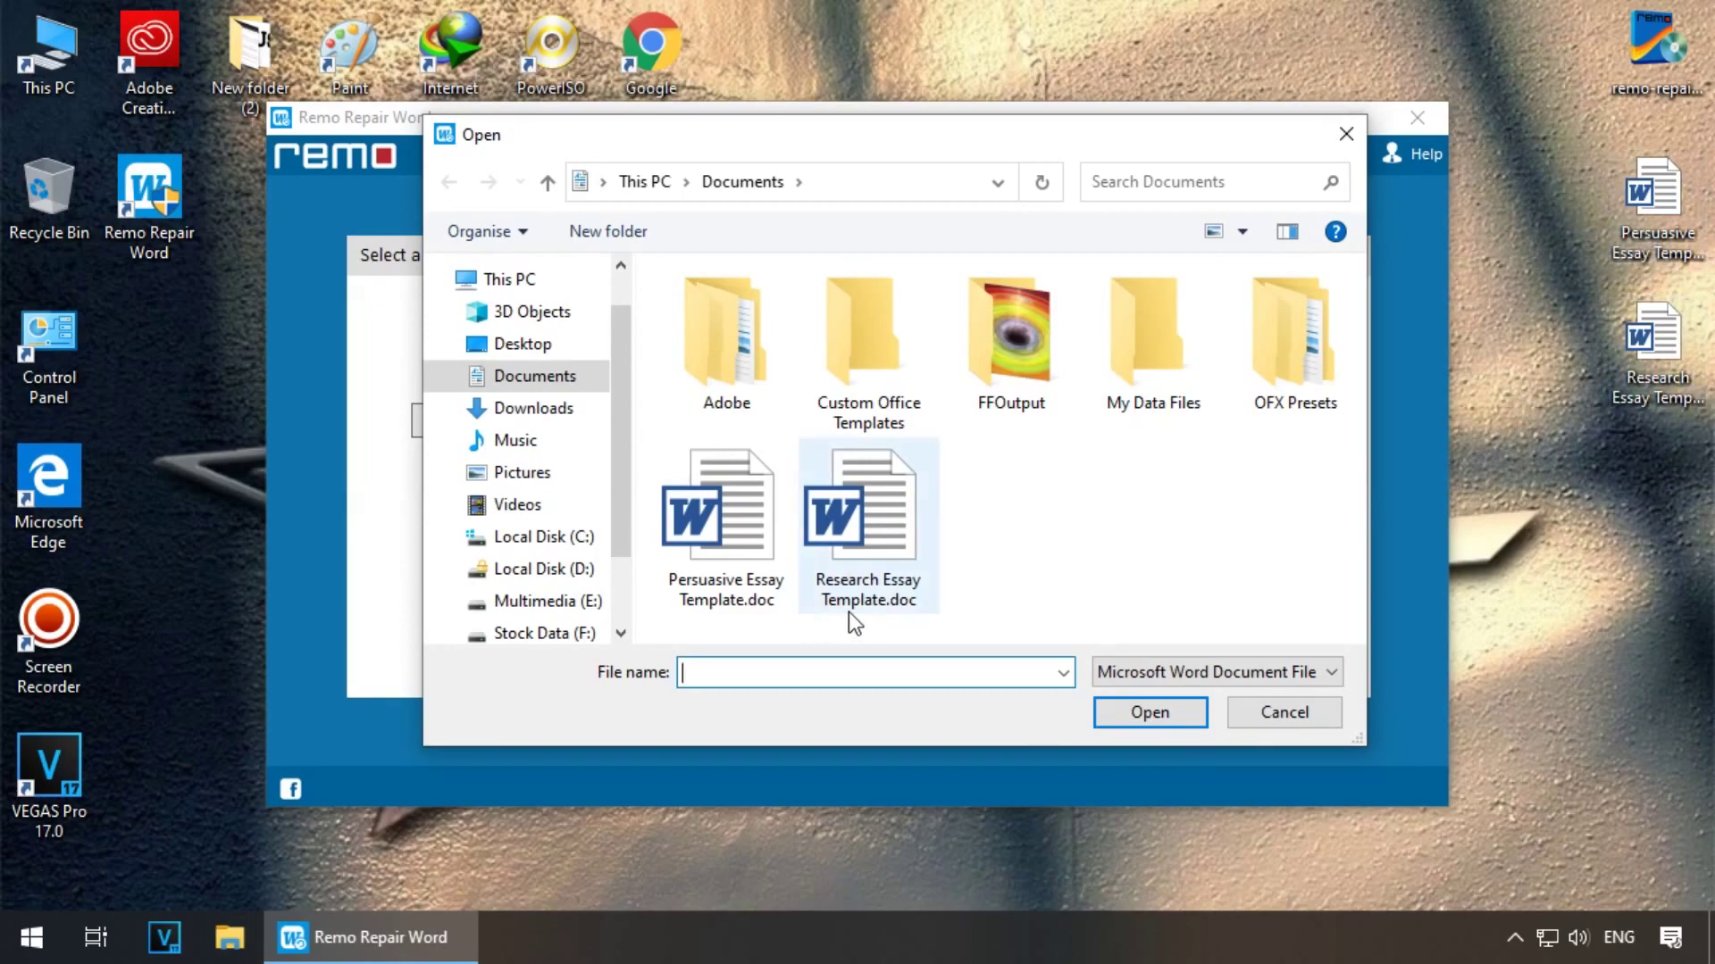
left_click(688, 557)
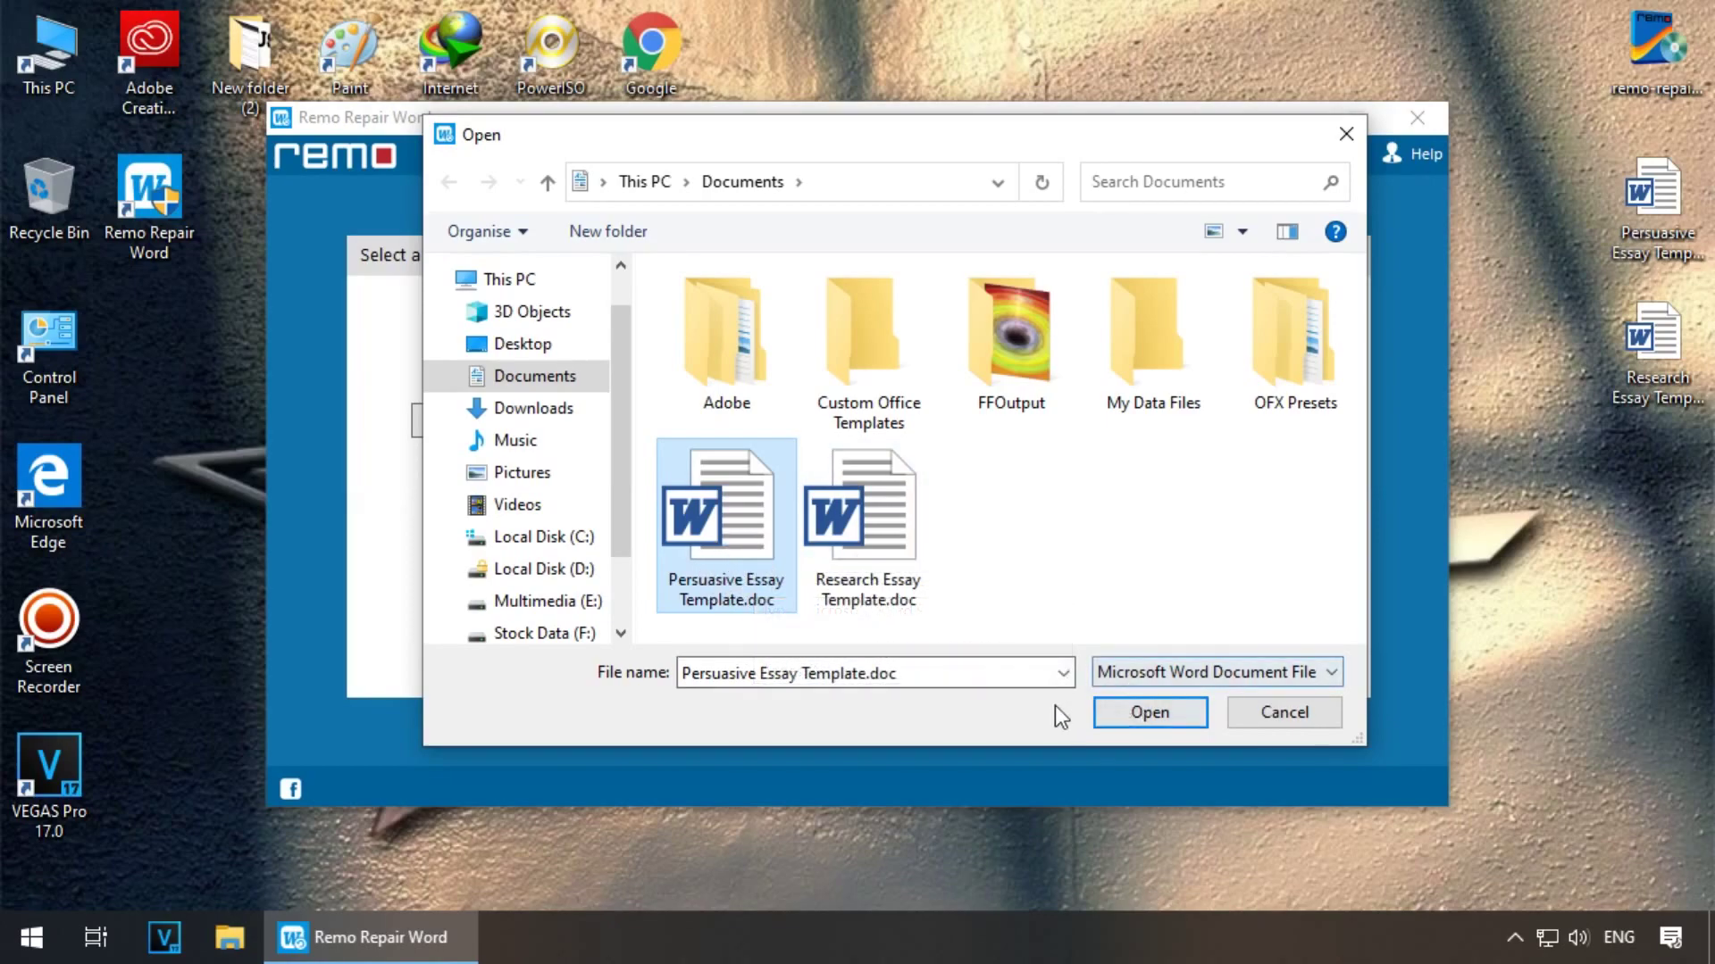
left_click(1157, 711)
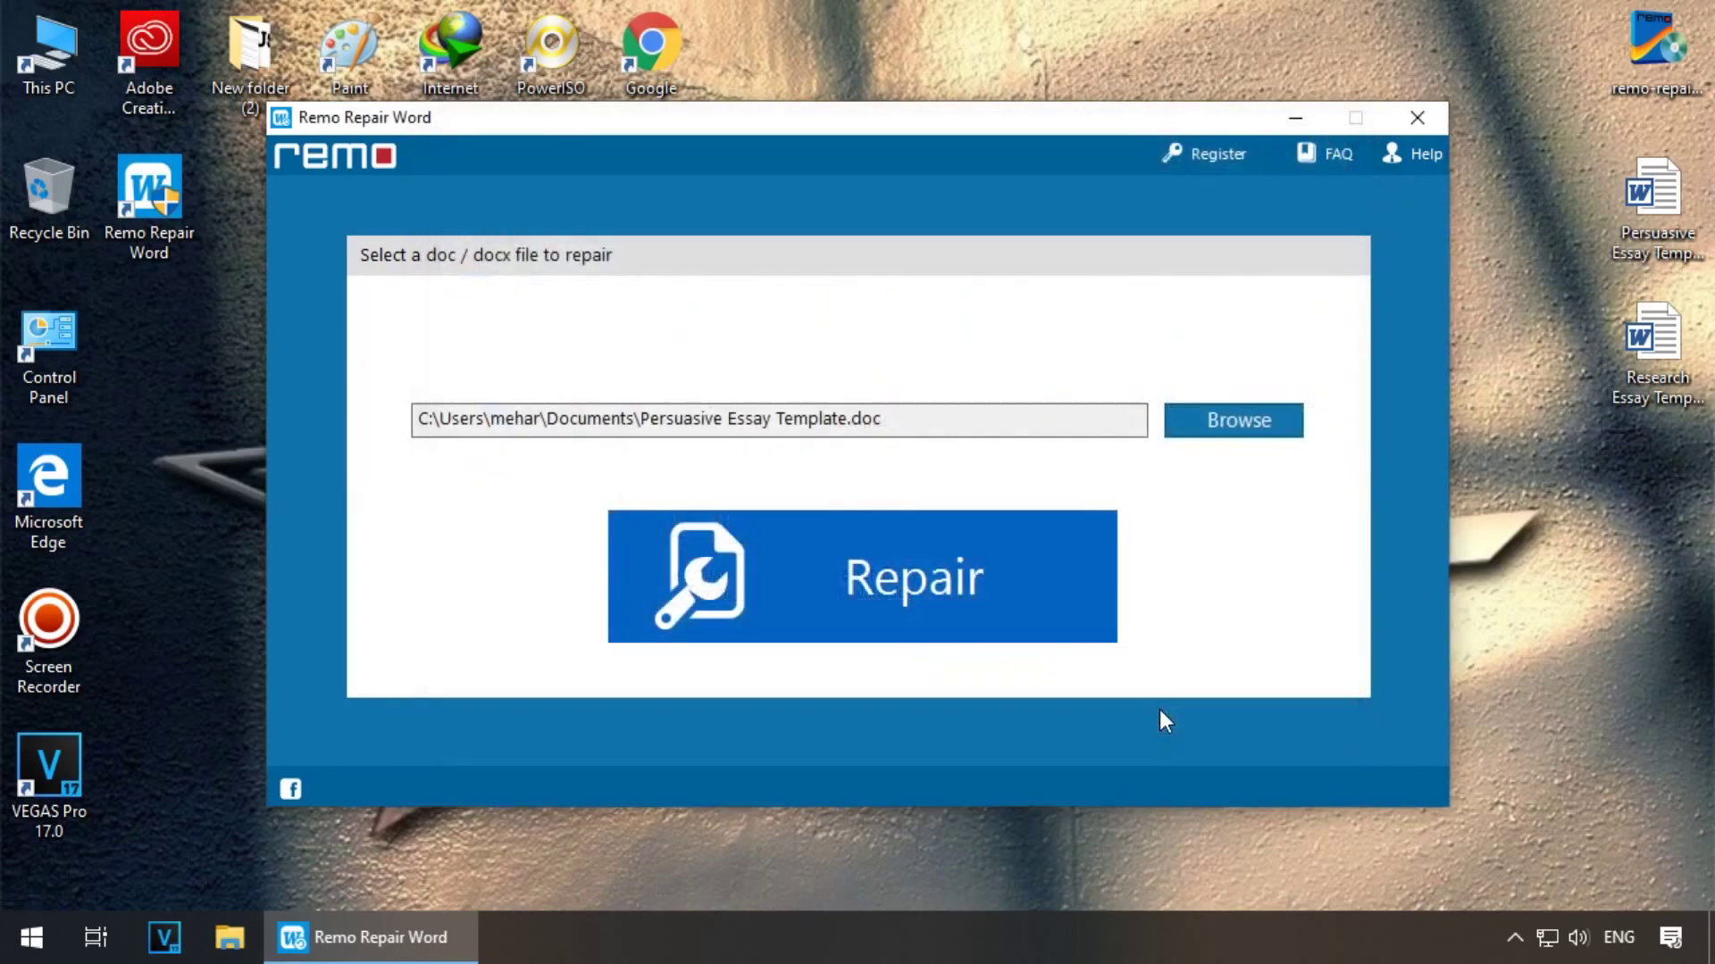
left_click(1008, 605)
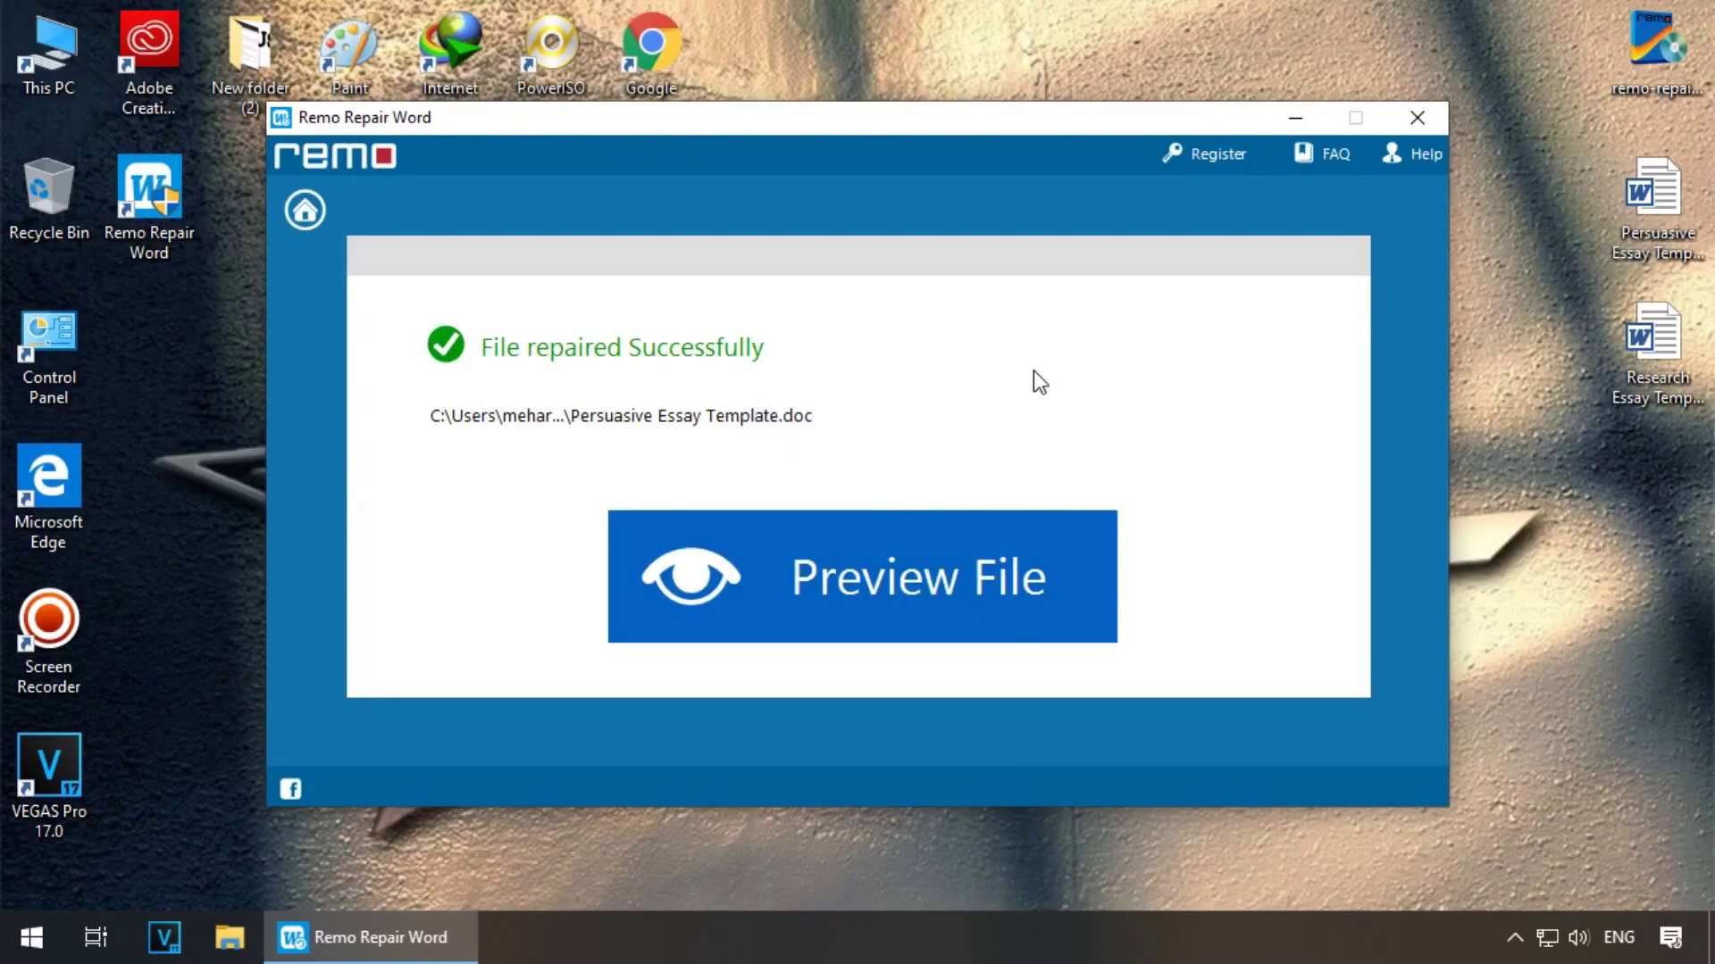
- Preview the repaired persuasive essay in Word, dismiss the account prompt, read through its text, and minimize the window
left_click(1004, 580)
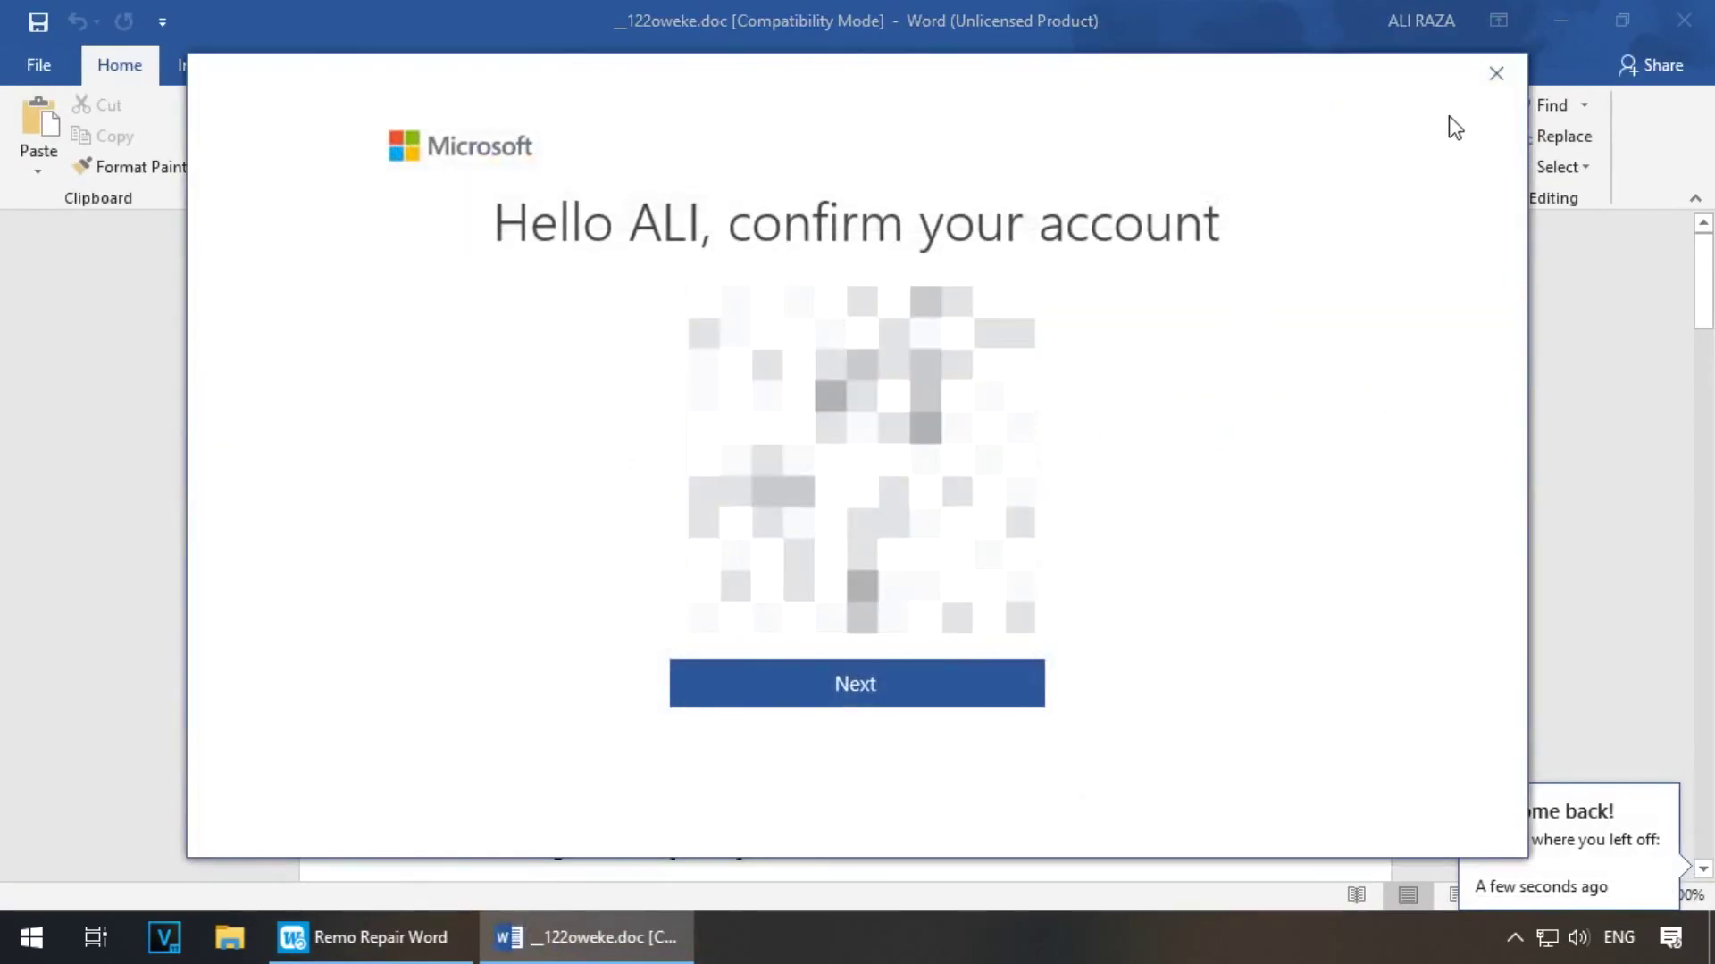
left_click(1496, 73)
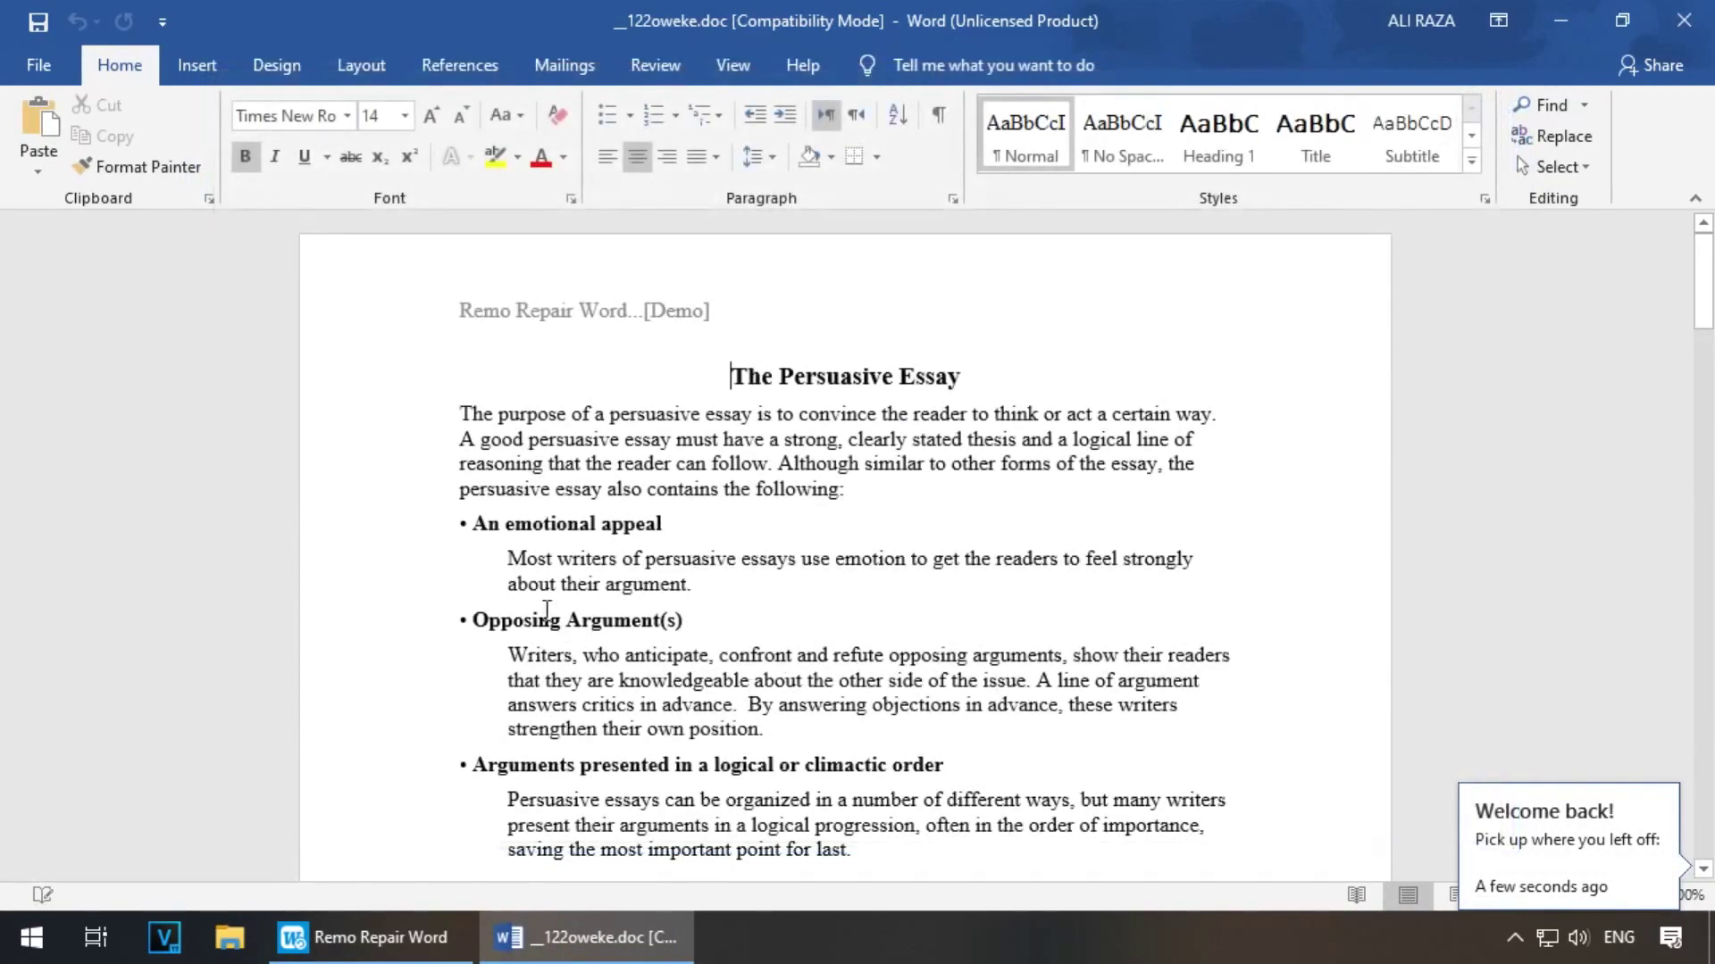
left_click_drag(453, 438, 978, 439)
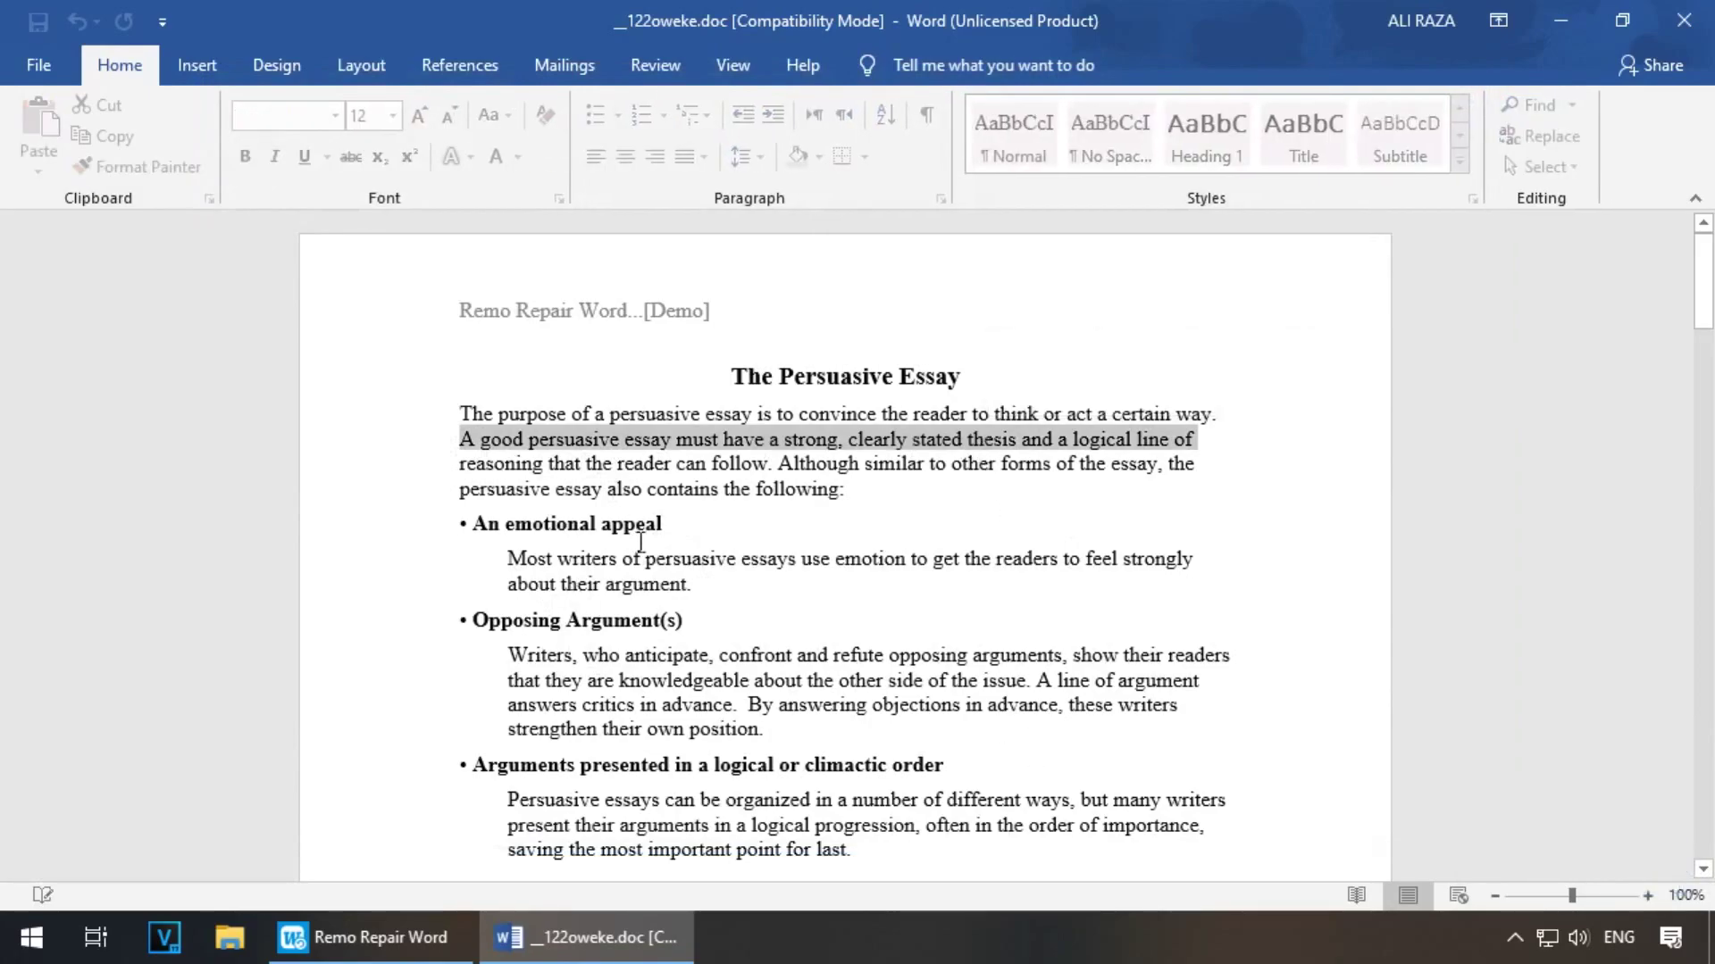
scroll(634, 546, "down", 10)
scroll(642, 544, "down", 10)
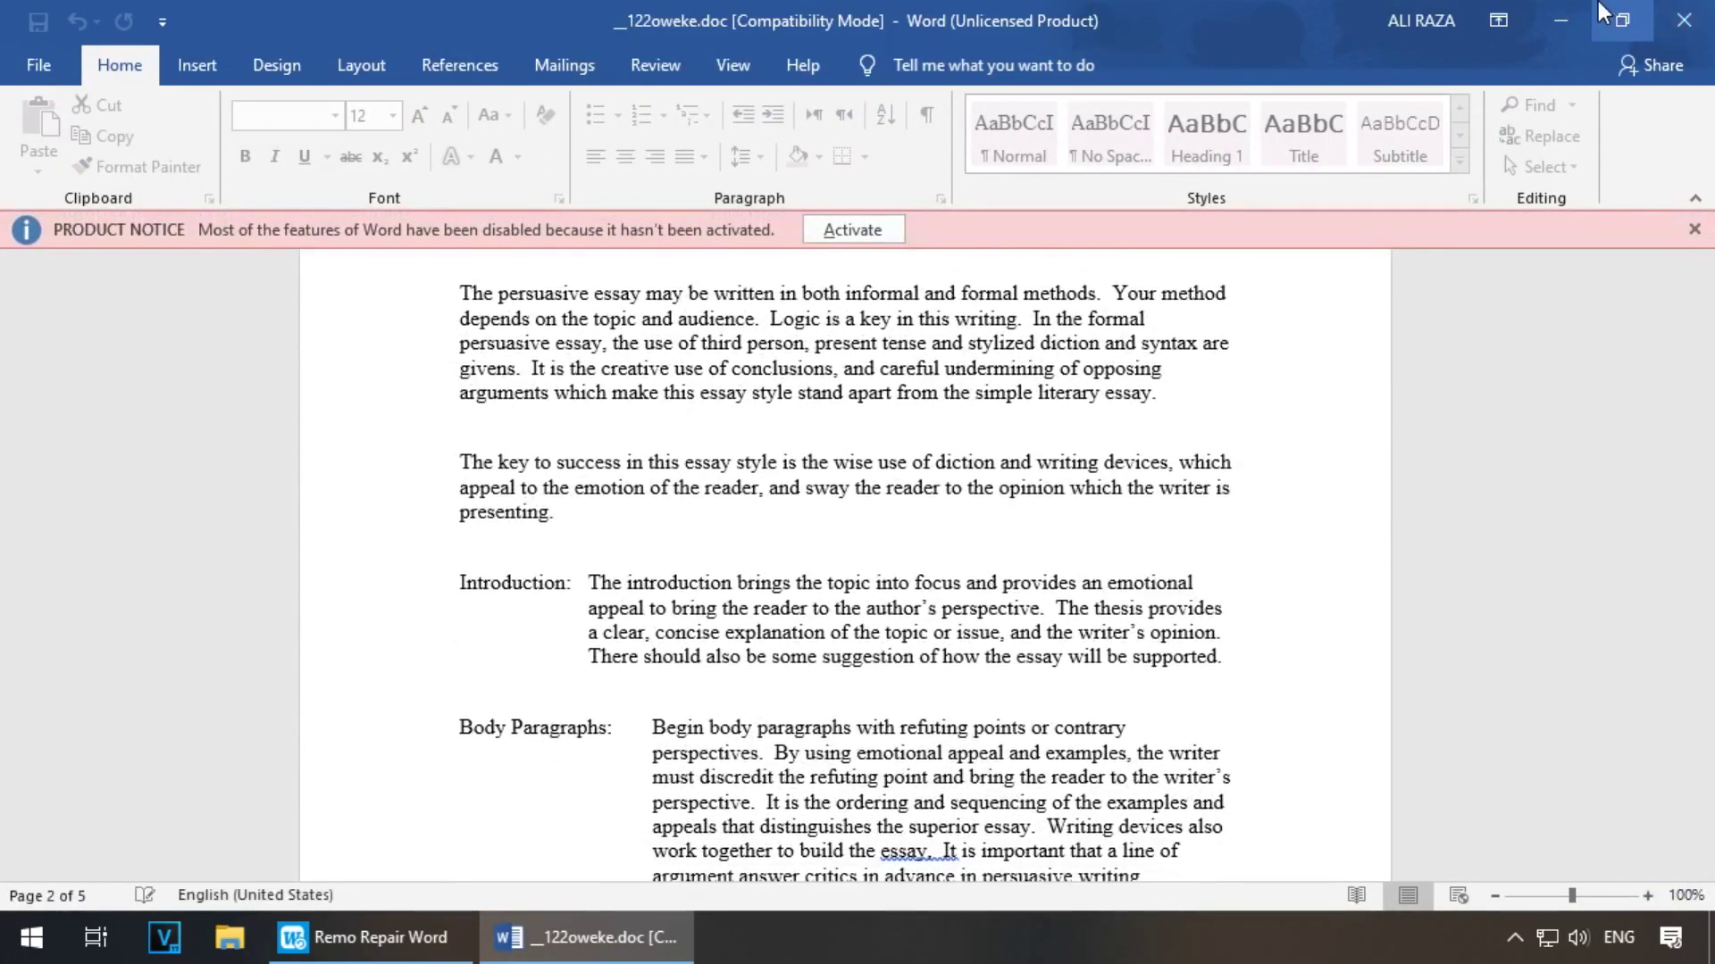
left_click(1560, 20)
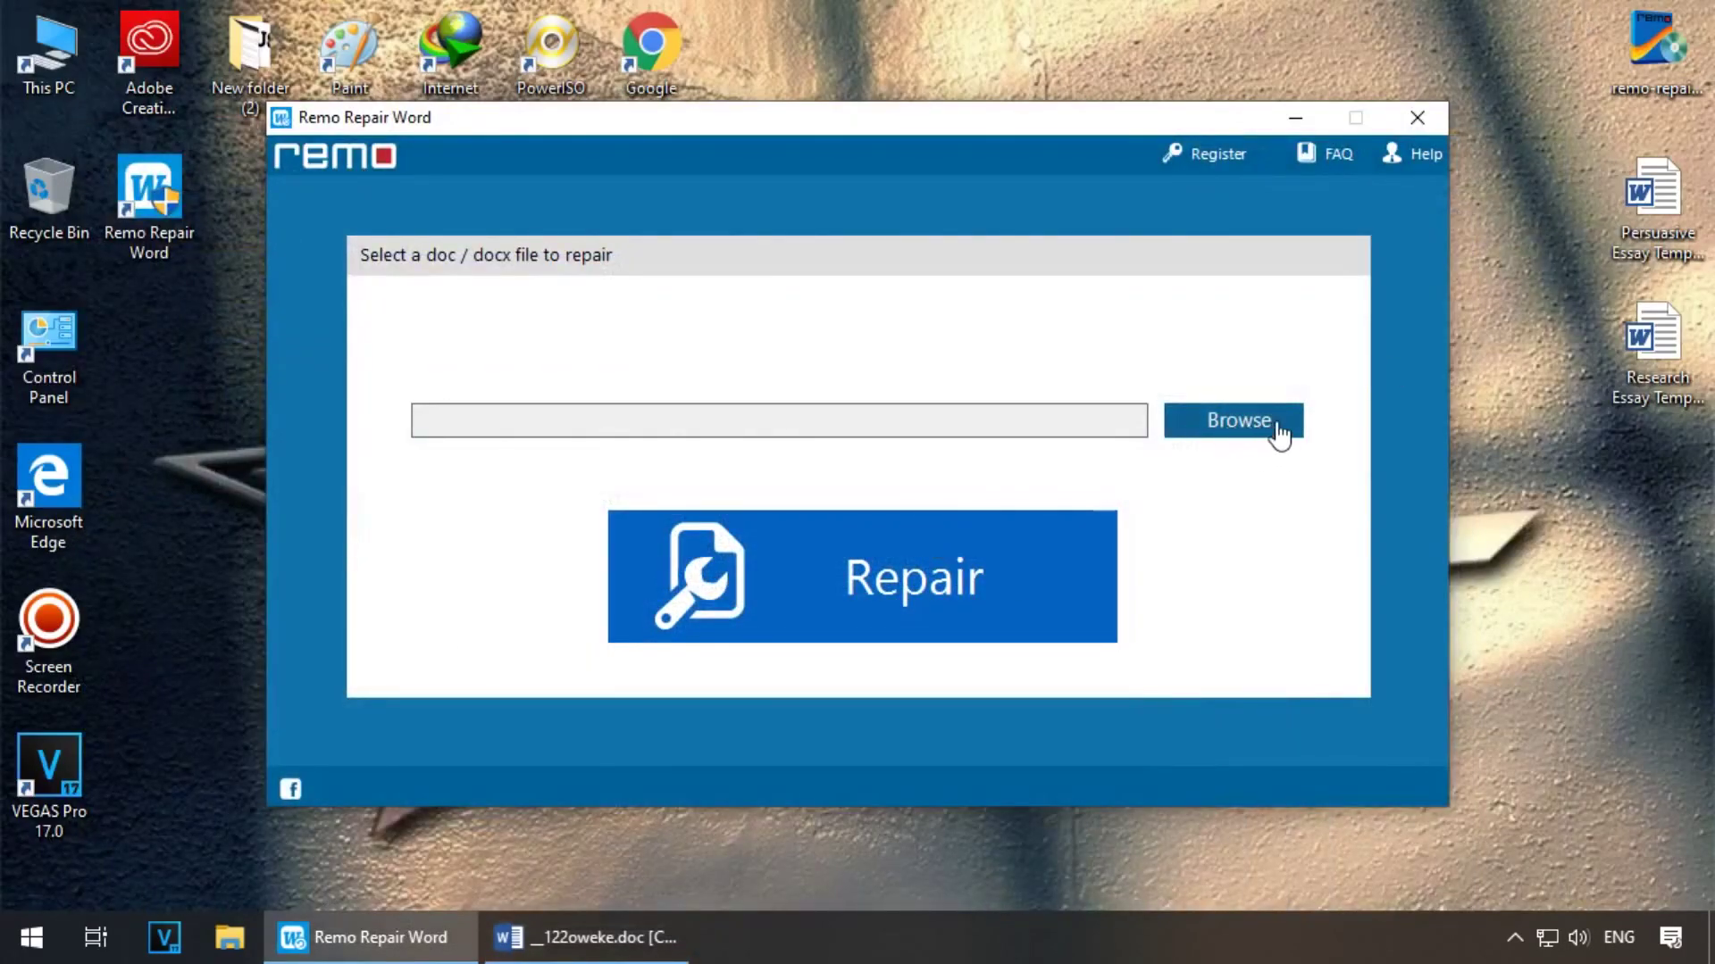
- Try to browse for another Word document to repair
left_click(1274, 429)
left_click(1012, 531)
left_click(1294, 434)
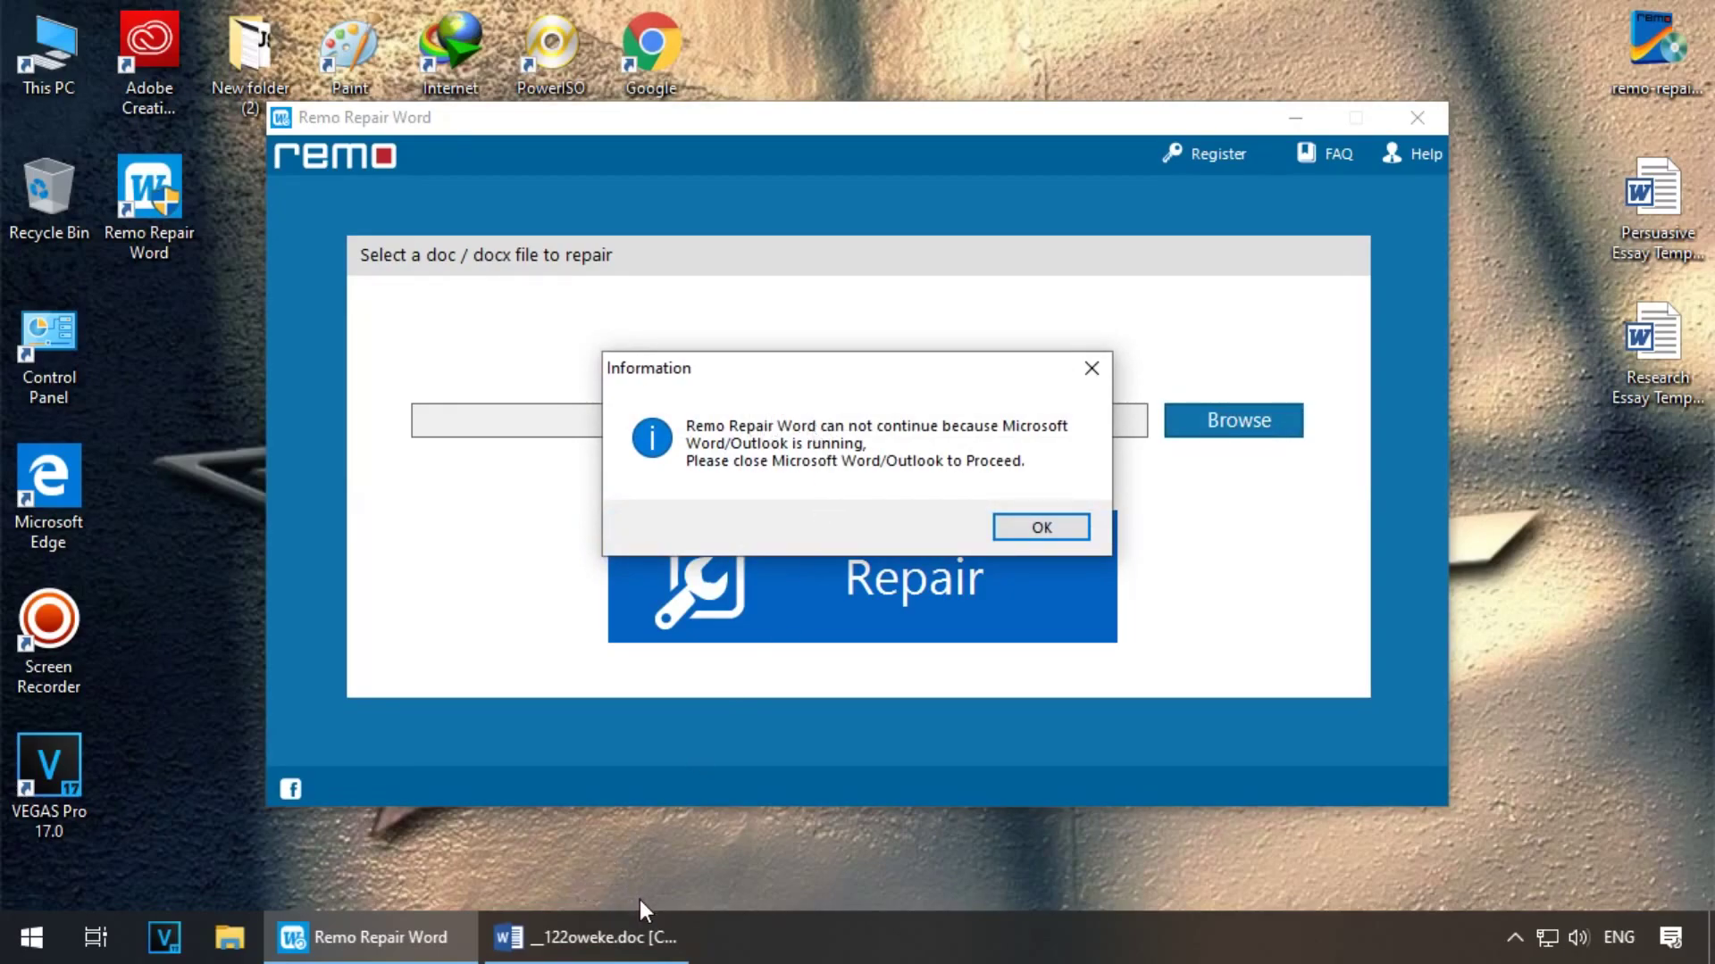
- Close the previewed document in Word and dismiss the information message in Remo Repair Word
left_click(566, 937)
left_click(1702, 20)
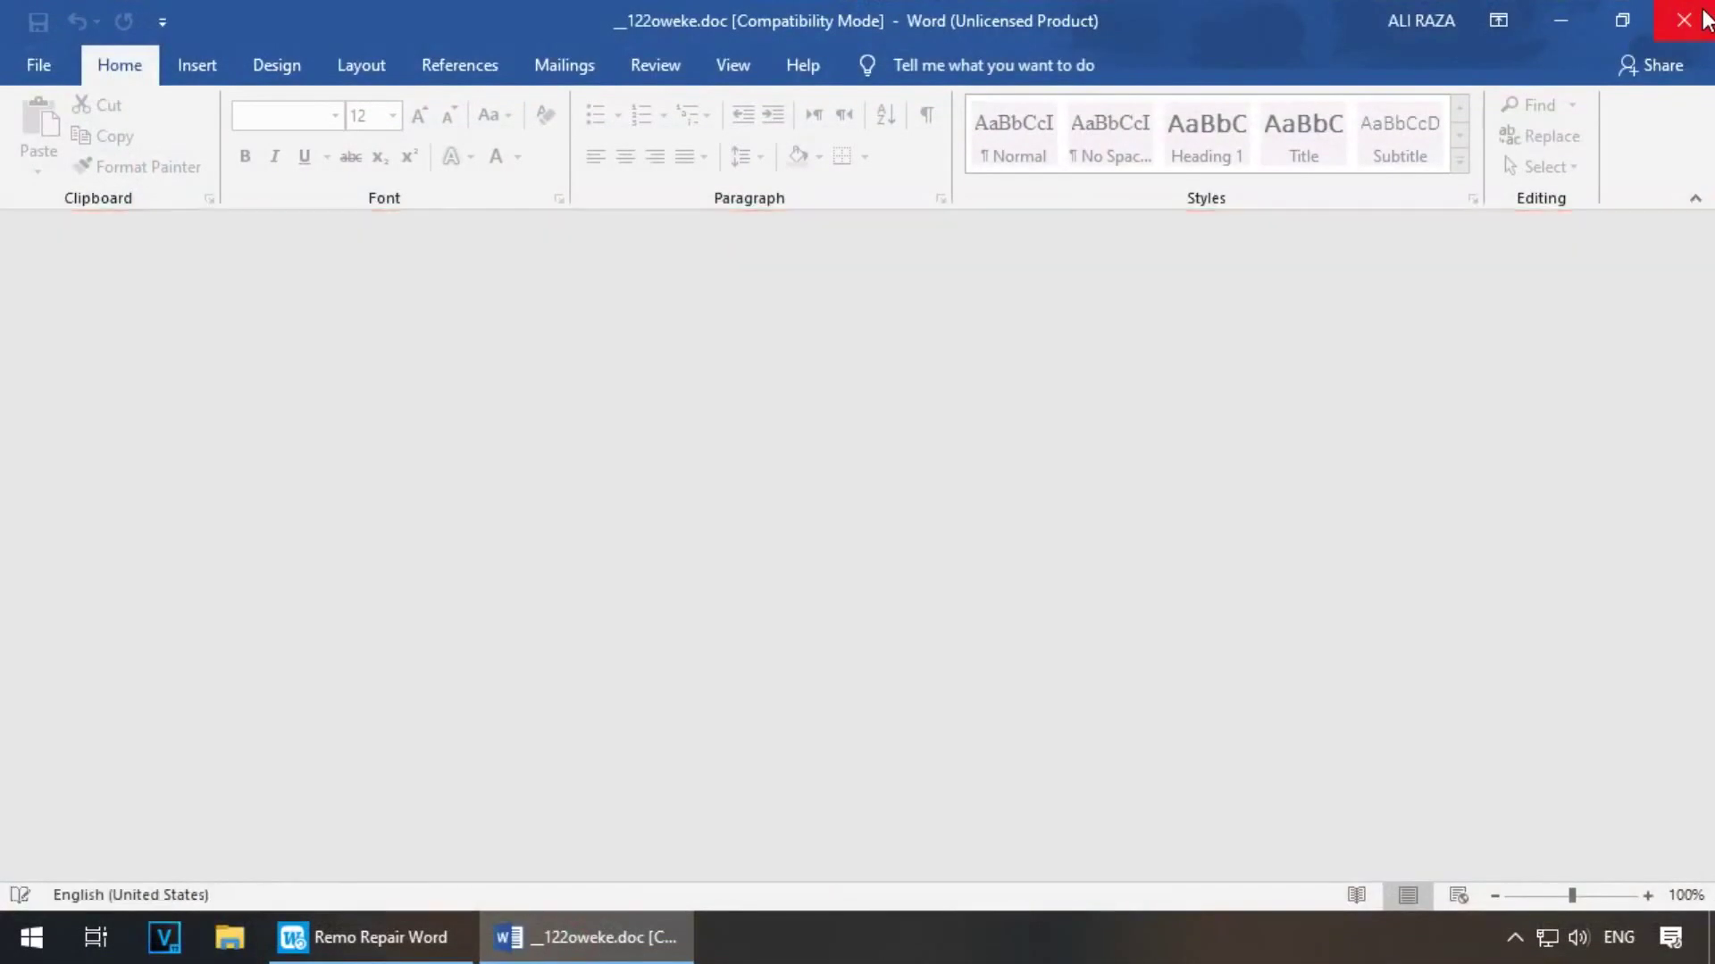
left_click(1082, 536)
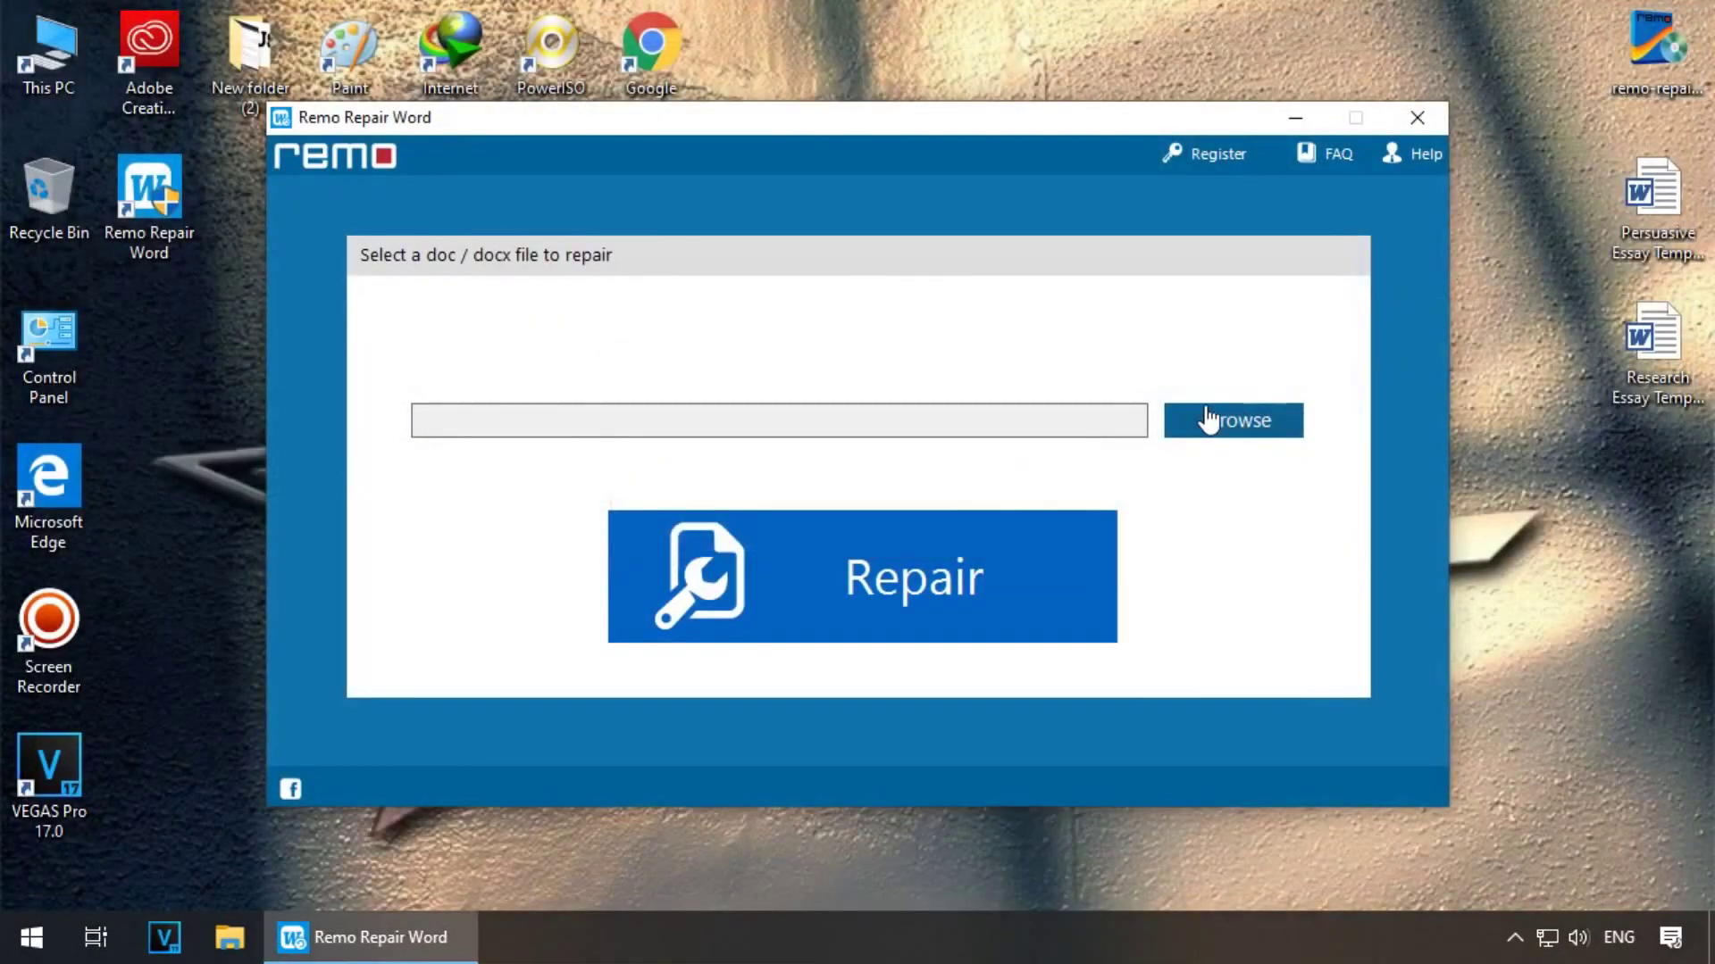
- Choose Research Essay Template.doc from the Documents folder as the file to repair
left_click(1262, 412)
left_click(886, 534)
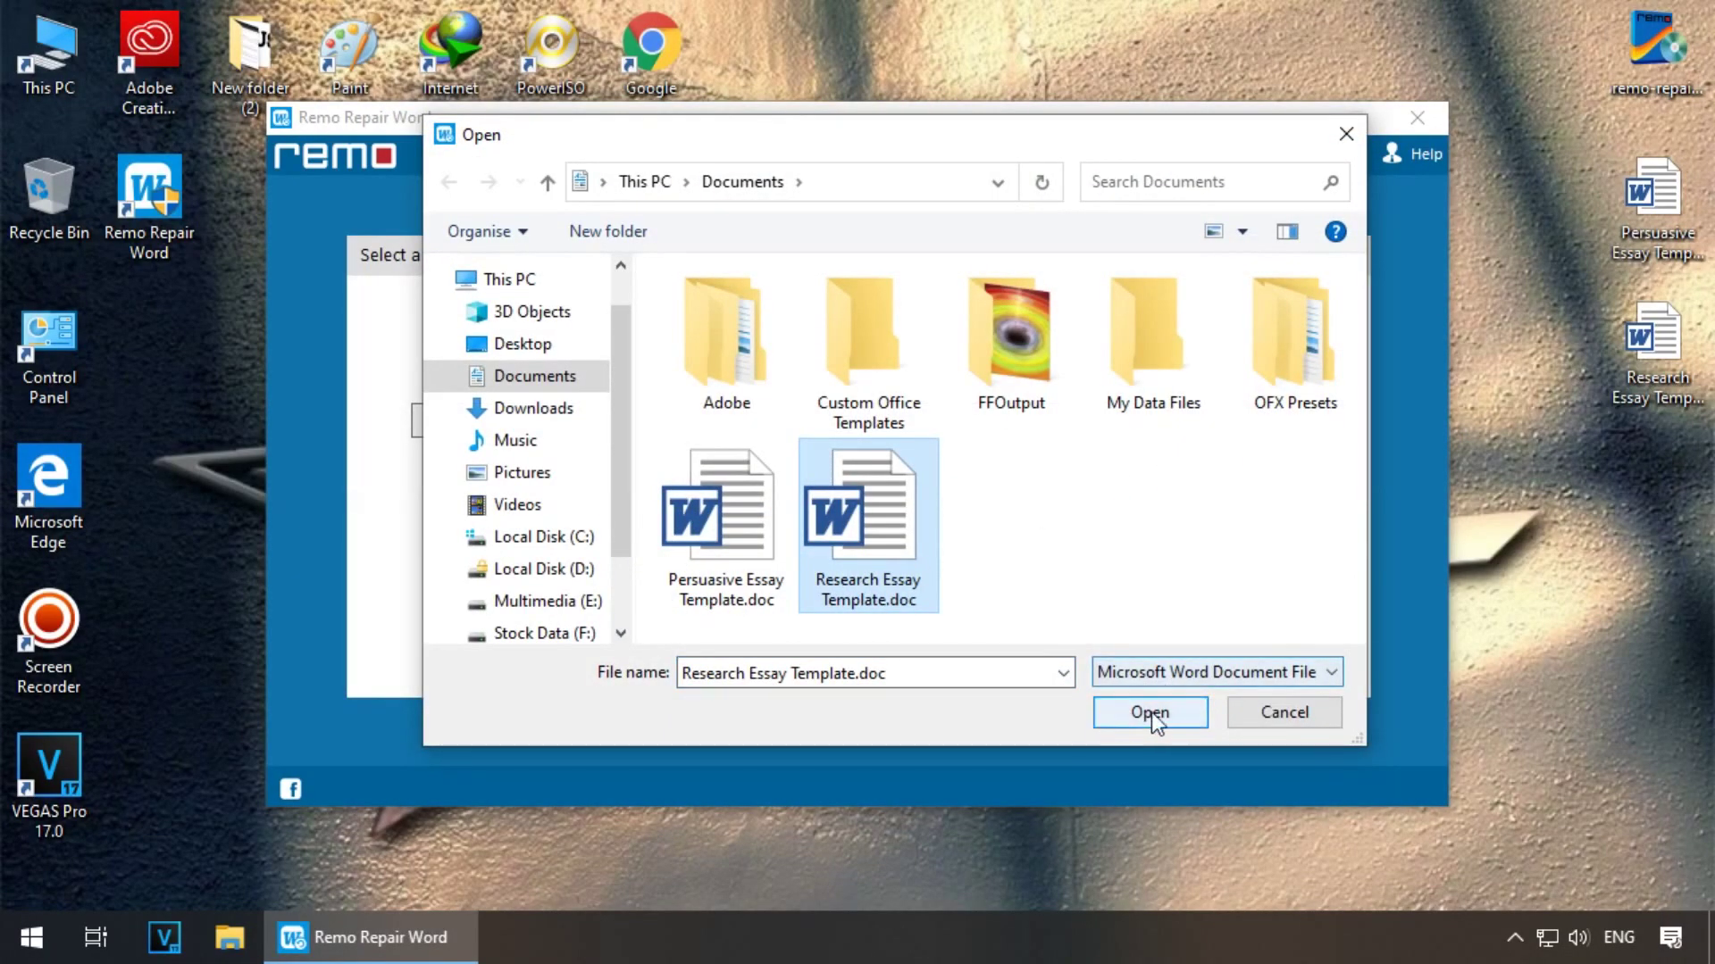
left_click(1175, 710)
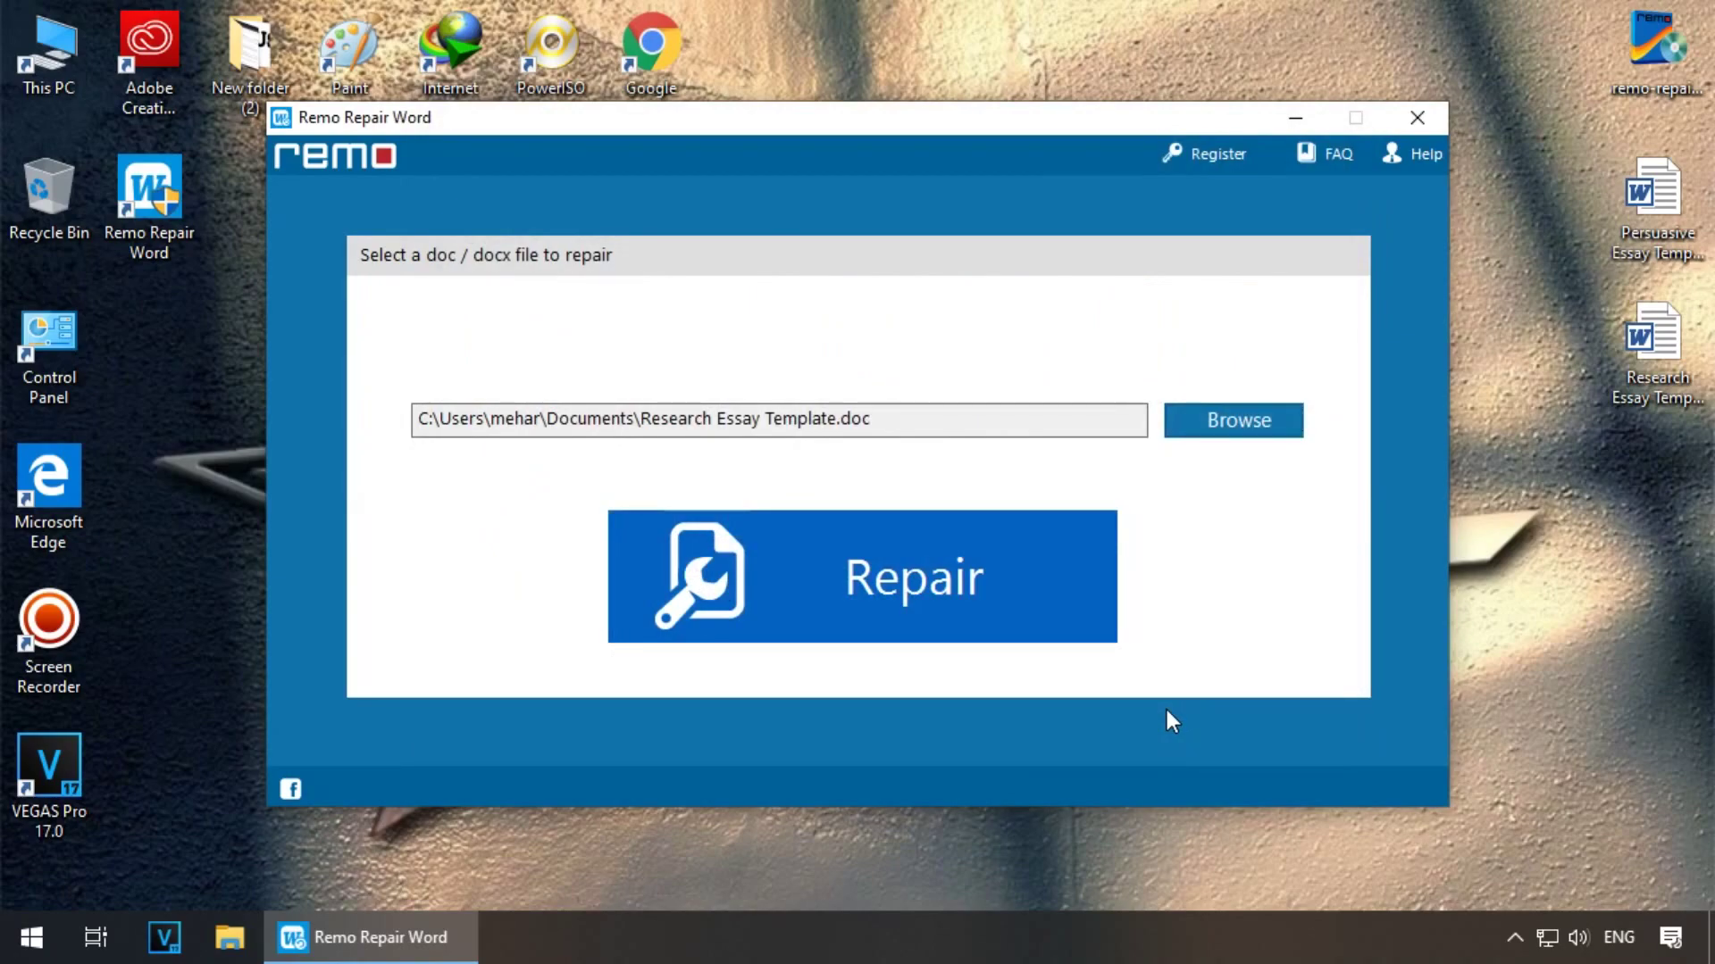
- Repair the chosen Research Essay Template.doc, preview the repaired file in Word, and dismiss the account prompt
left_click(938, 569)
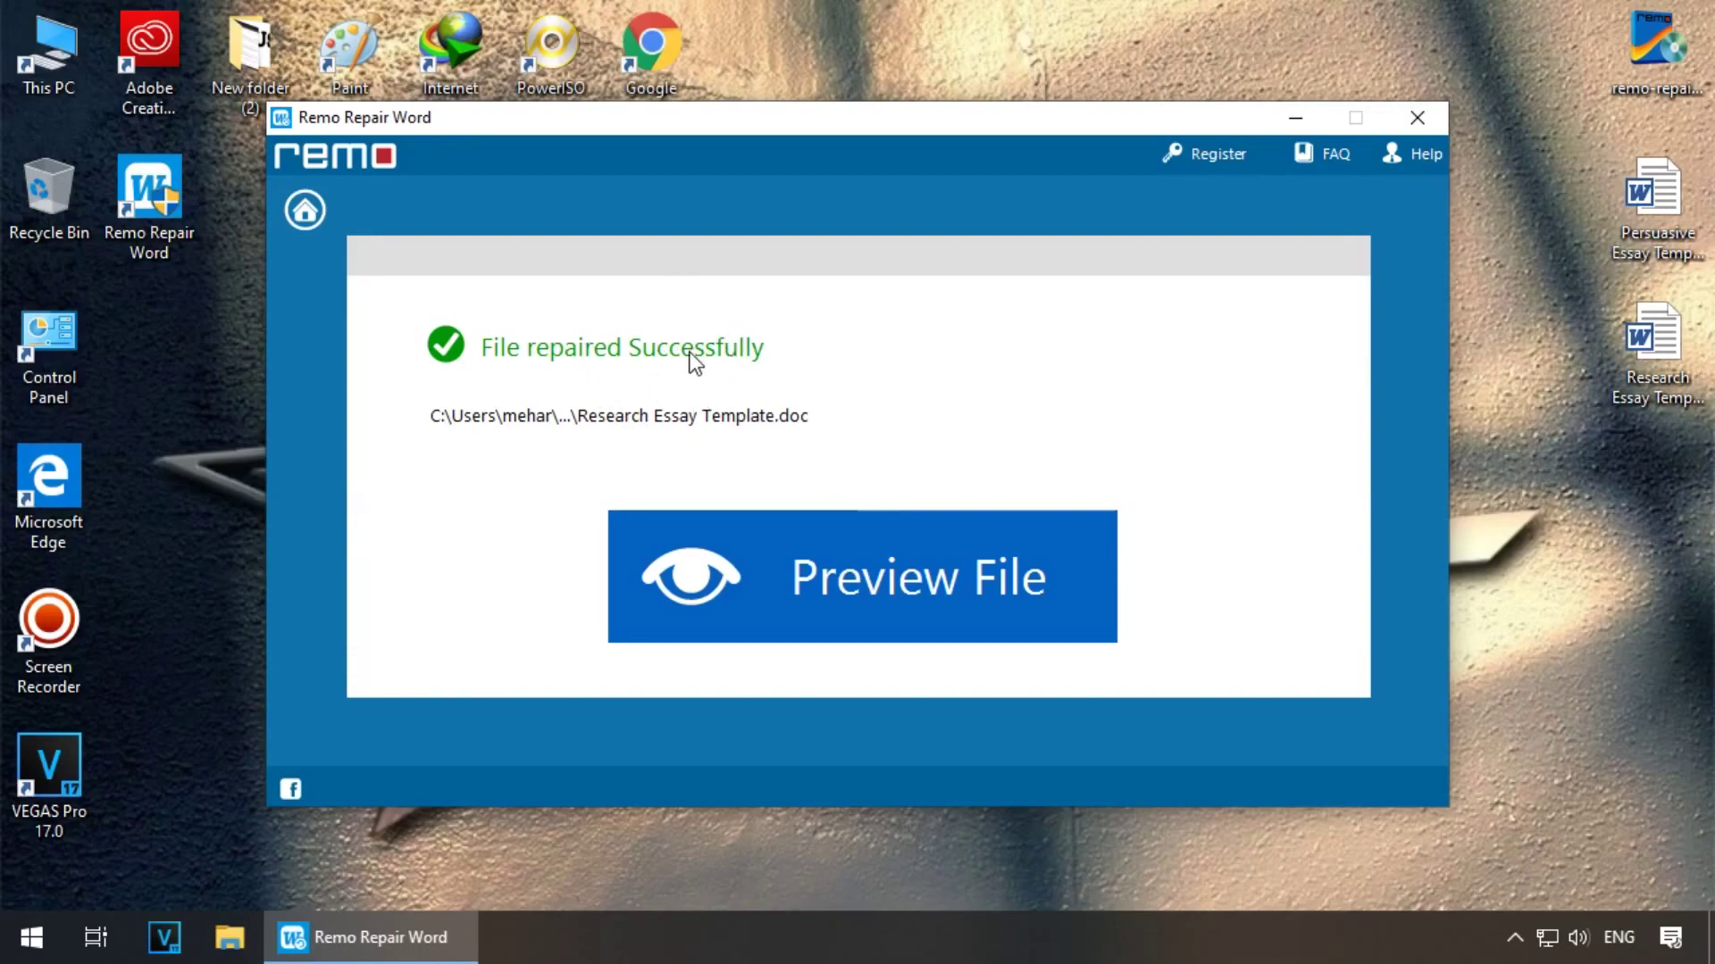
left_click(998, 580)
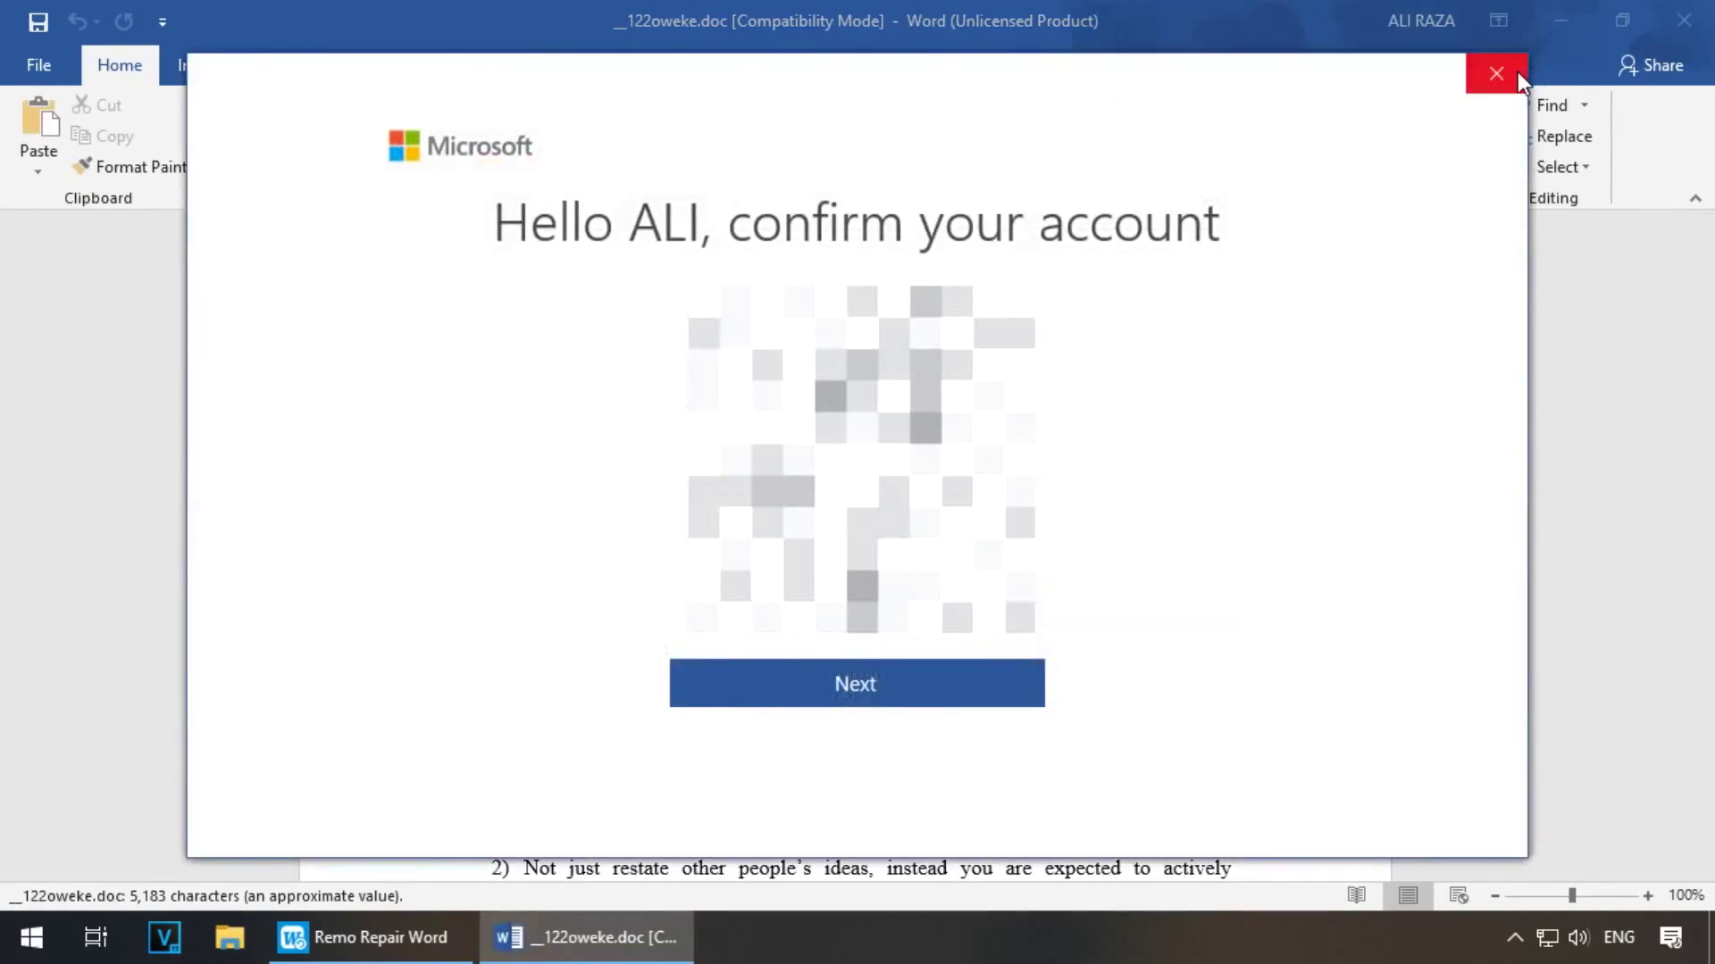
left_click(1497, 73)
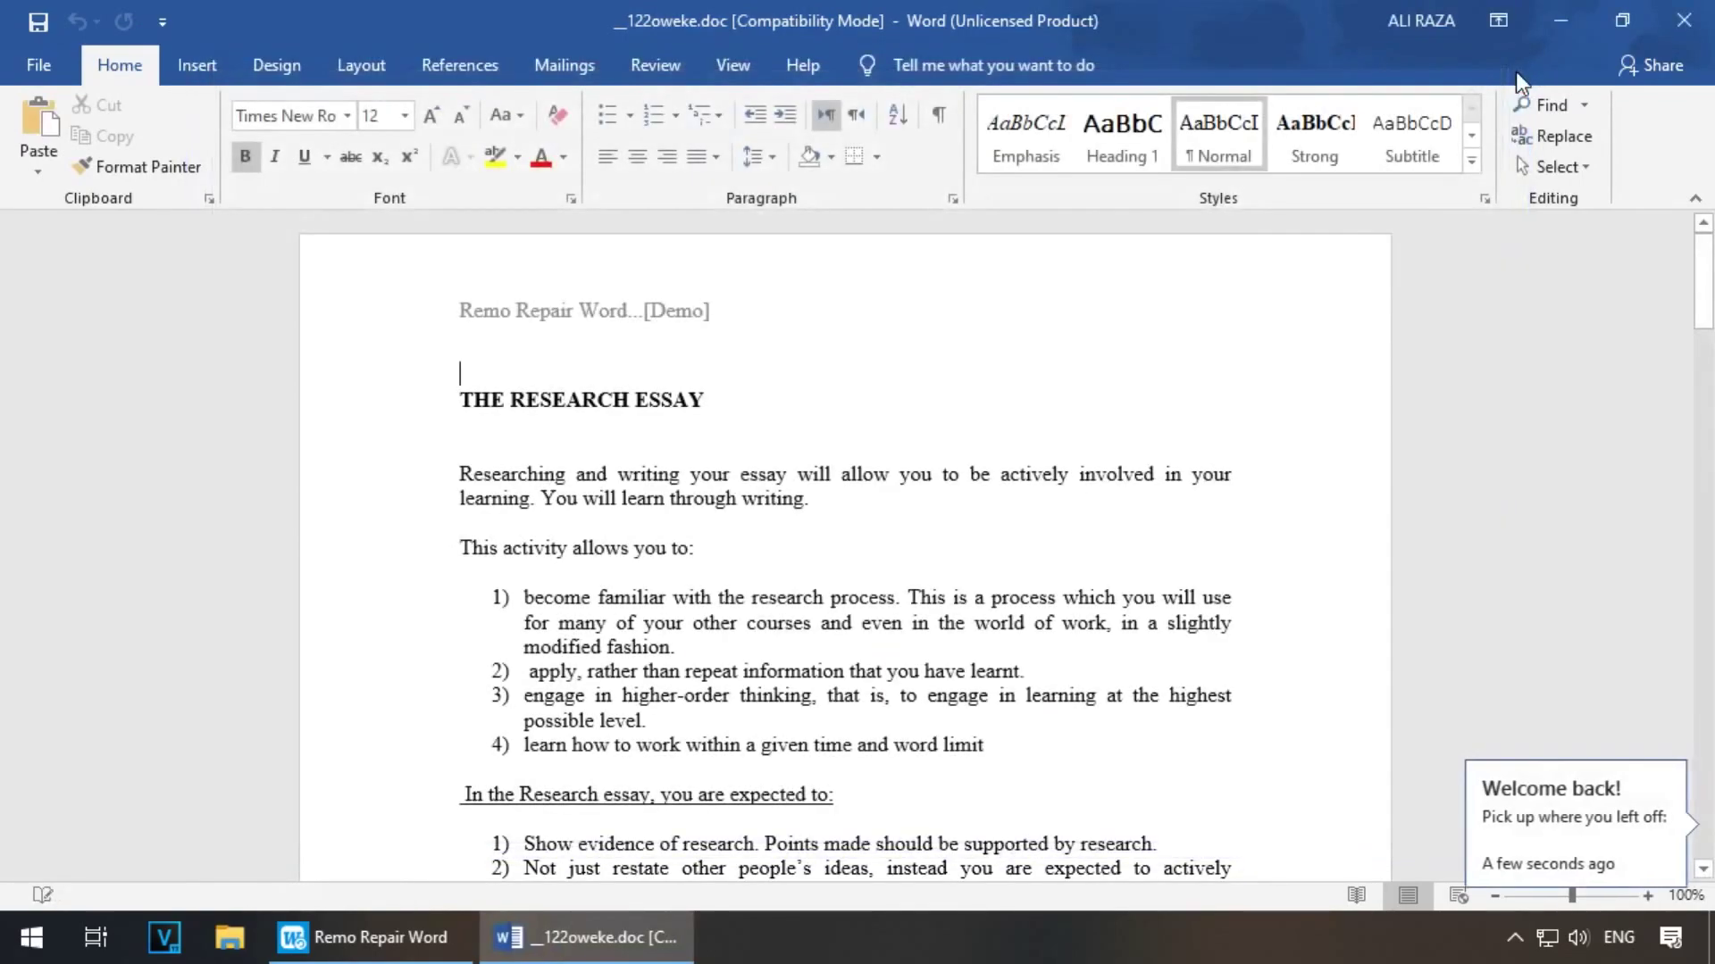
- Read through the repaired research essay from its title onward, and close both the preview and Remo Repair Word
left_click_drag(463, 402, 716, 398)
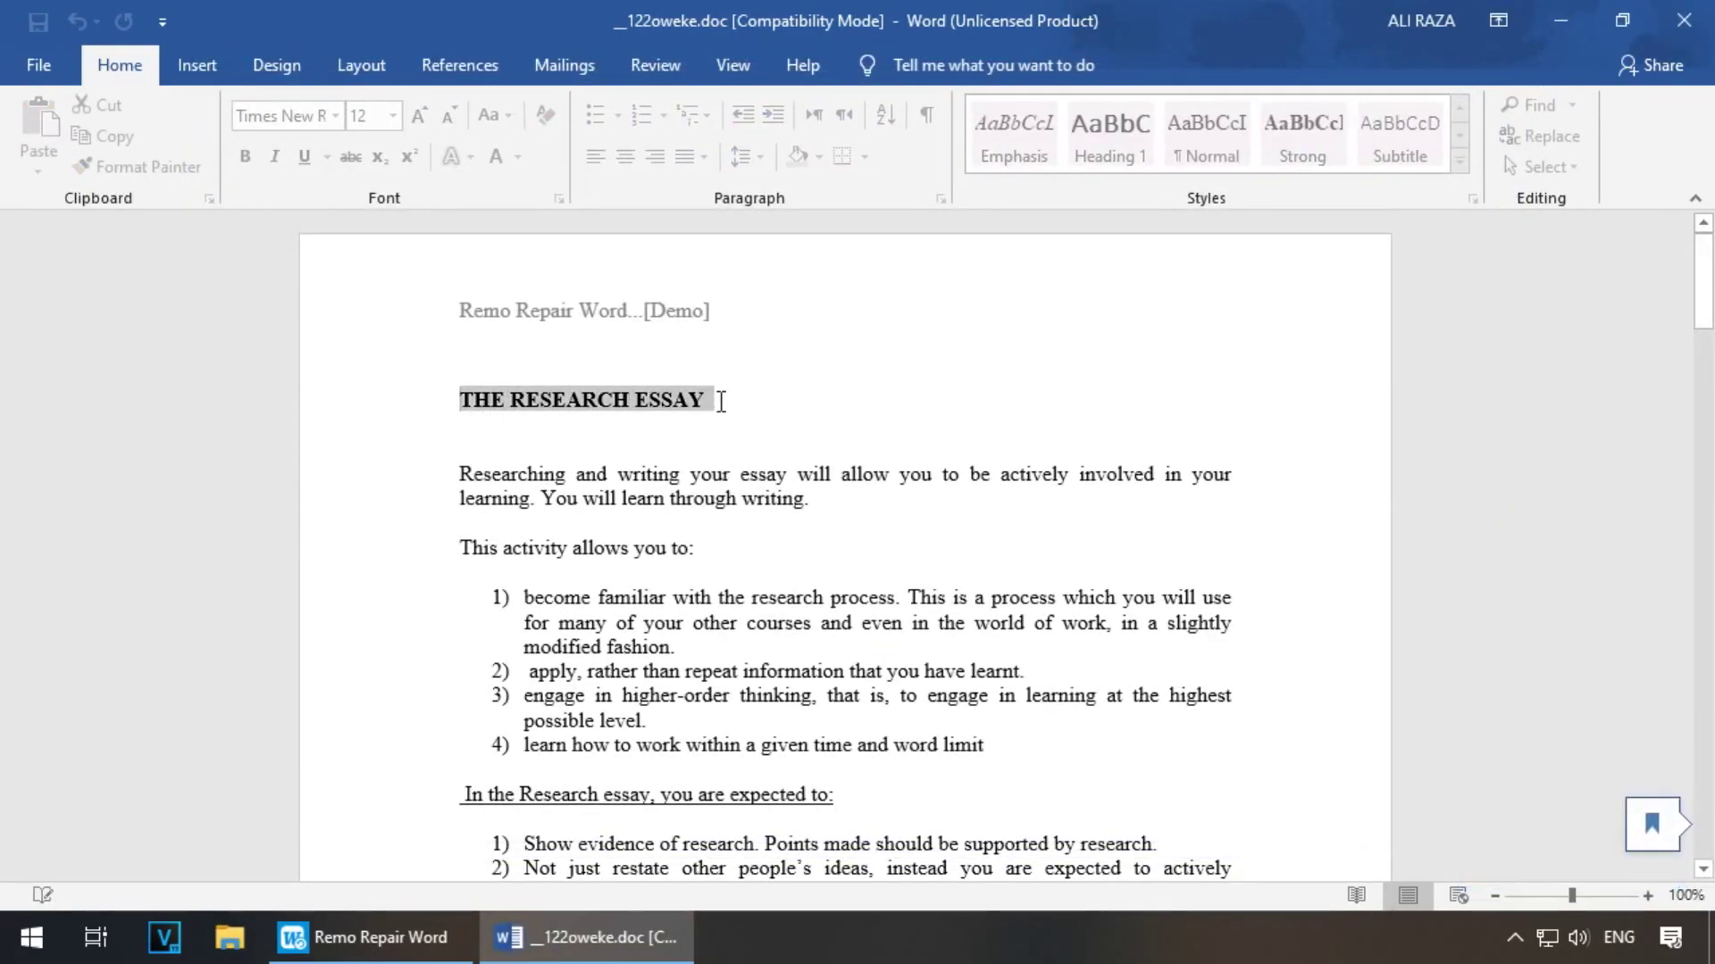
scroll(1351, 421, "down", 8)
scroll(1351, 421, "down", 14)
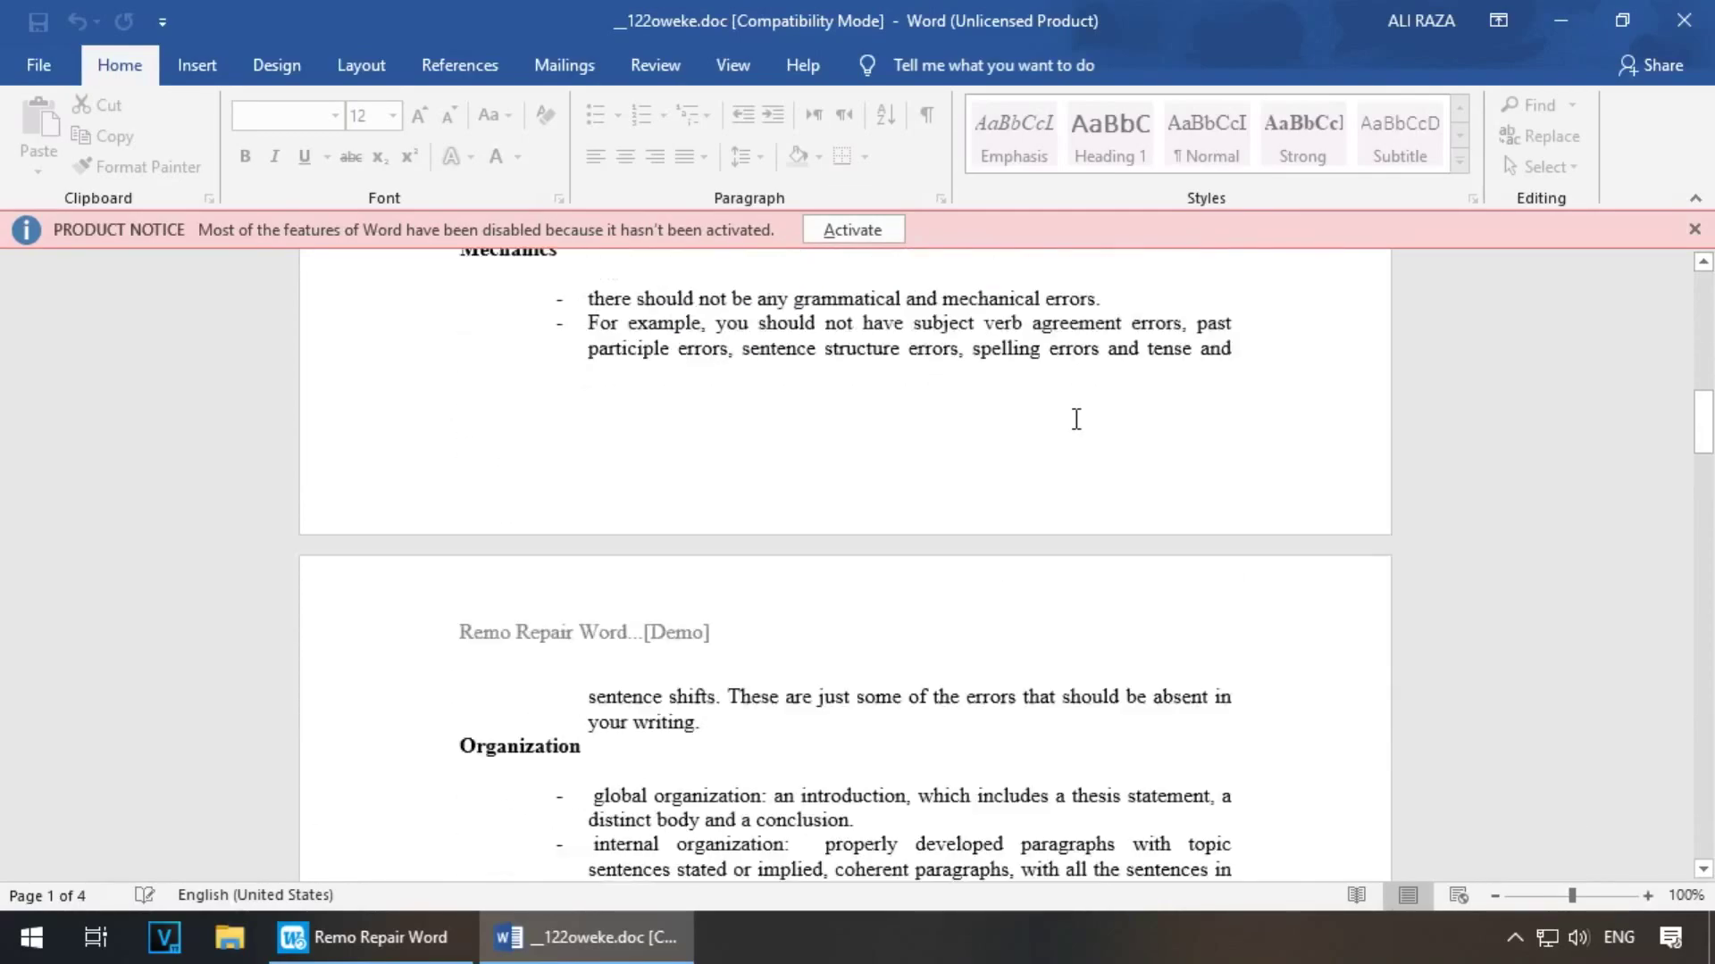
left_click_drag(1706, 514, 1614, 537)
left_click(1702, 13)
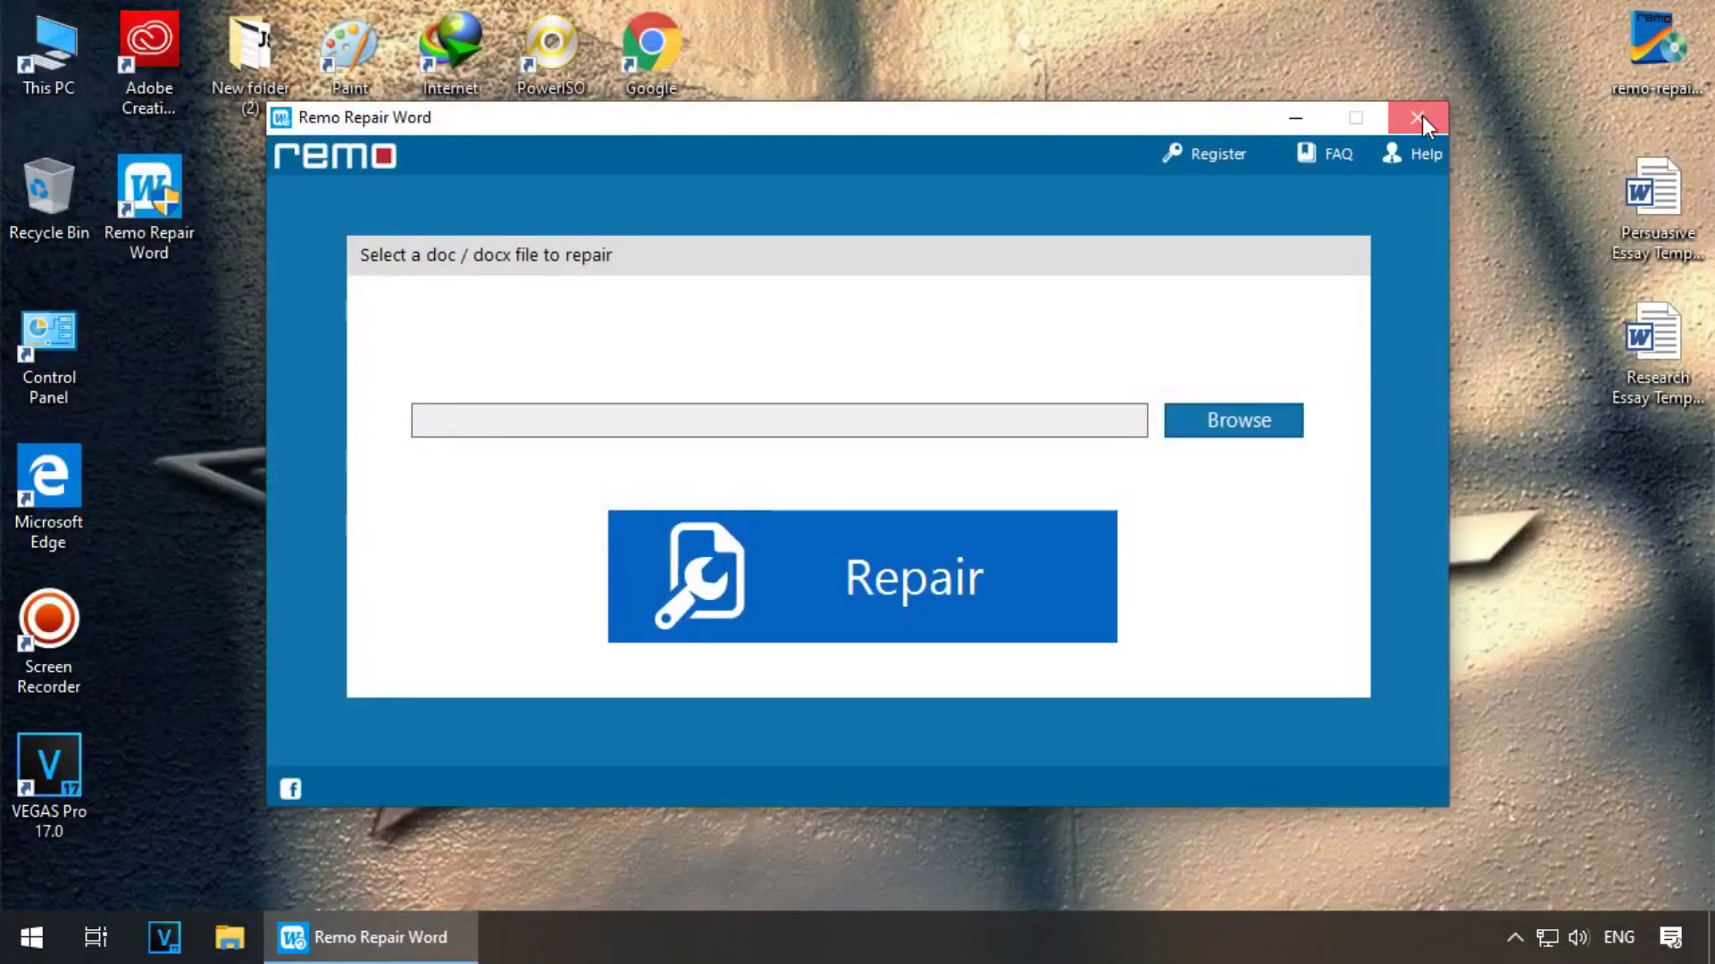
left_click(1421, 116)
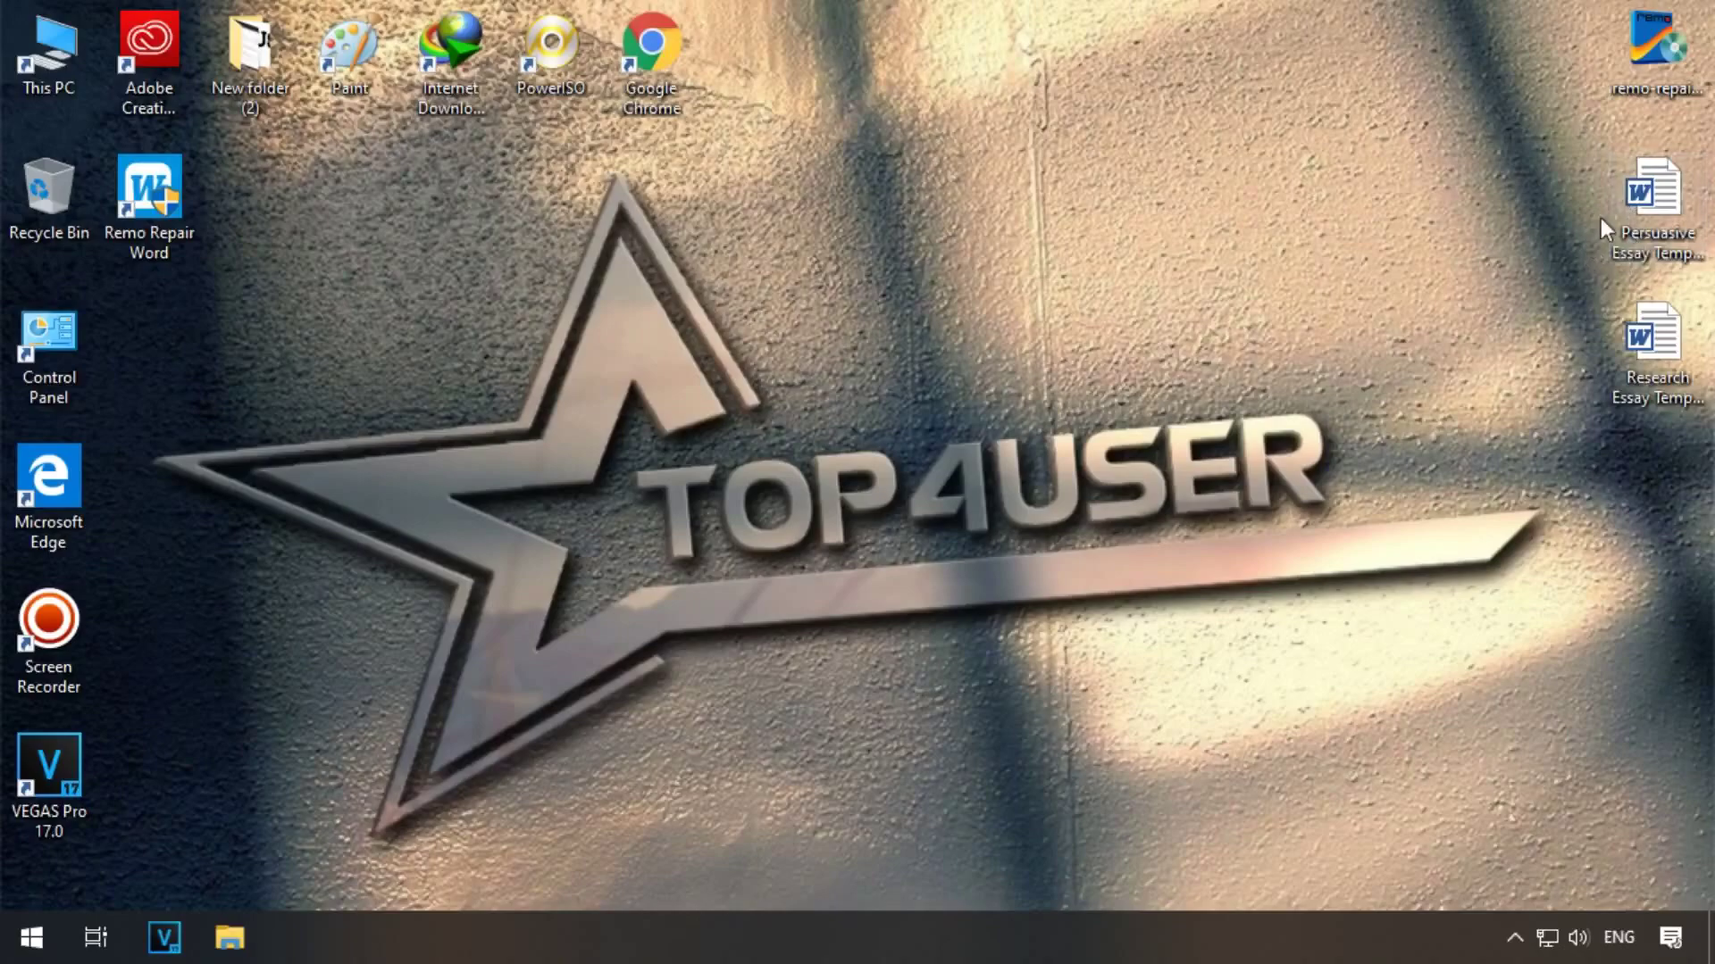
- Launch the desktop's Persuasive Essay Templatea.doc in Word, and from there open Persuasive Essay Template.doc on the Desktop with Open and Repair
double_click(1662, 205)
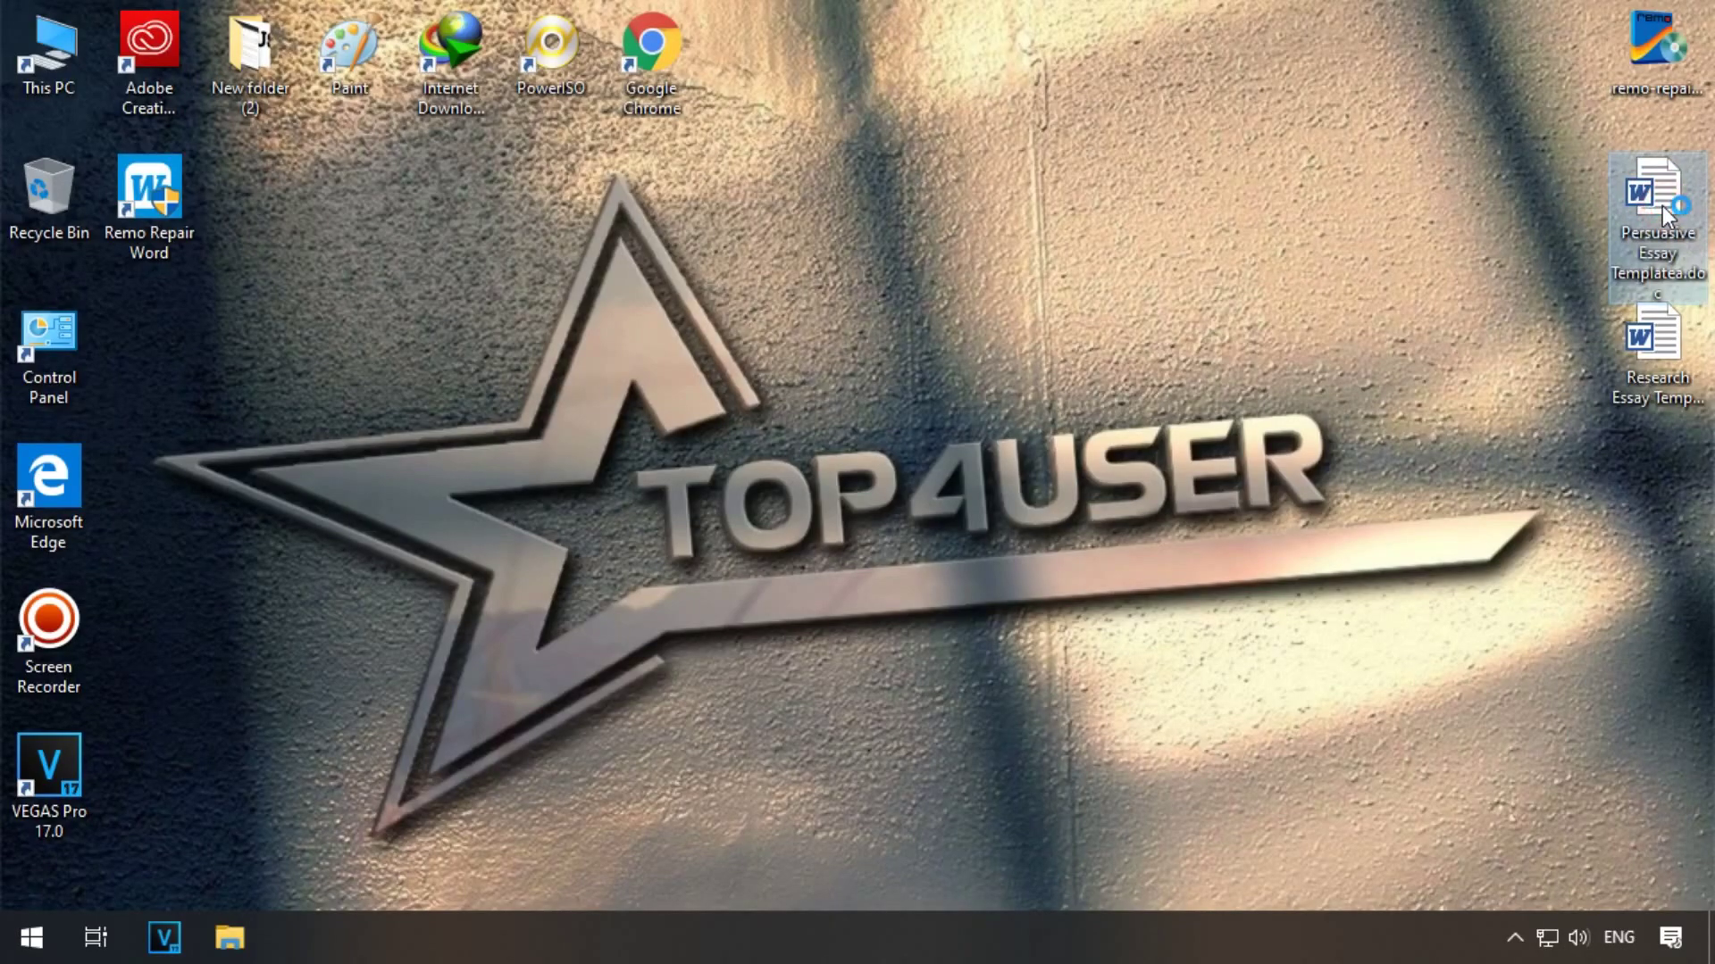
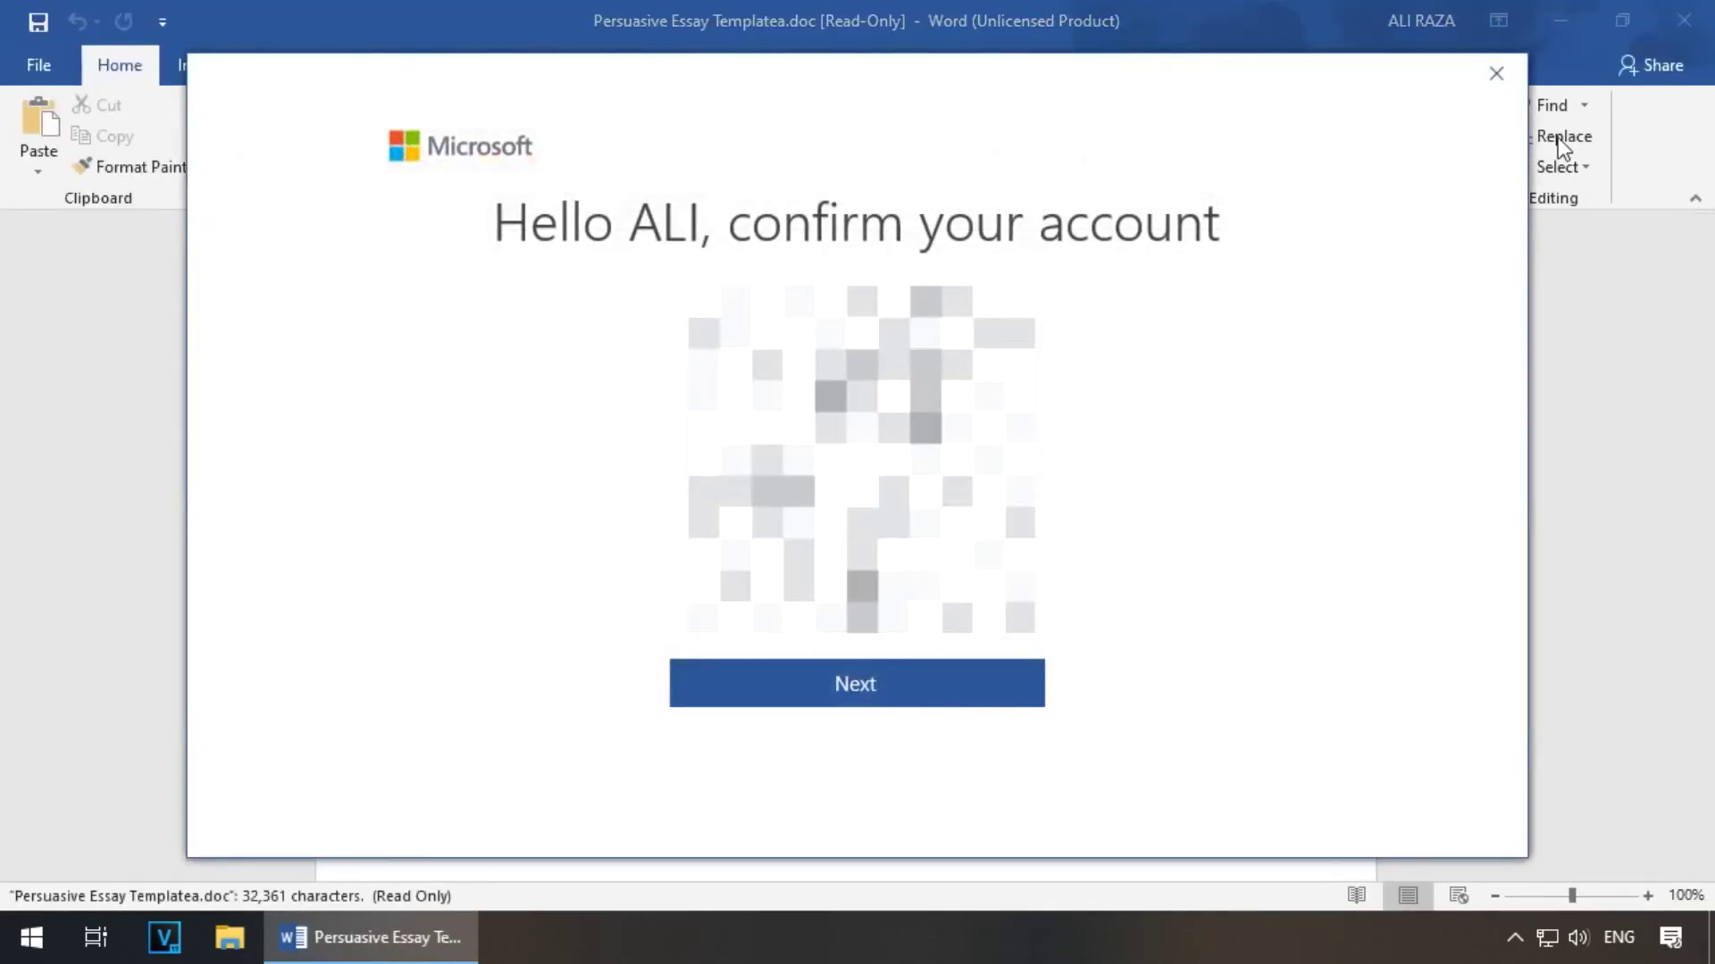
left_click(1513, 77)
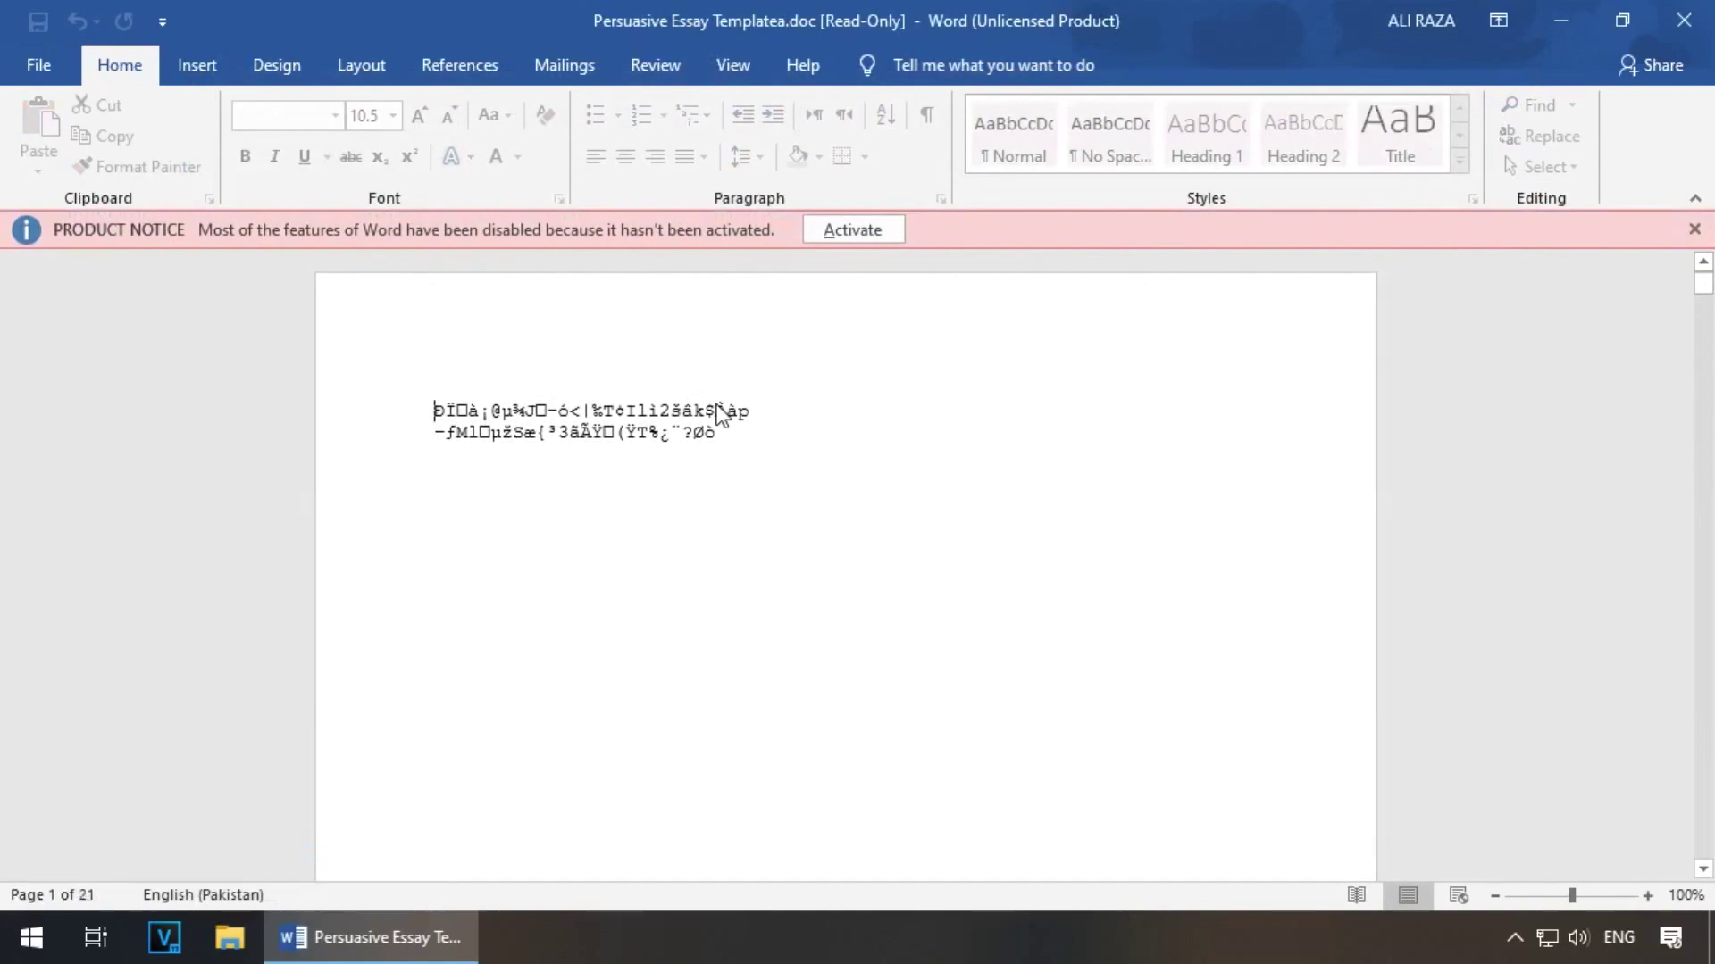
left_click(36, 59)
left_click(77, 229)
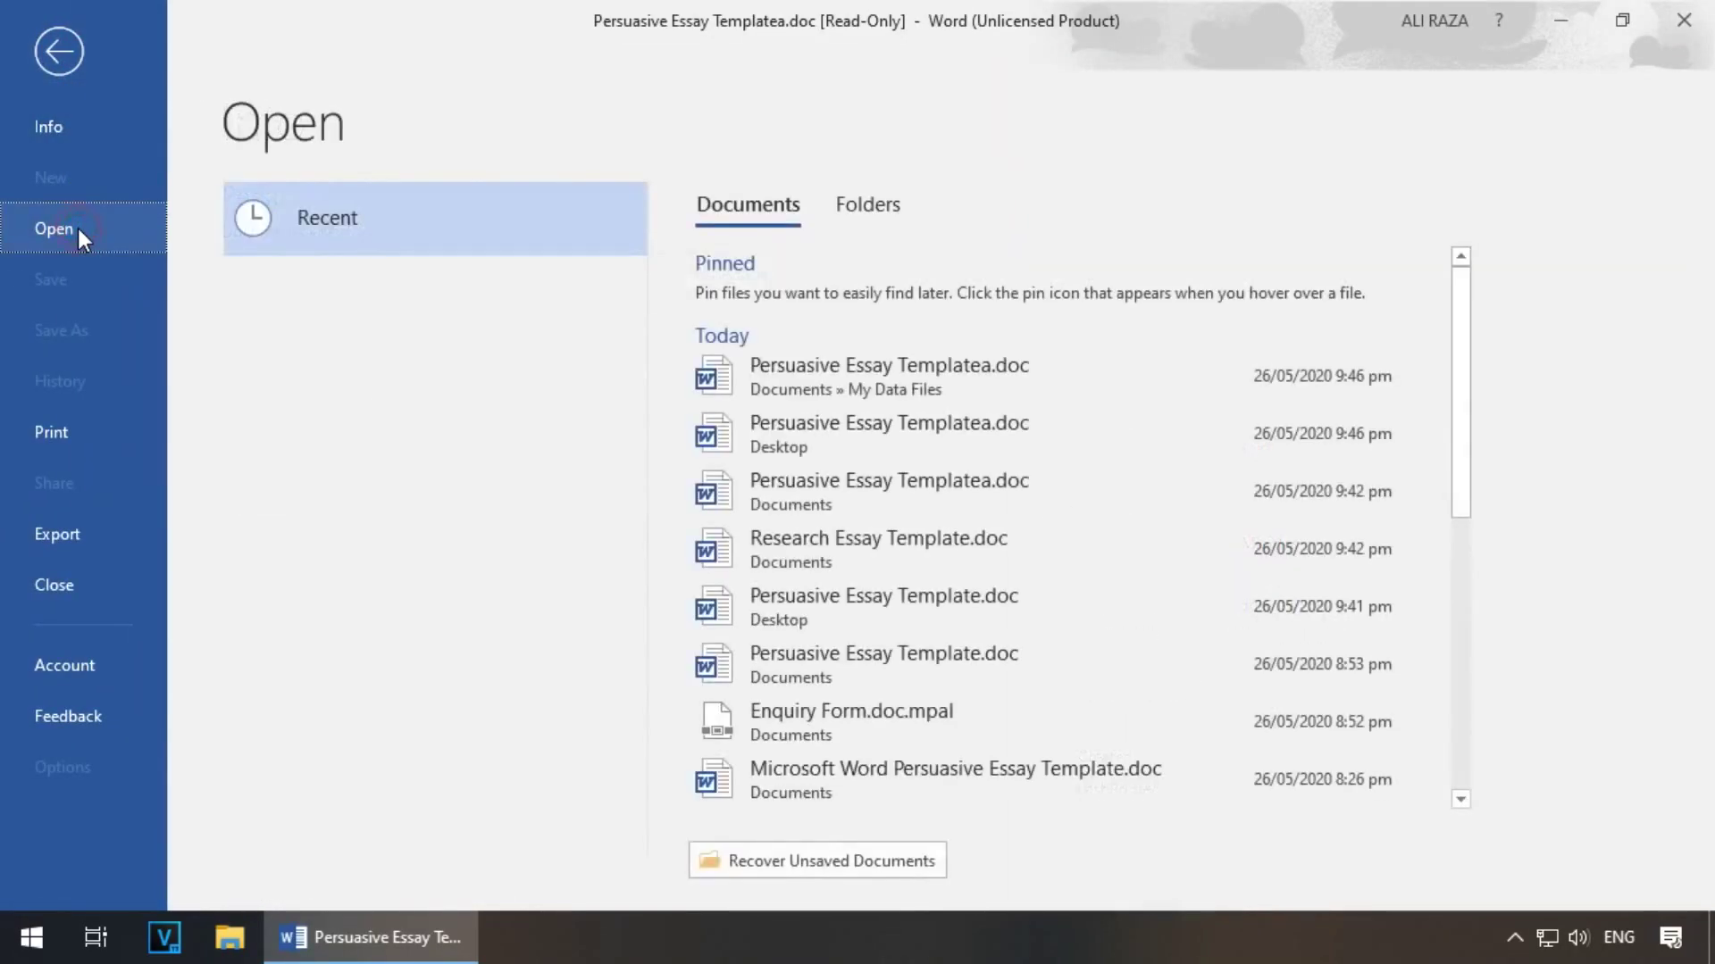
left_click(311, 516)
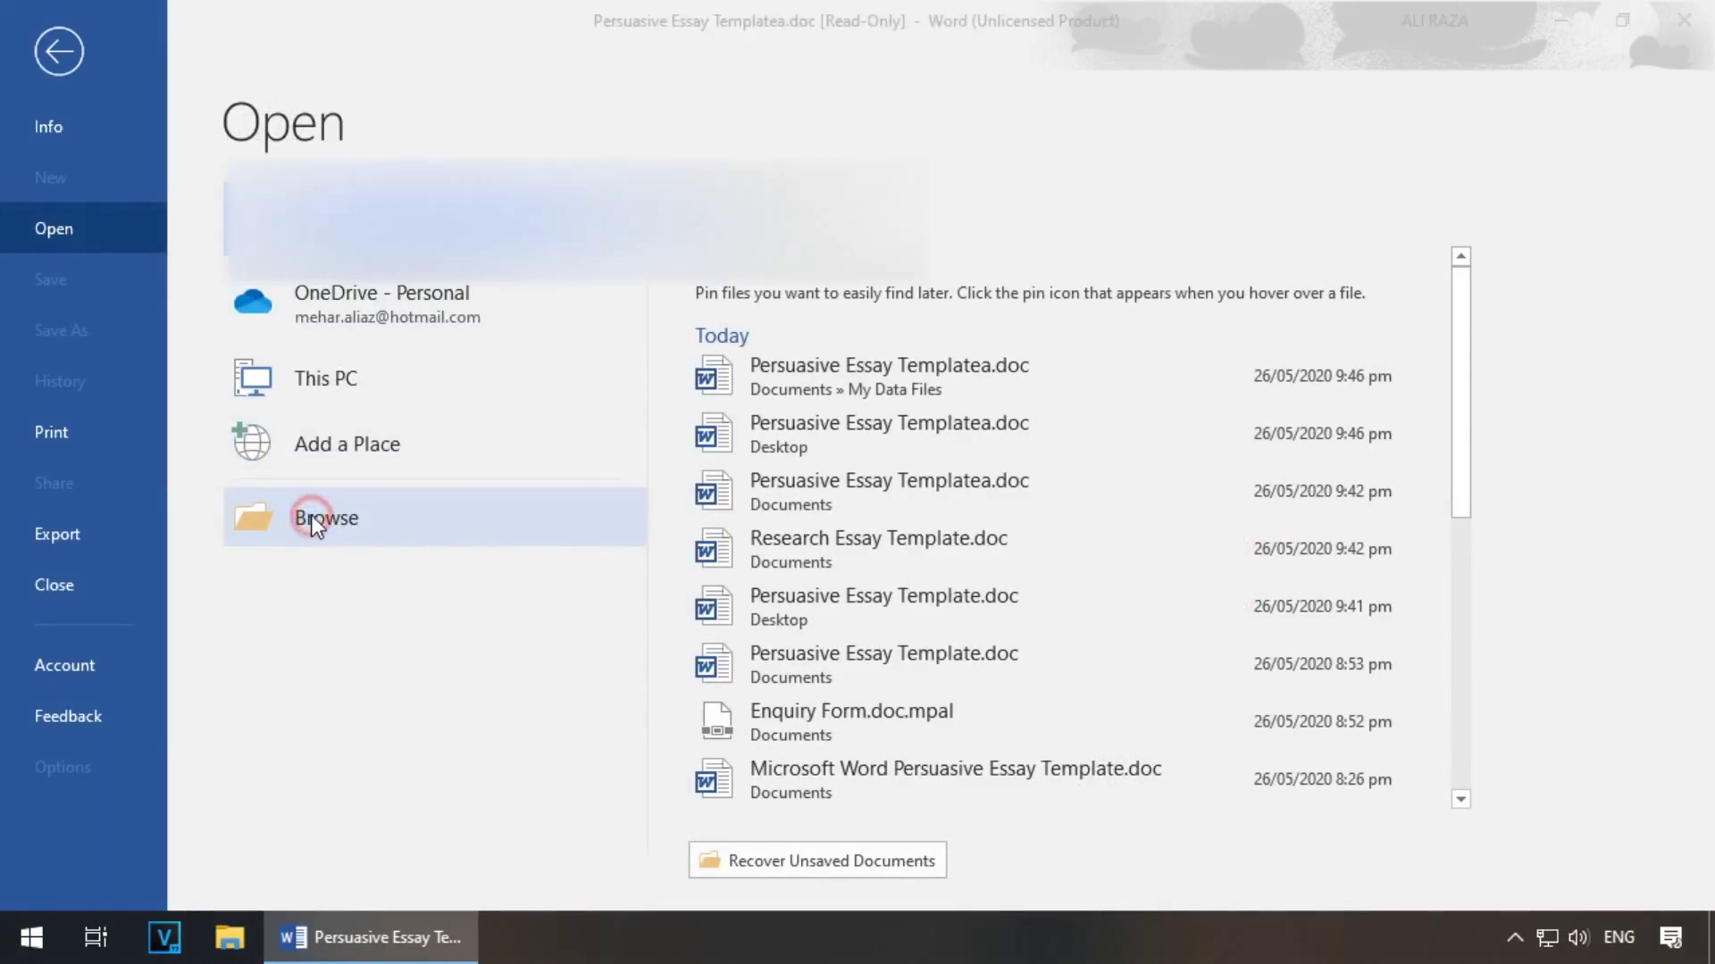
left_click(105, 229)
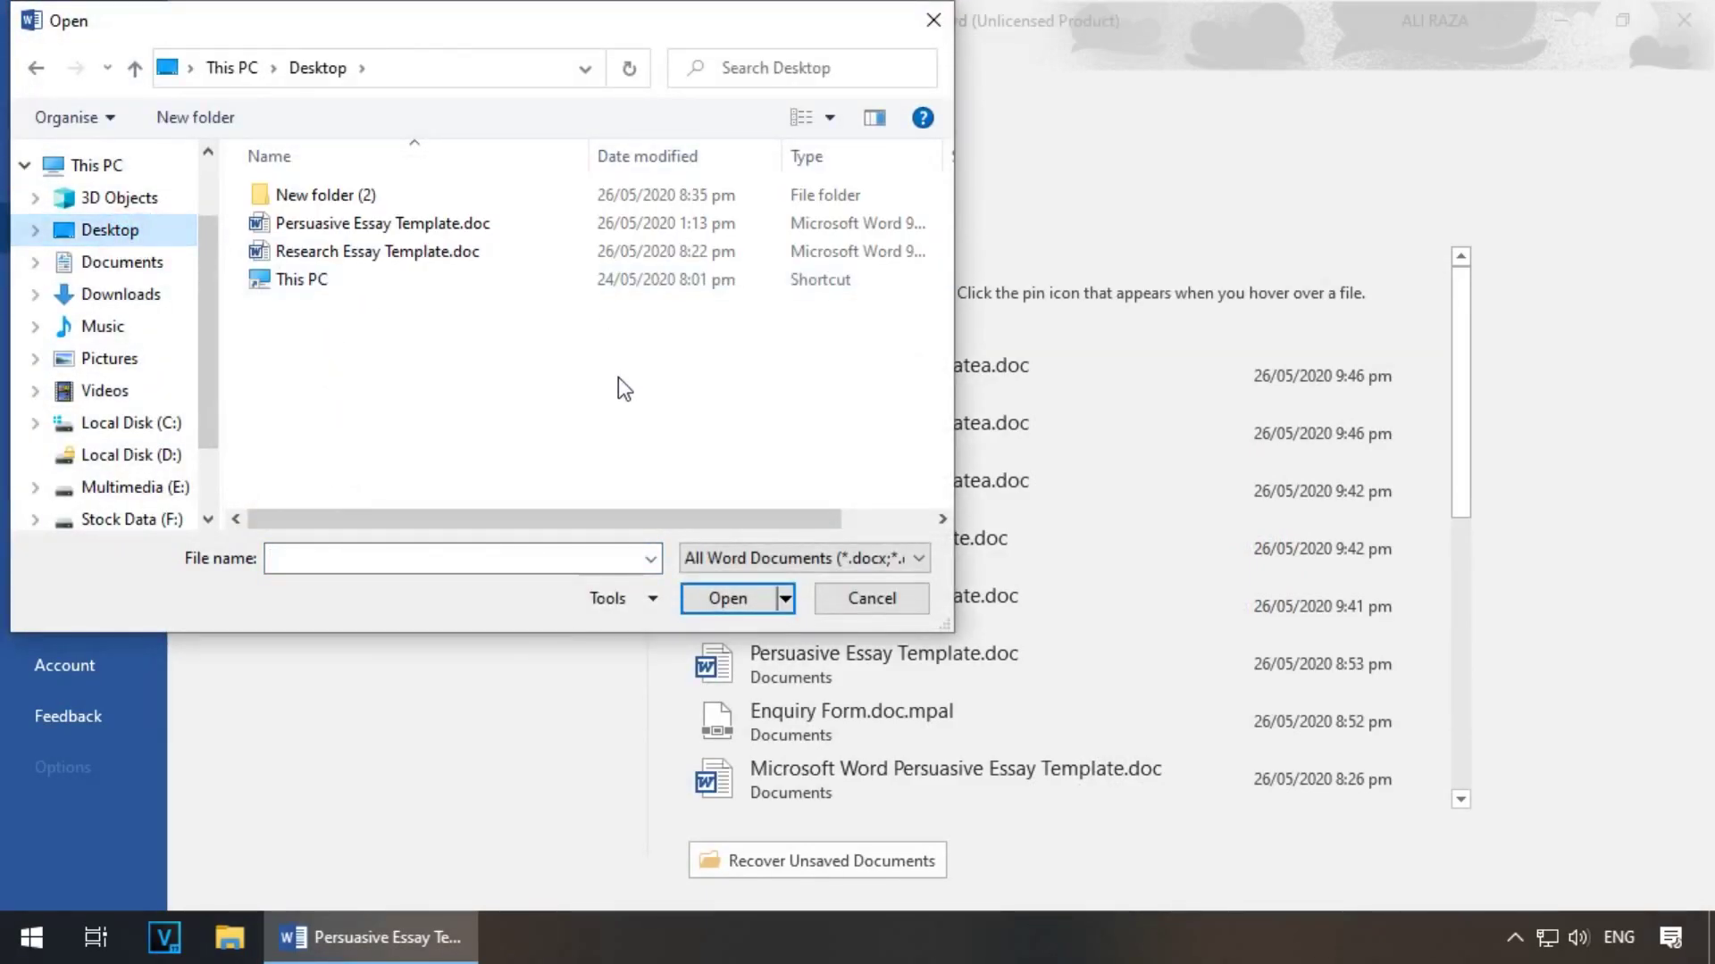
left_click(388, 223)
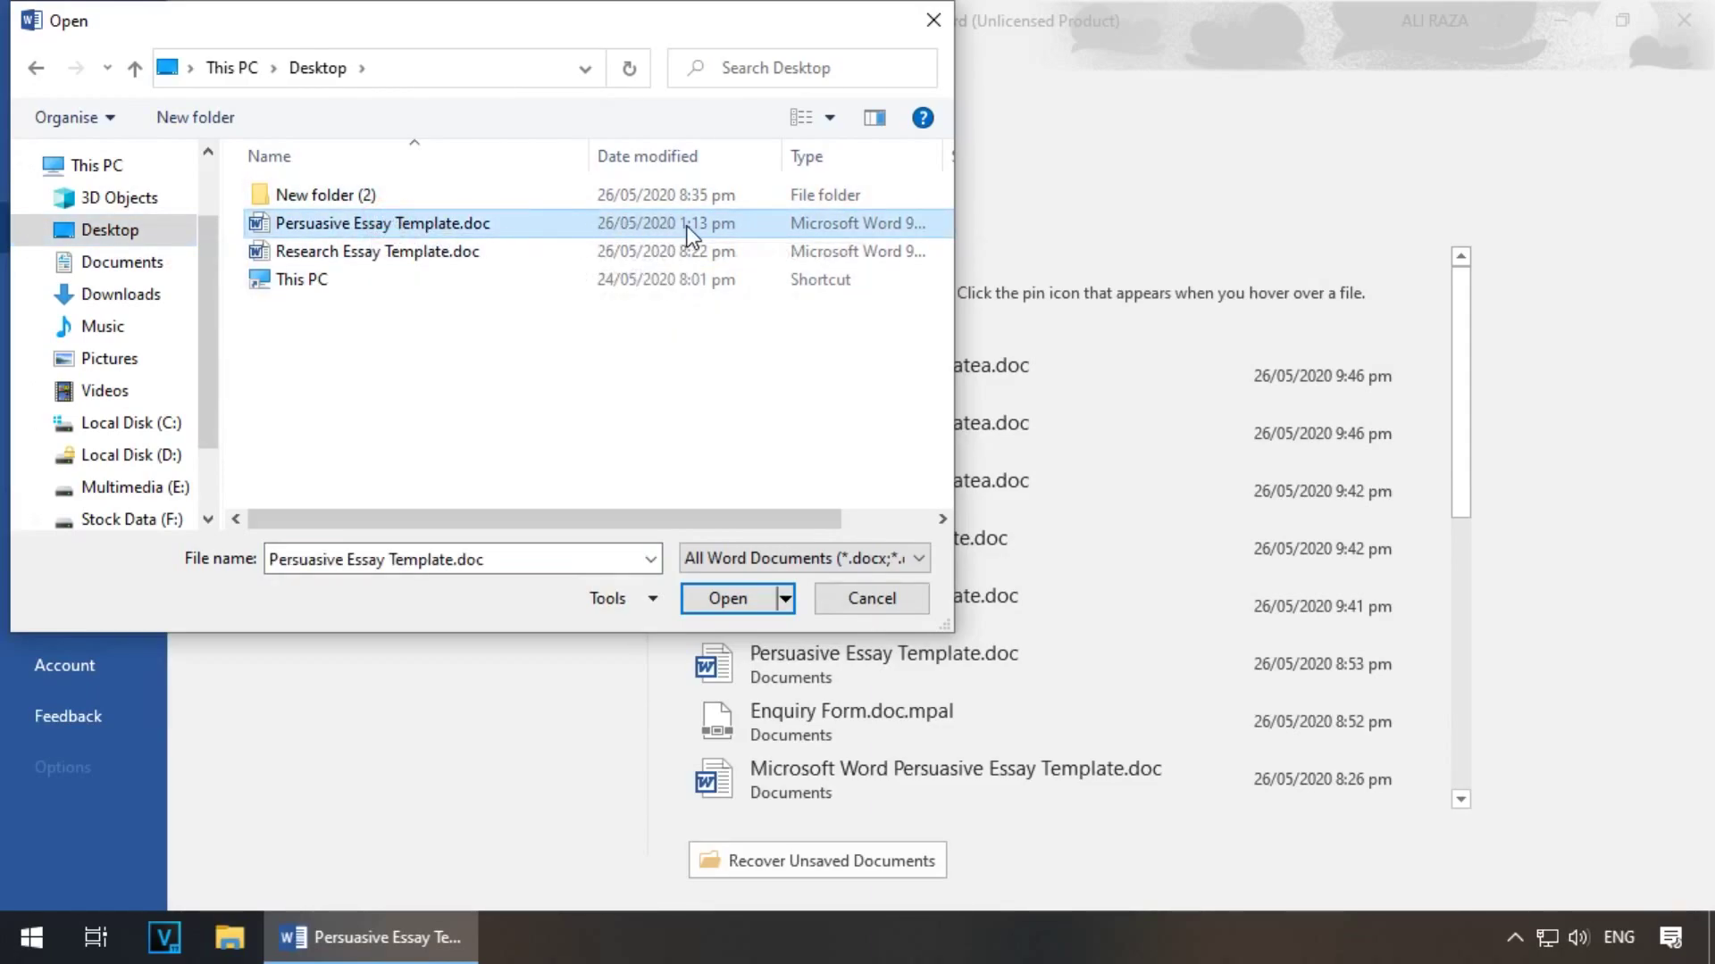
left_click(784, 598)
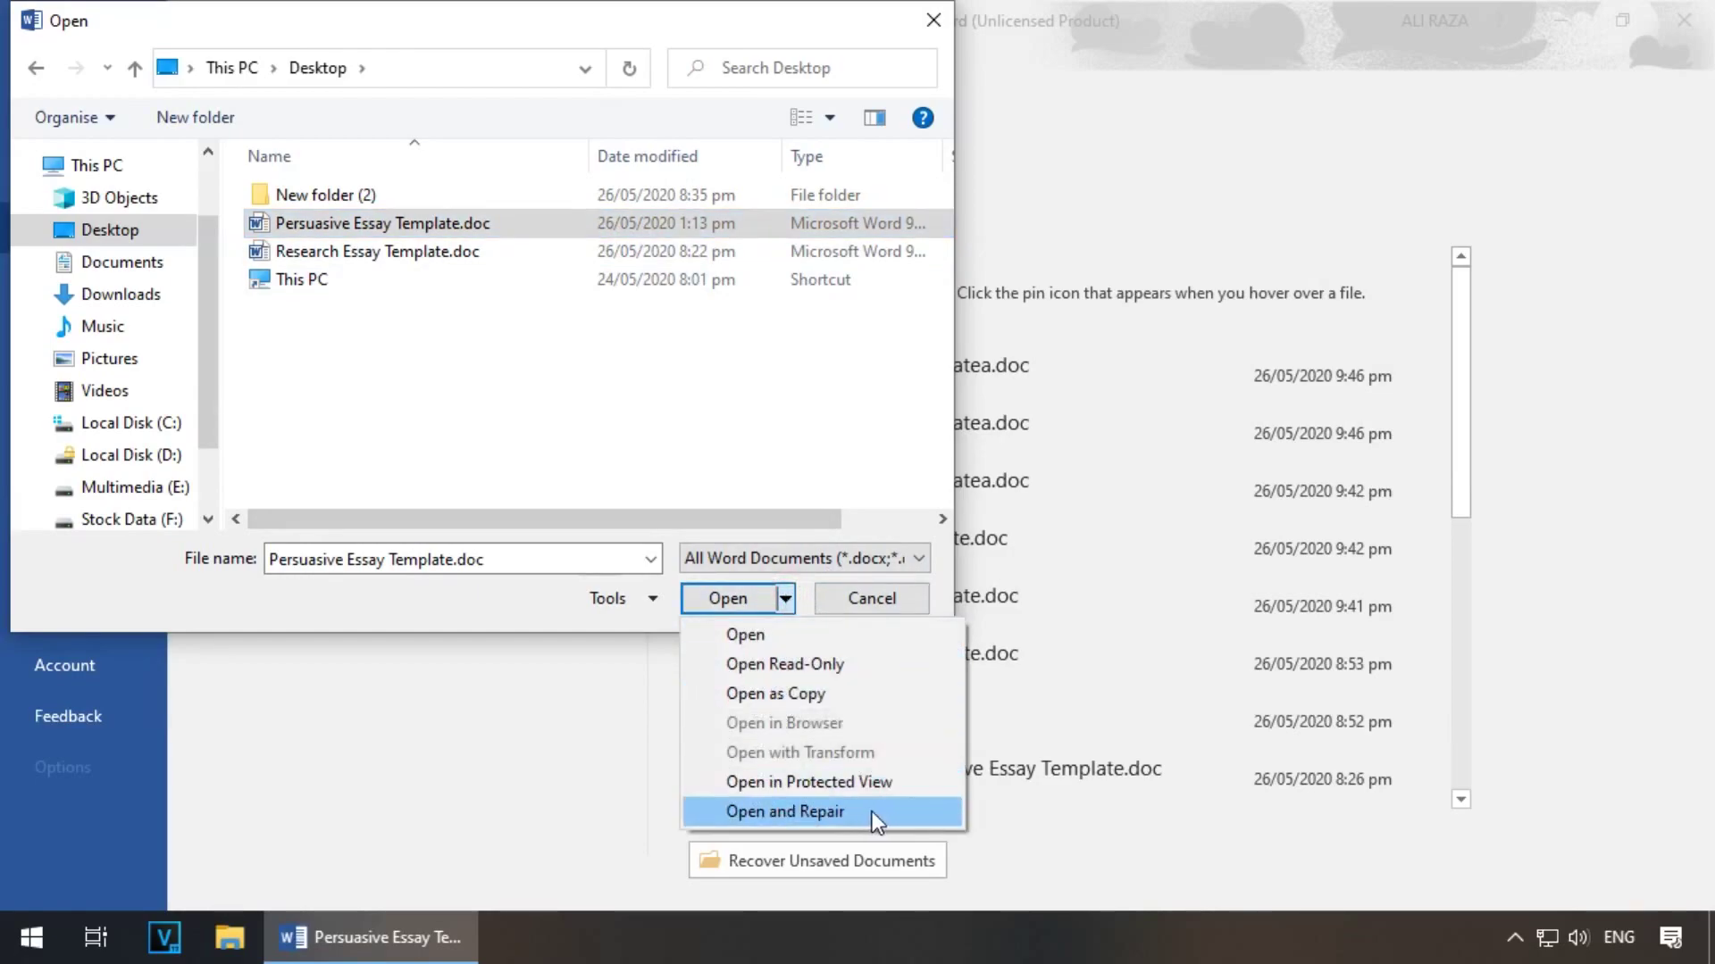
left_click(792, 812)
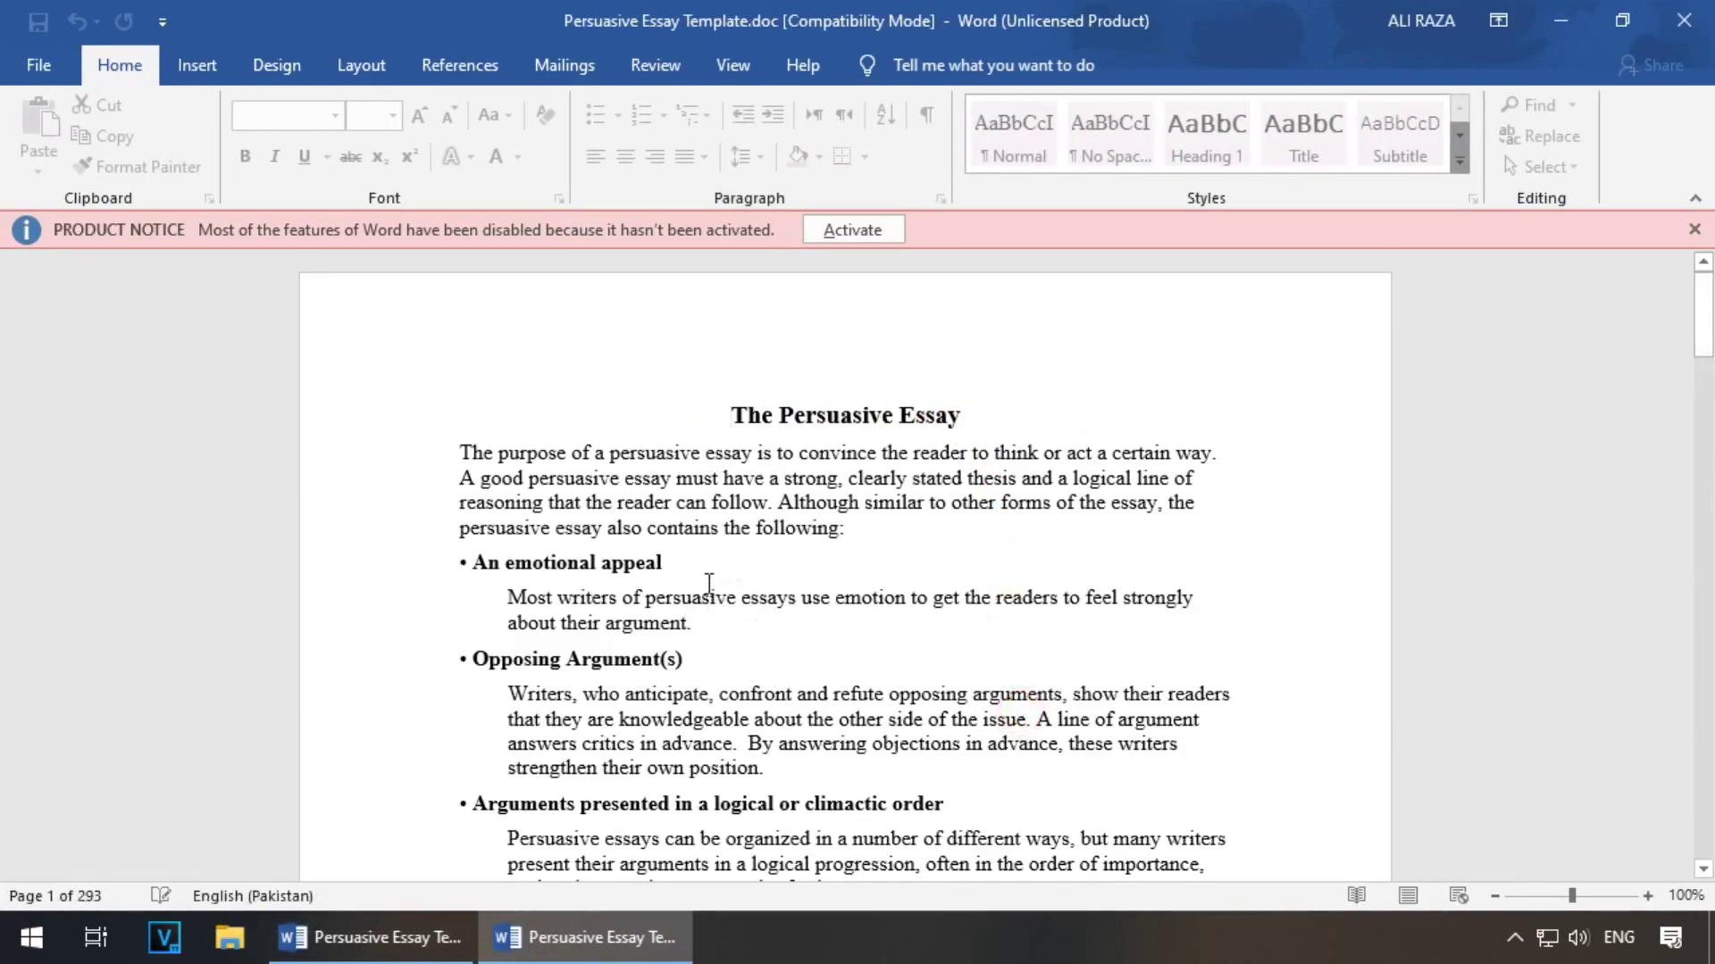
- Read through the repaired Persuasive Essay Template.doc and close both open persuasive essay documents
scroll(712, 576, "down", 10)
scroll(712, 576, "down", 10)
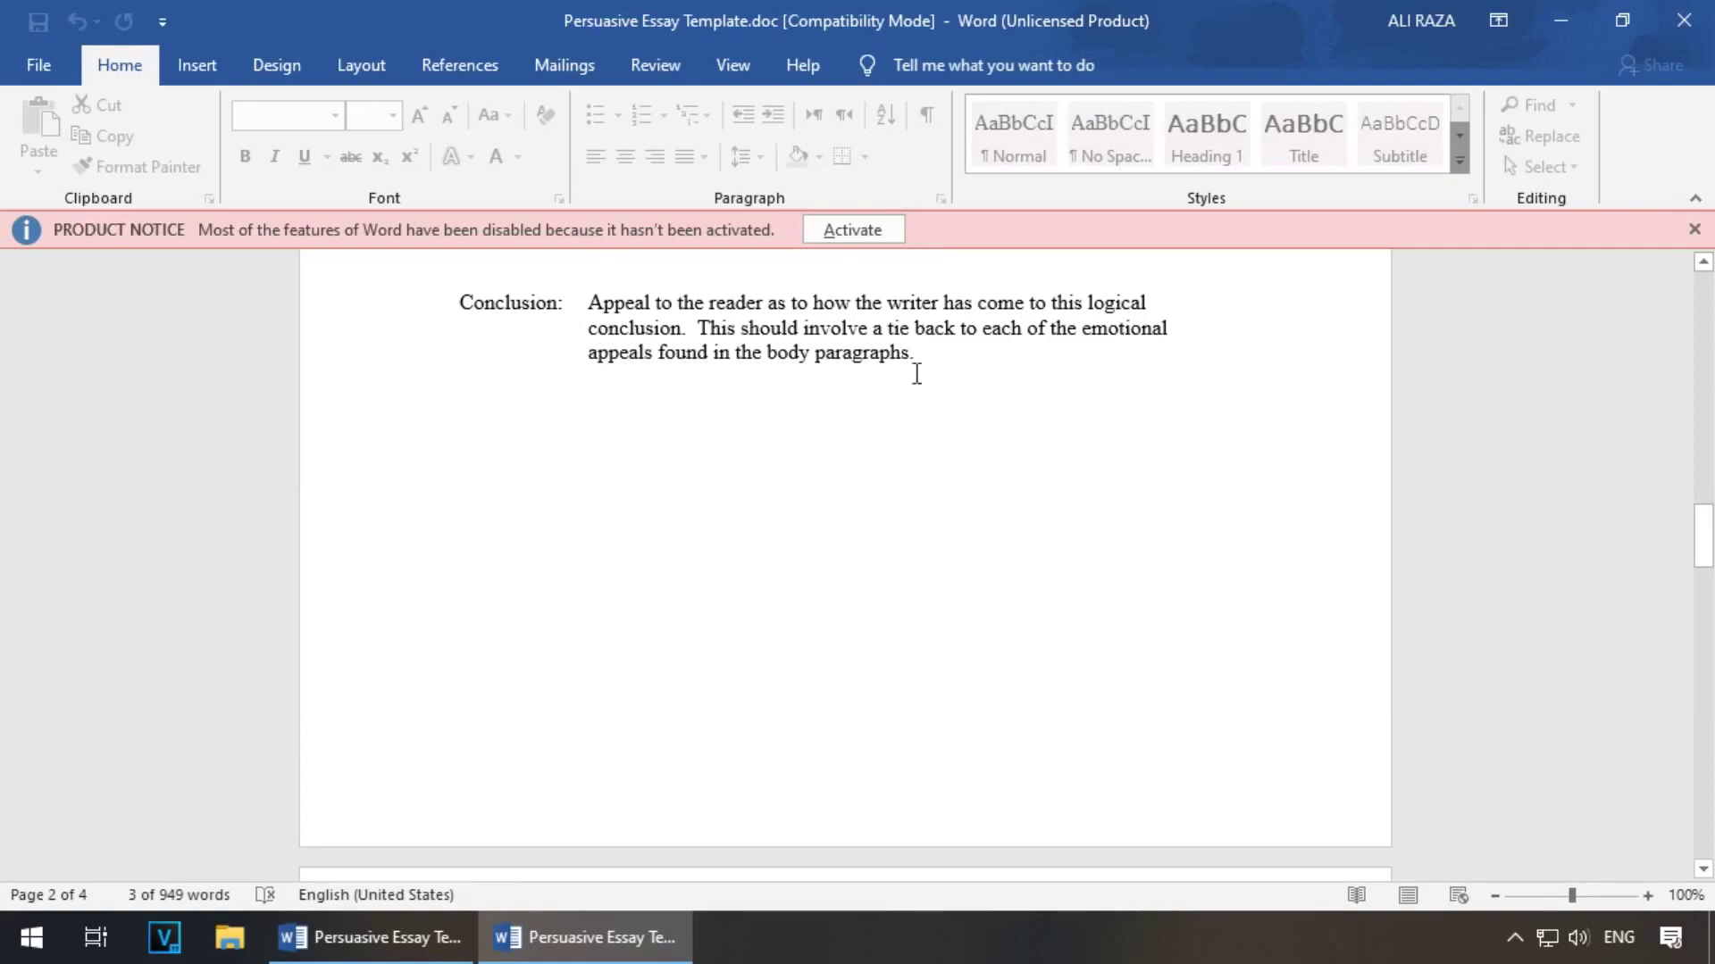
left_click(1697, 11)
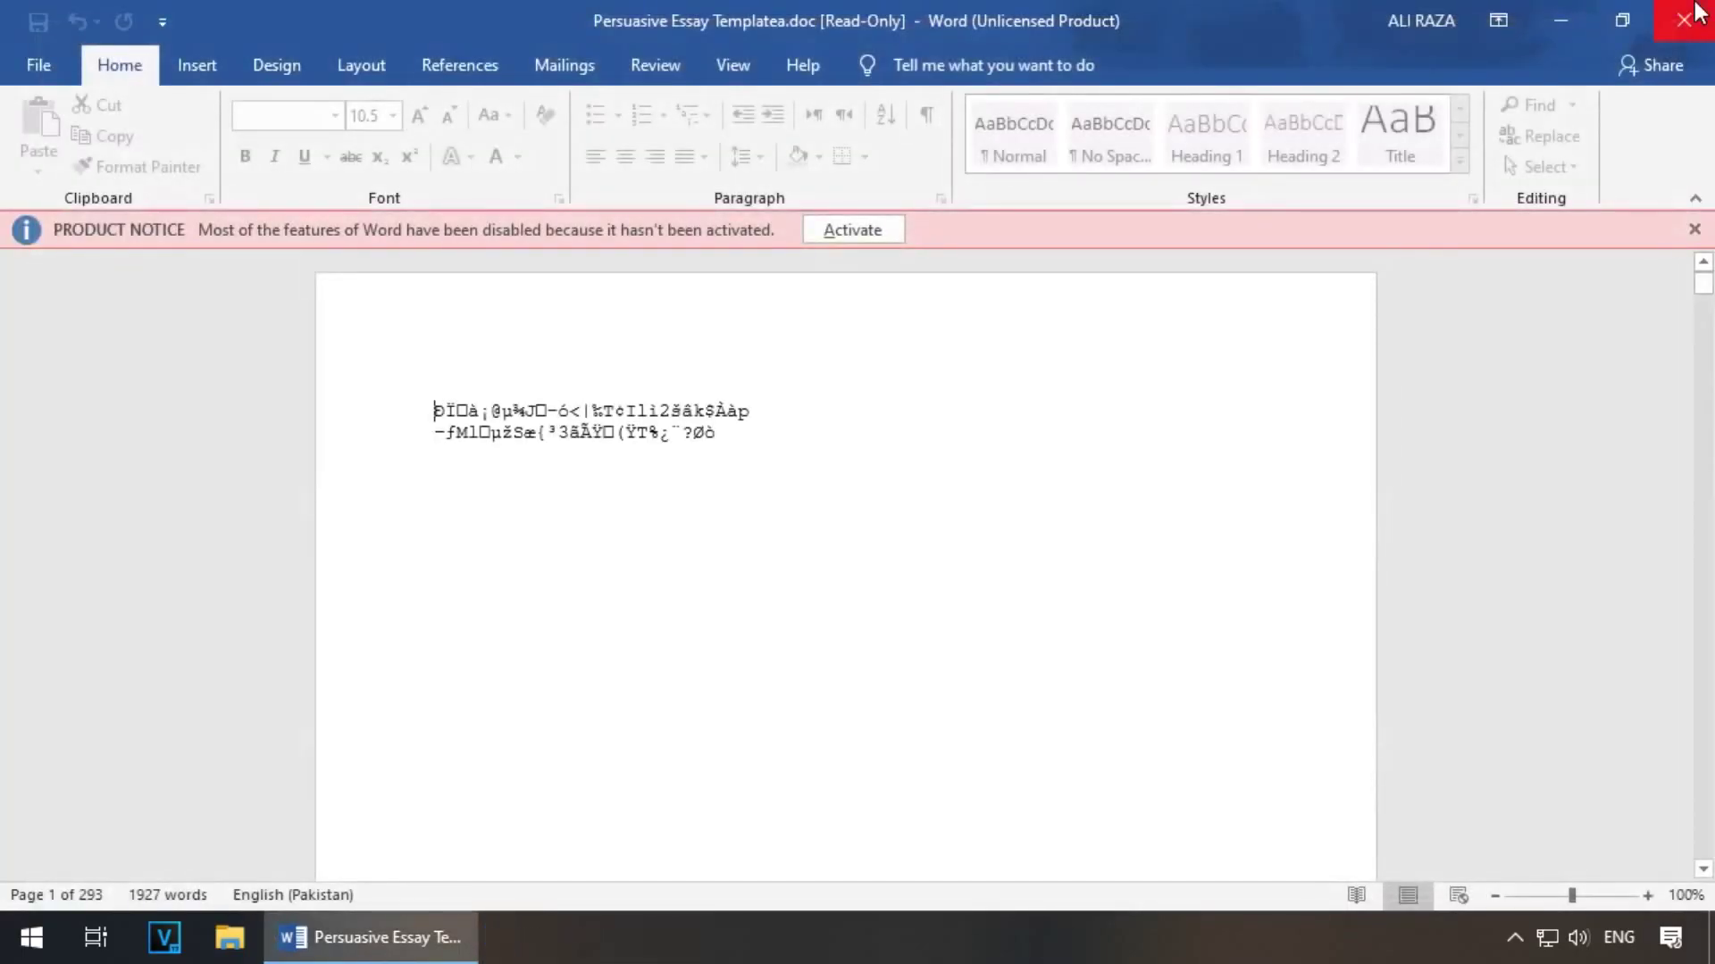
left_click(1696, 11)
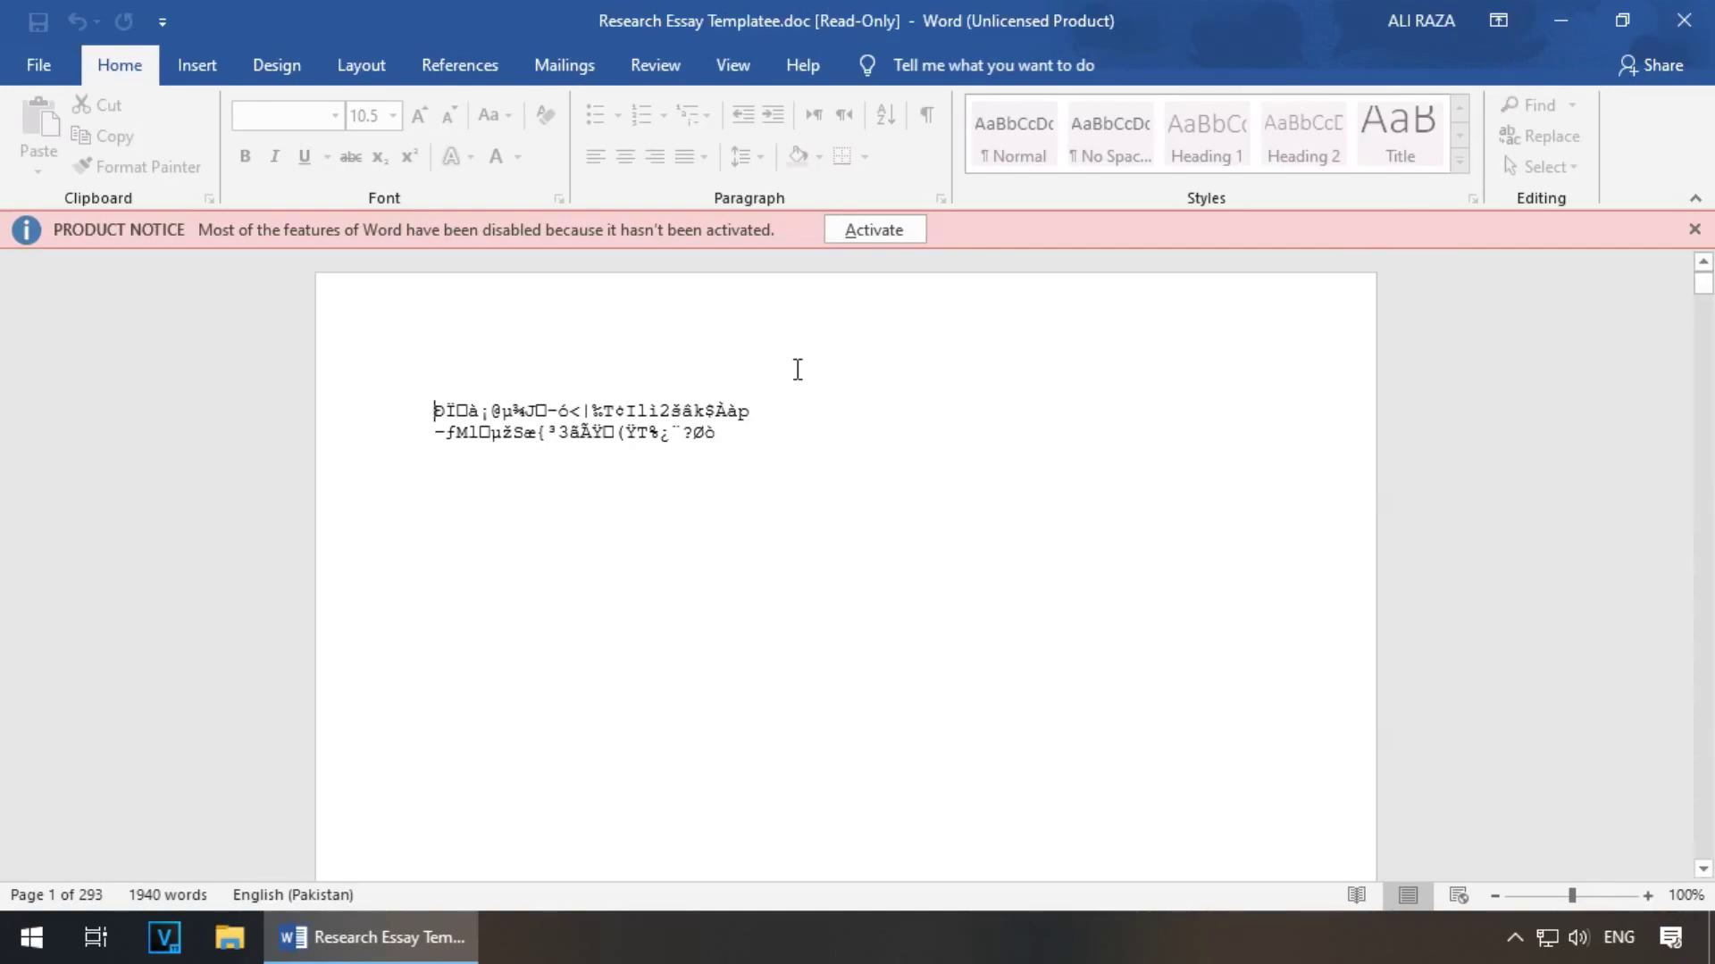
- Open Research Essay Template.doc from the Desktop folder with Word's Open and Repair option
left_click(46, 61)
left_click(24, 226)
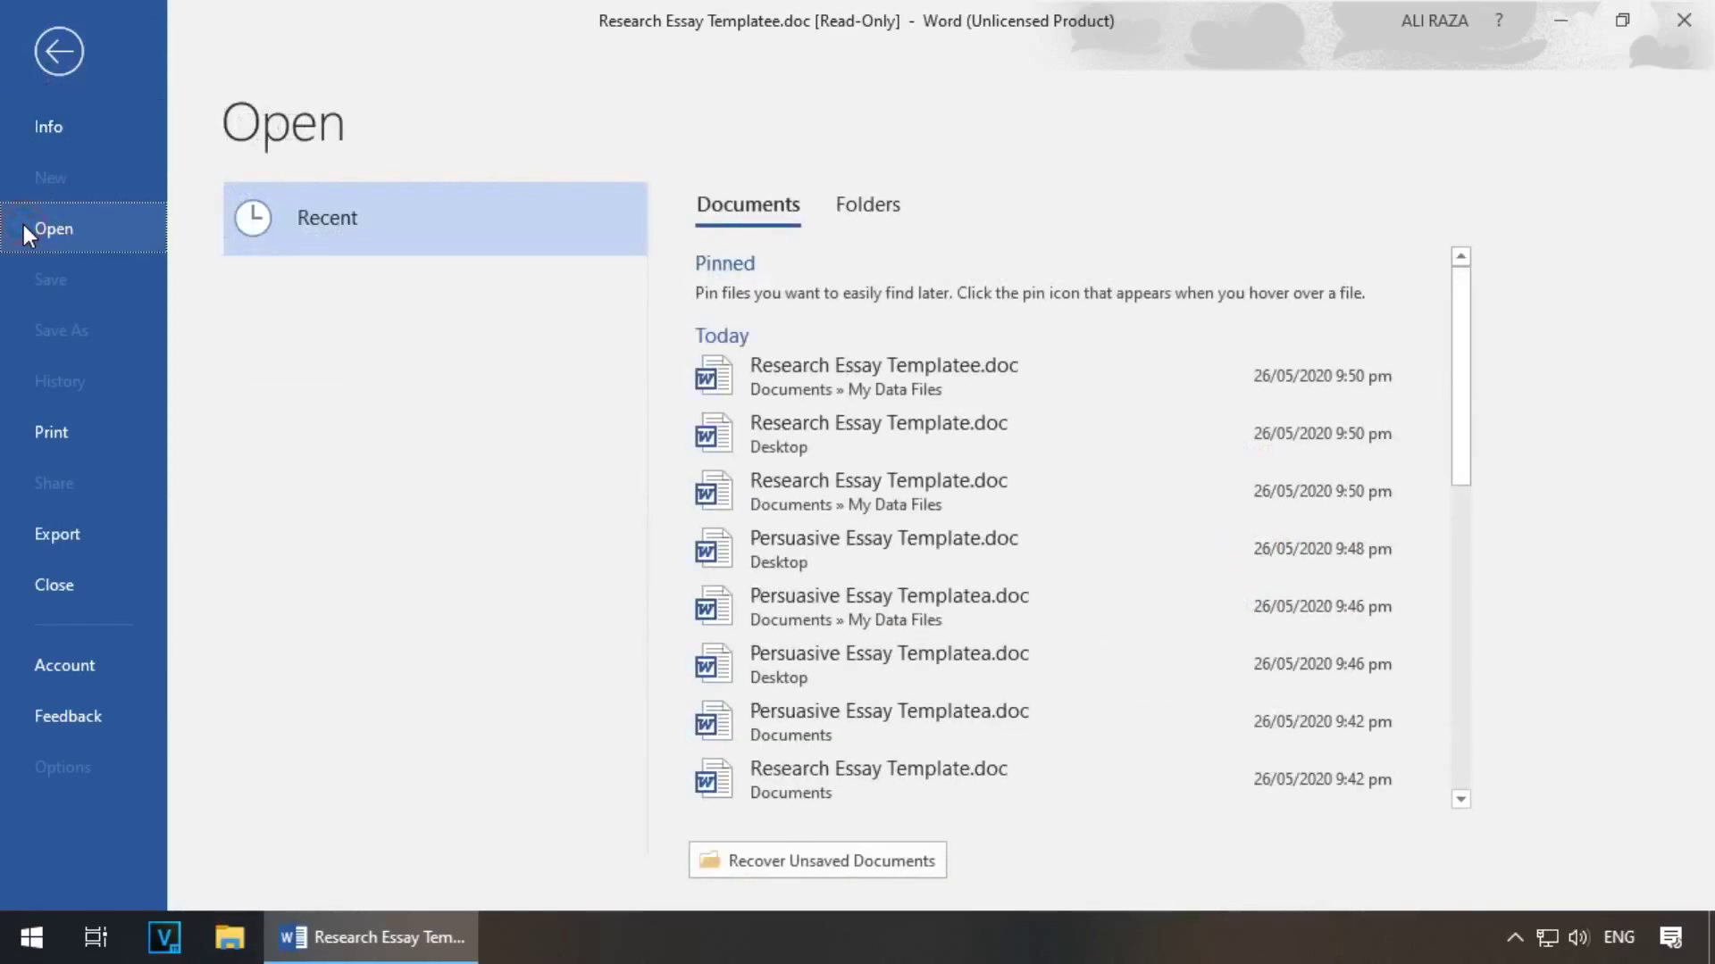
left_click(410, 509)
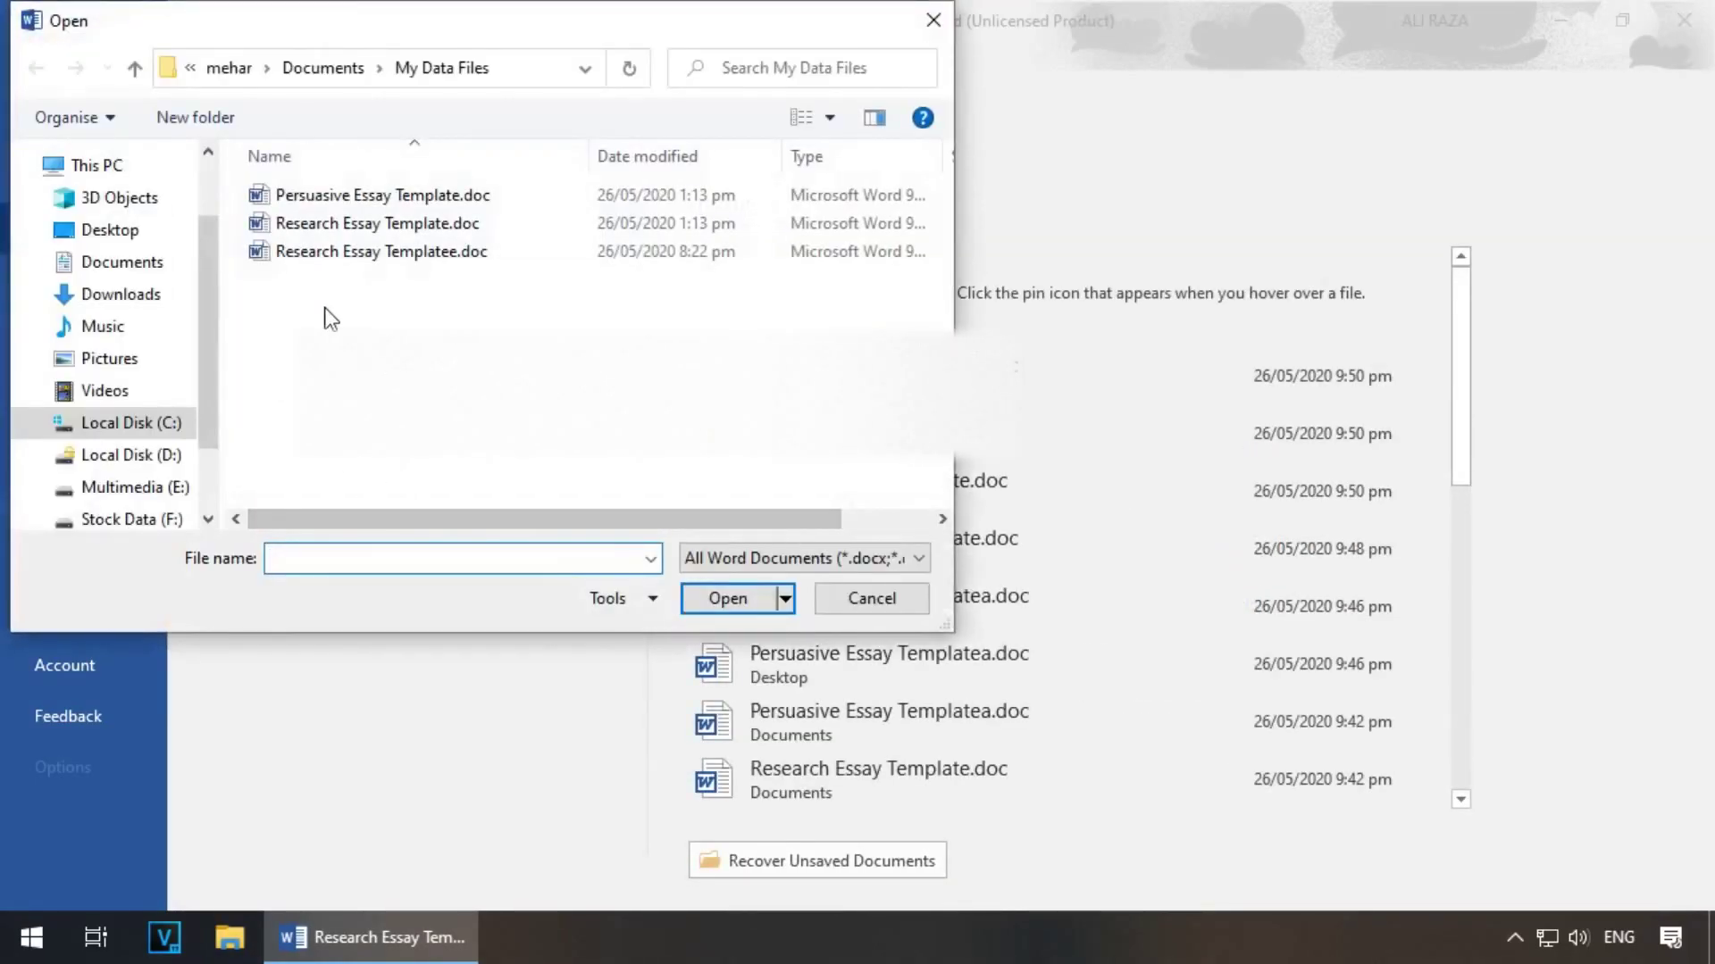
left_click(114, 231)
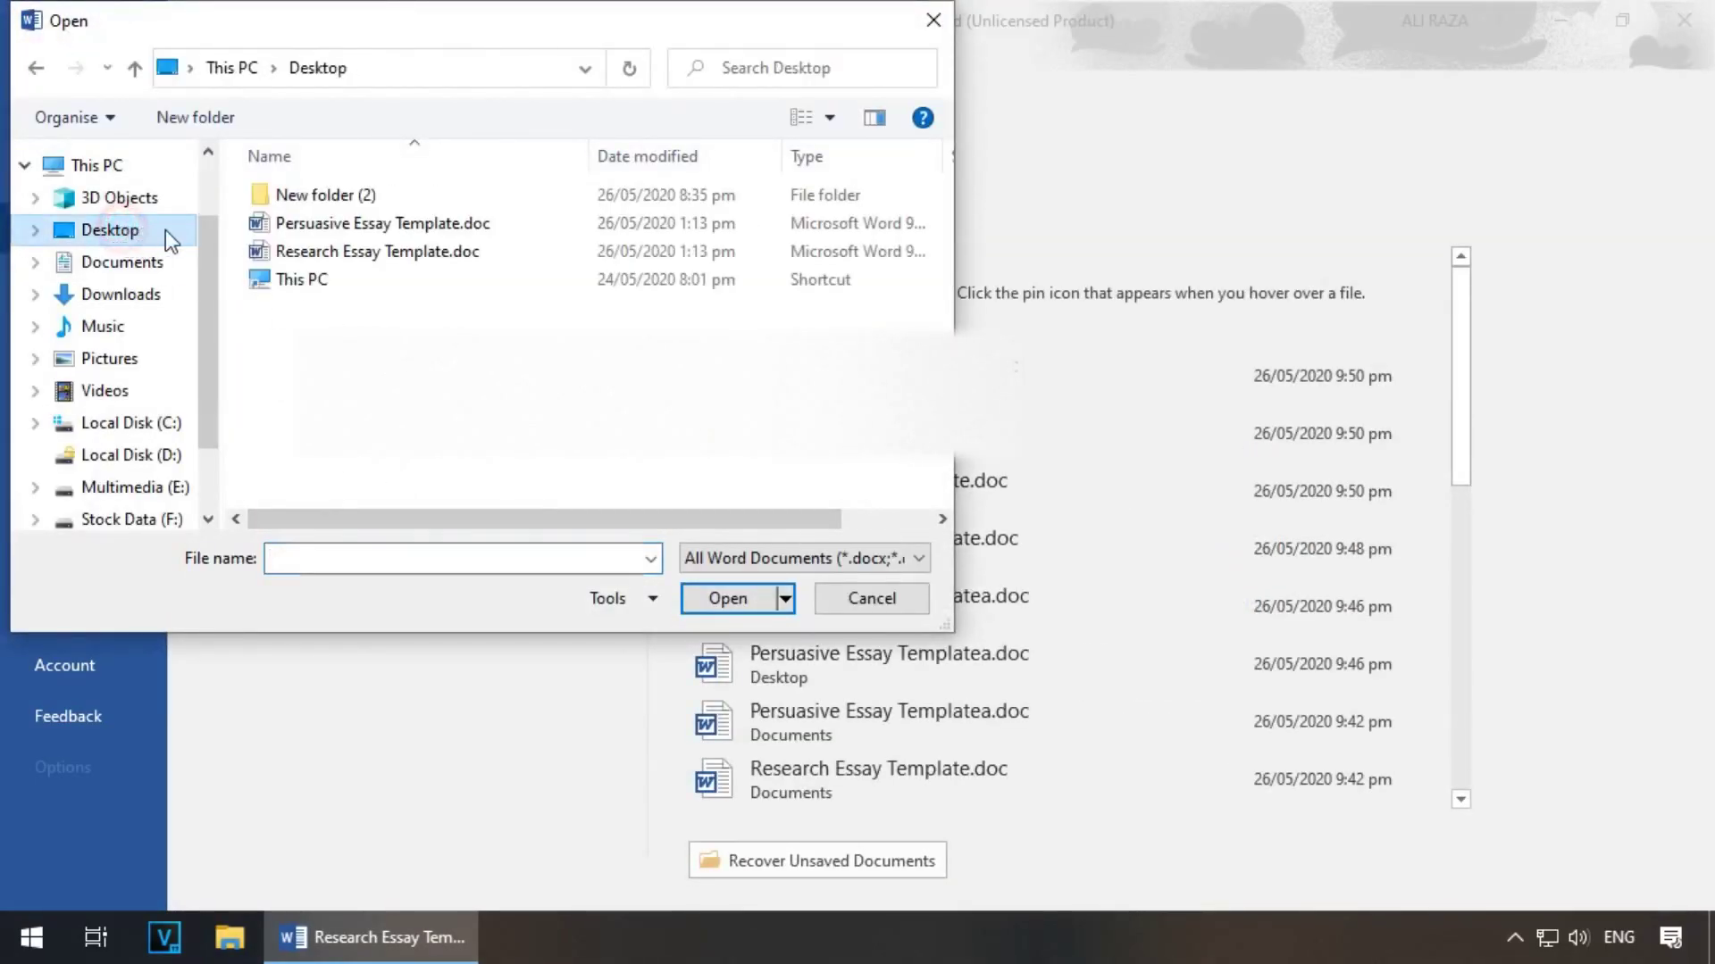
left_click(459, 254)
left_click(784, 600)
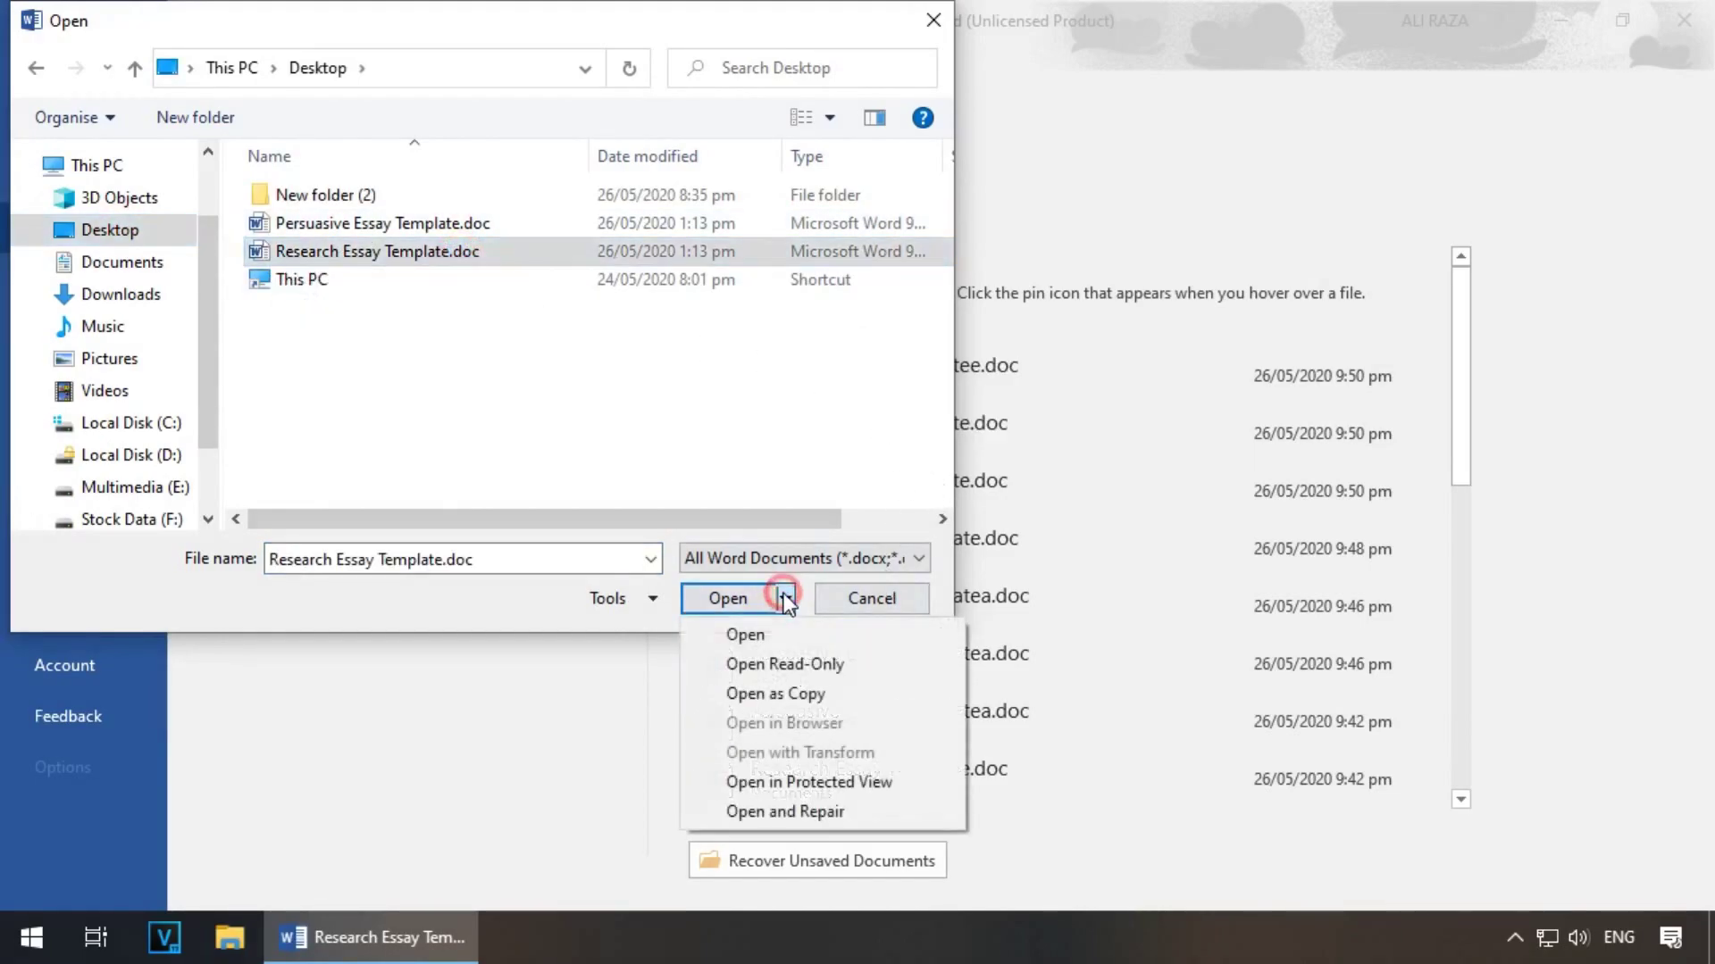
left_click(823, 811)
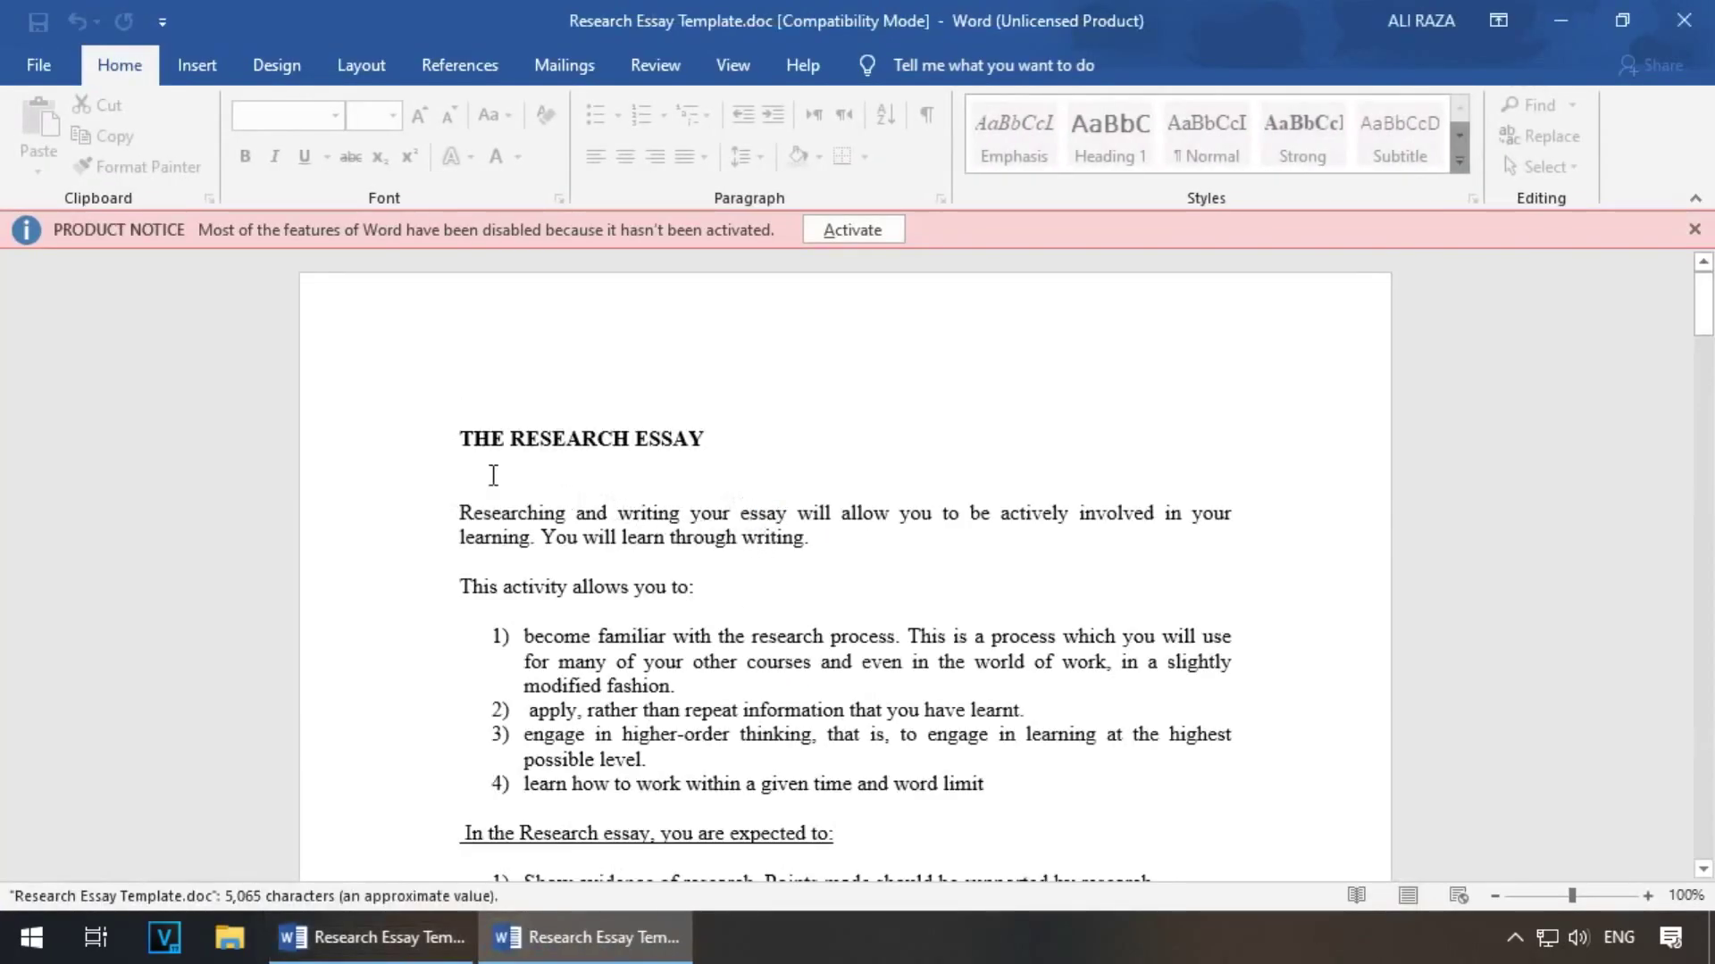
- Examine the repaired research essay, highlighting its opening section and reading through the following pages
left_click_drag(459, 437, 1129, 828)
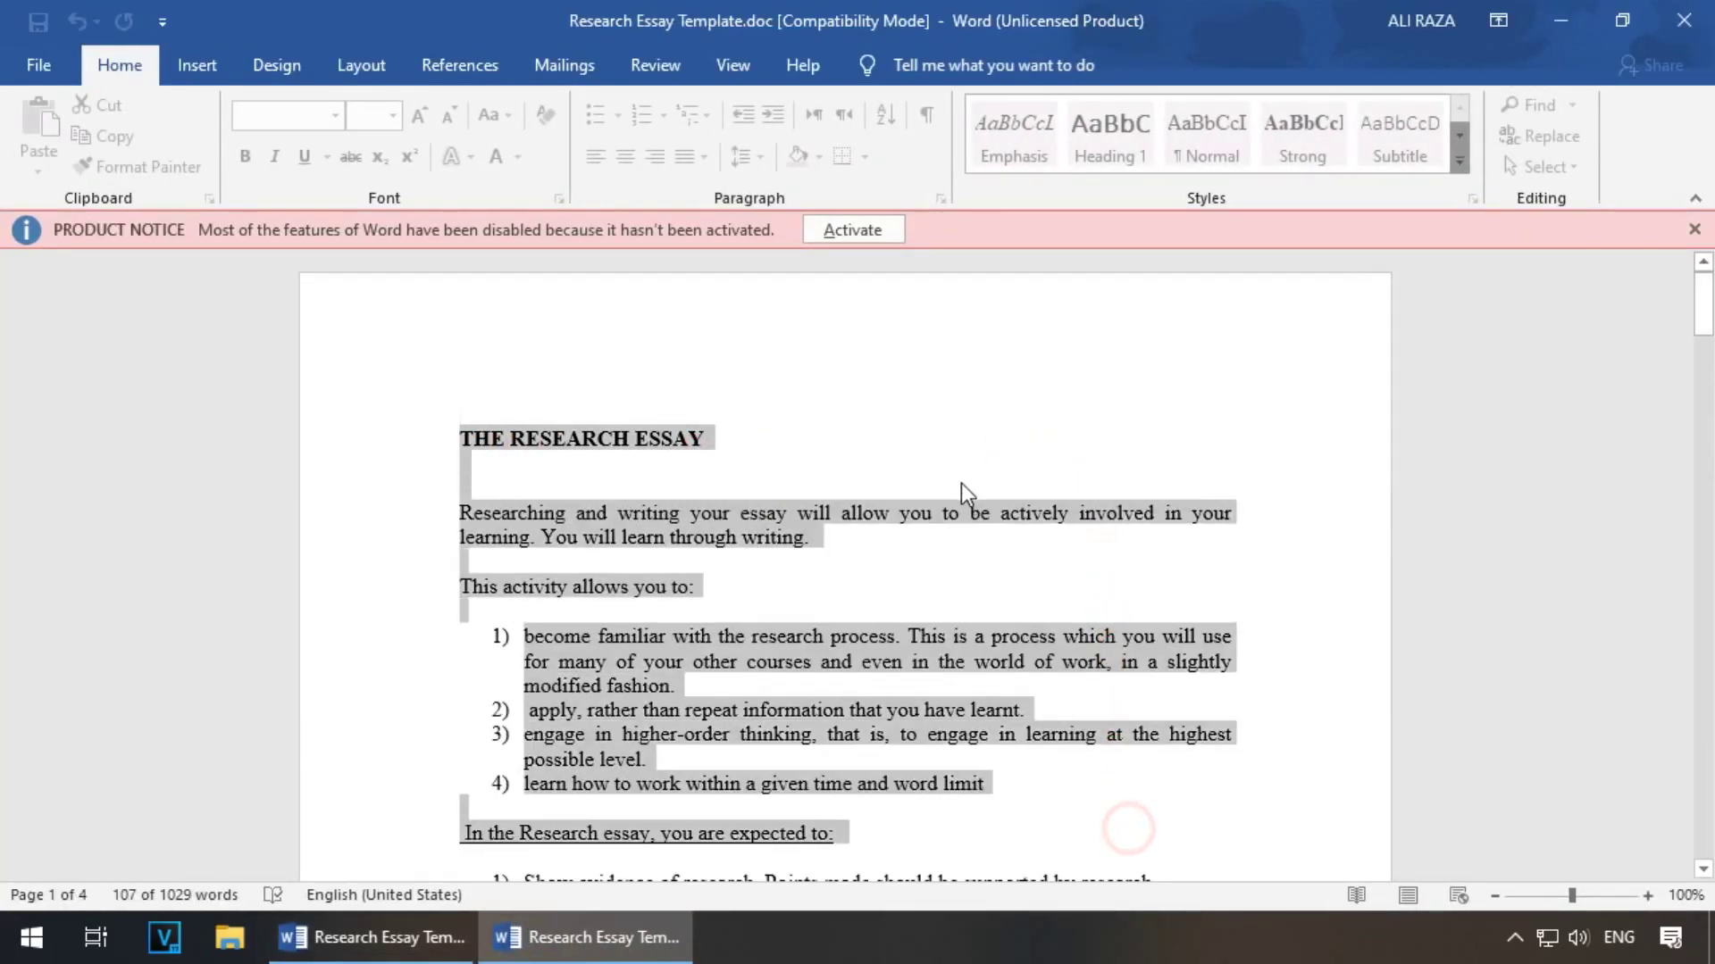
scroll(960, 485, "down", 20)
scroll(961, 471, "down", 8)
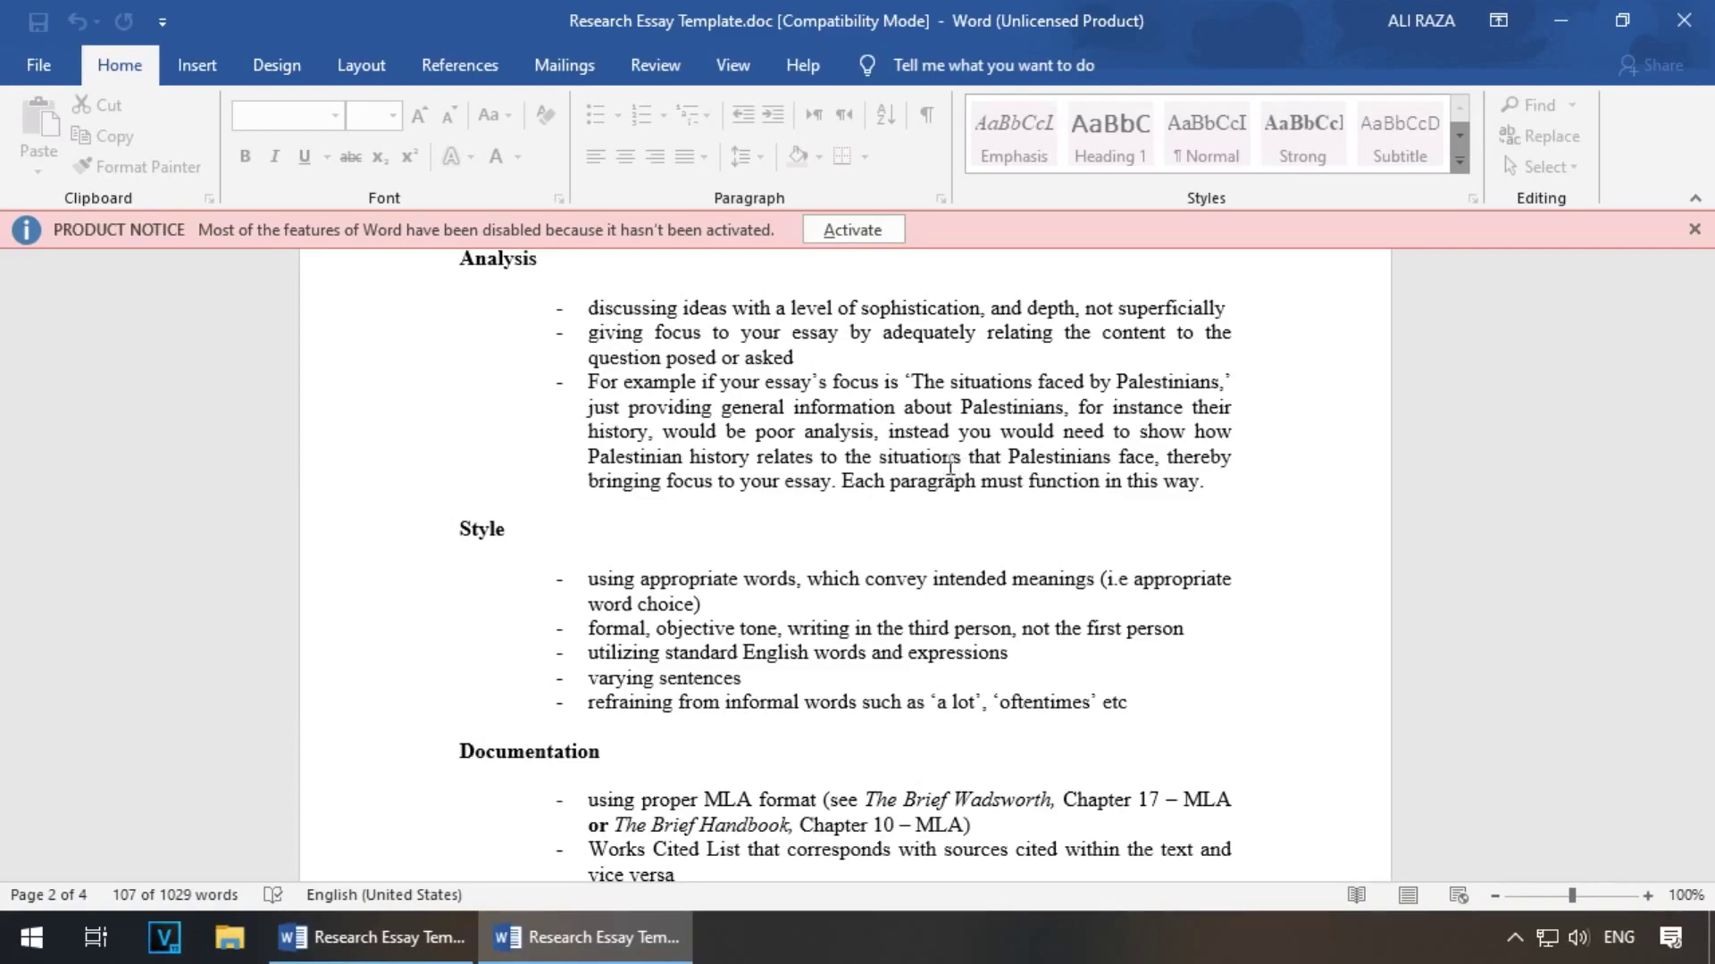
scroll(954, 469, "down", 15)
scroll(761, 392, "down", 8)
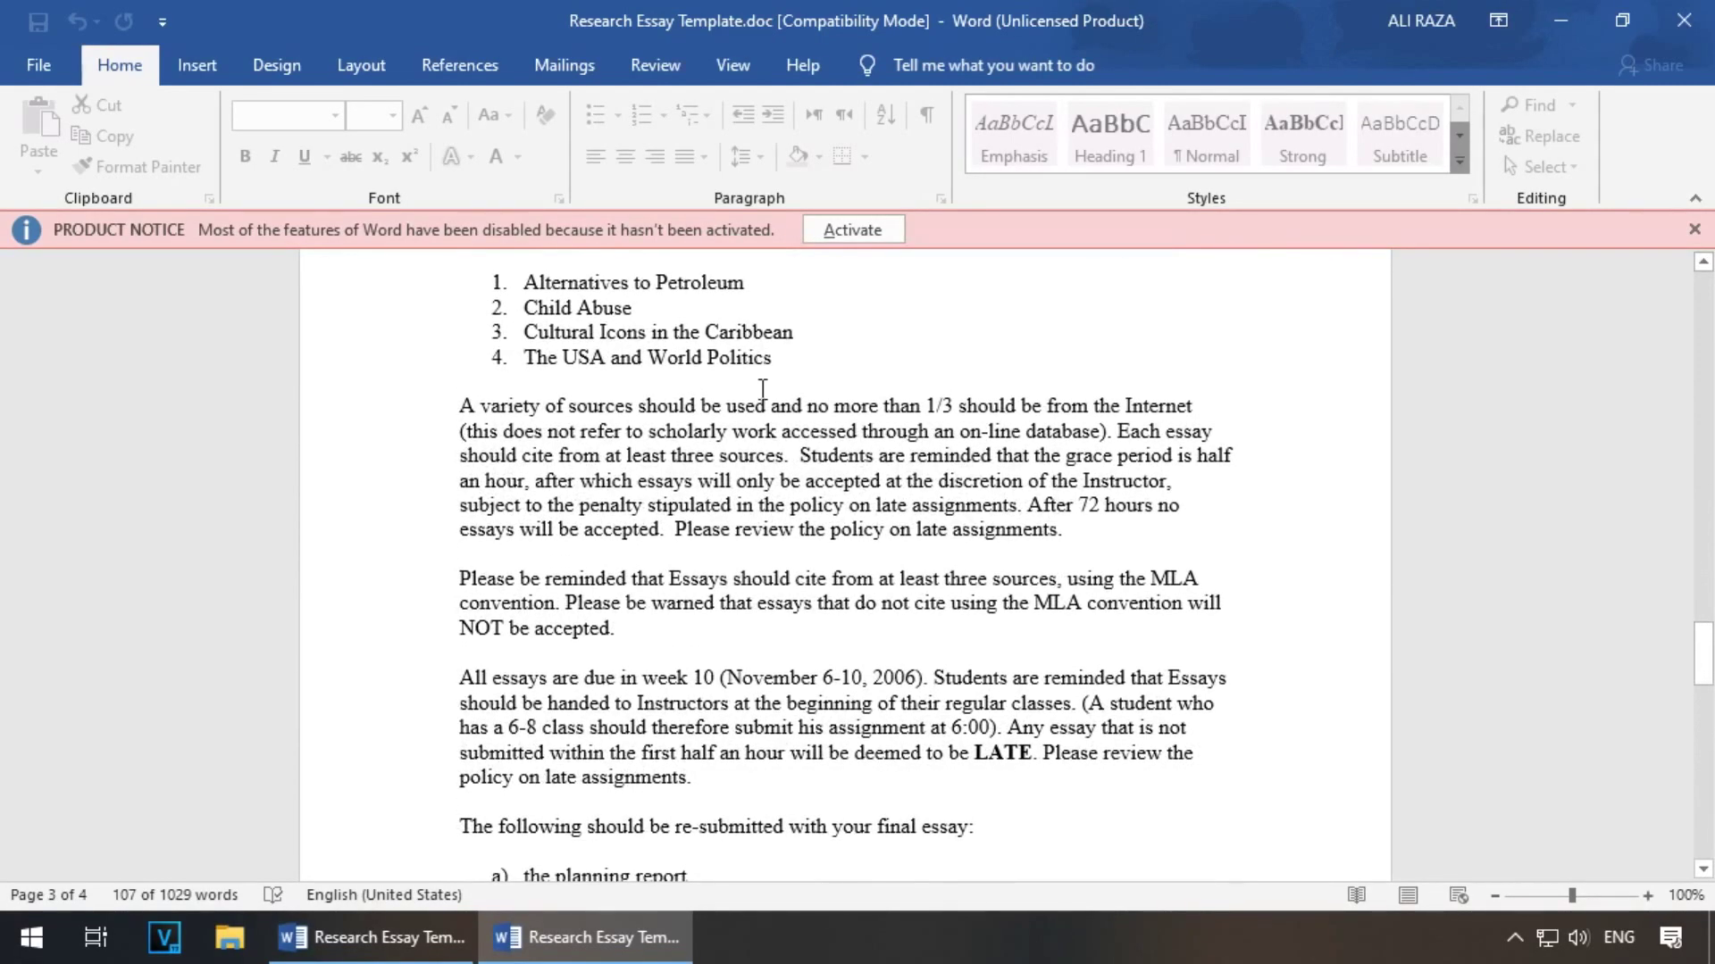